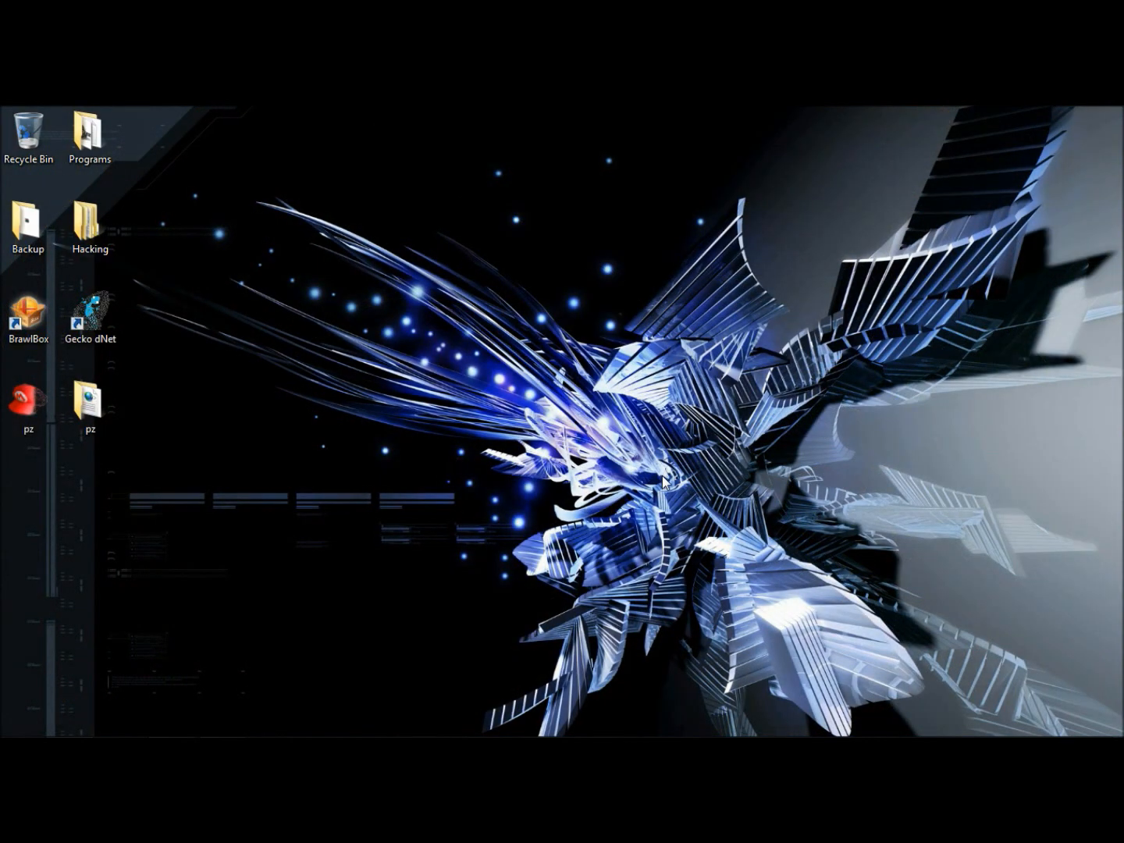
Step: Bring up the Stage Hacking folder window and look at the STGICE and STGVILLAGE_00_en stage files
{"action": "mouse_move", "coordinate": [301, 734]}
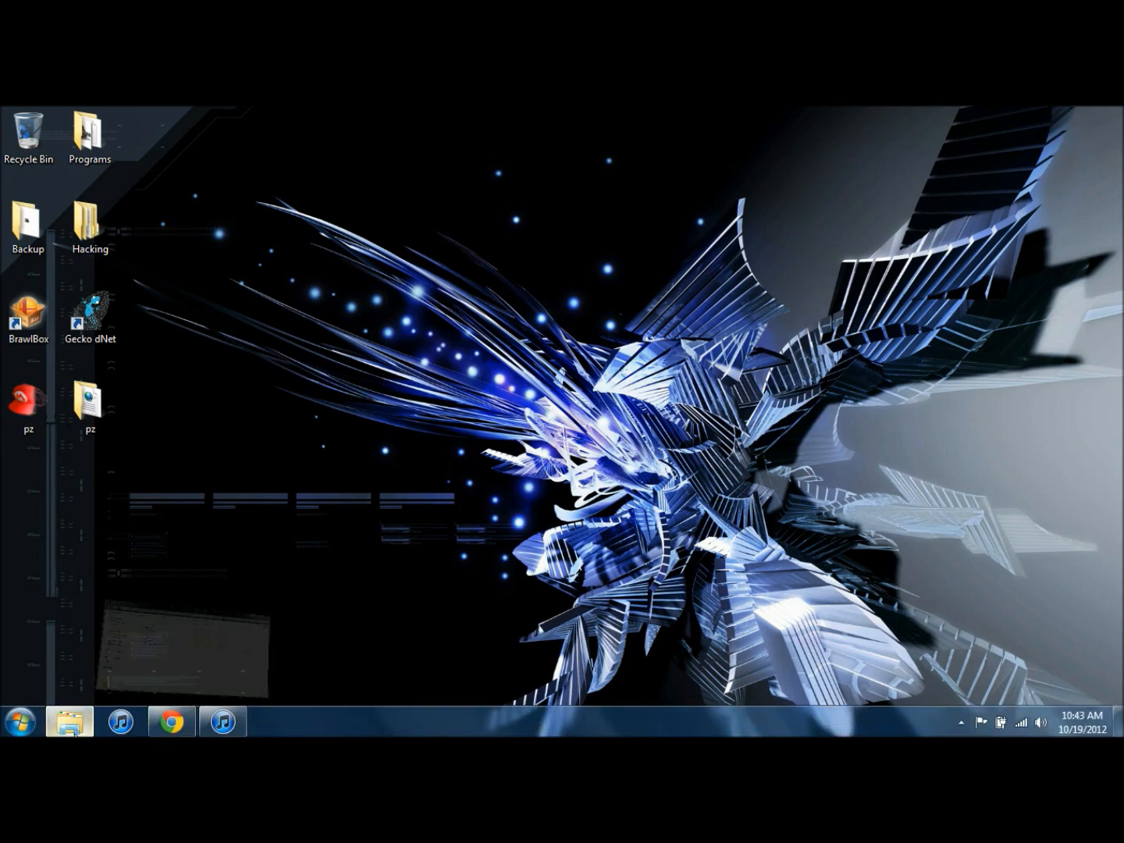
{"action": "left_click", "coordinate": [70, 726]}
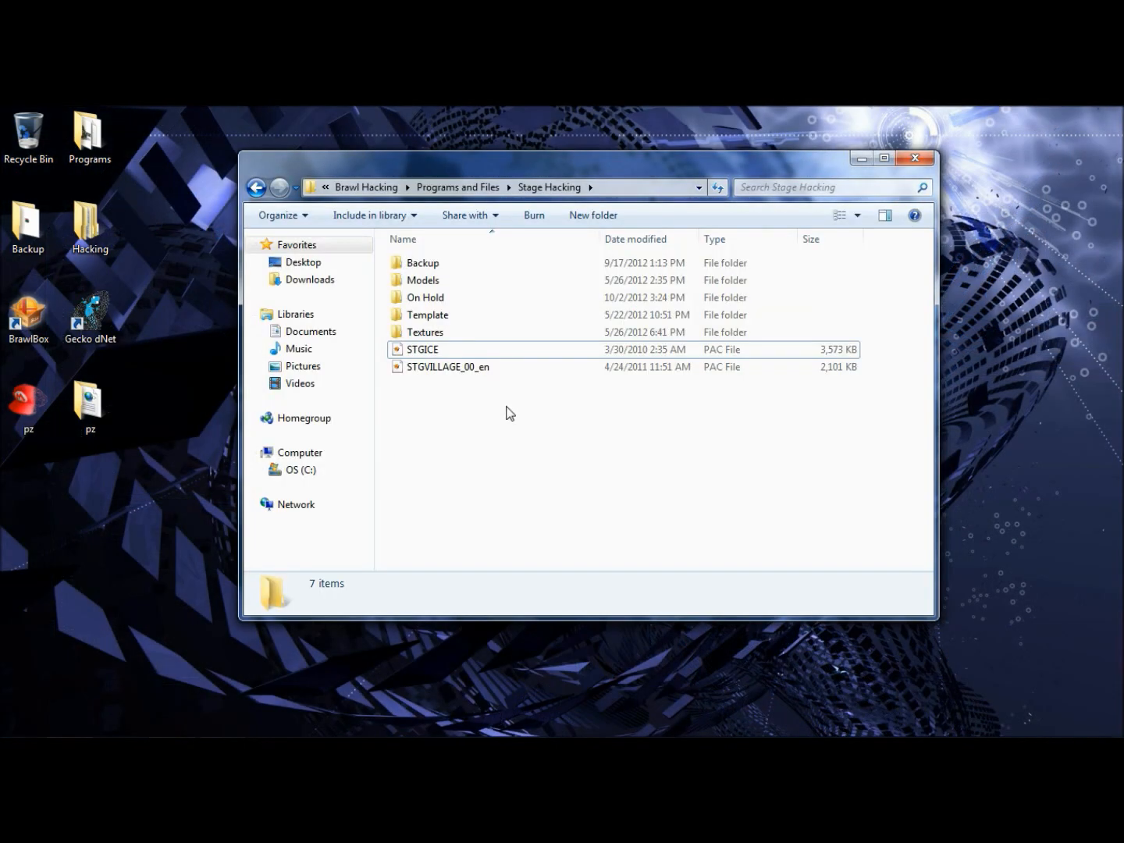
{"action": "left_click", "coordinate": [460, 352]}
{"action": "left_click", "coordinate": [453, 383]}
{"action": "left_click", "coordinate": [454, 367]}
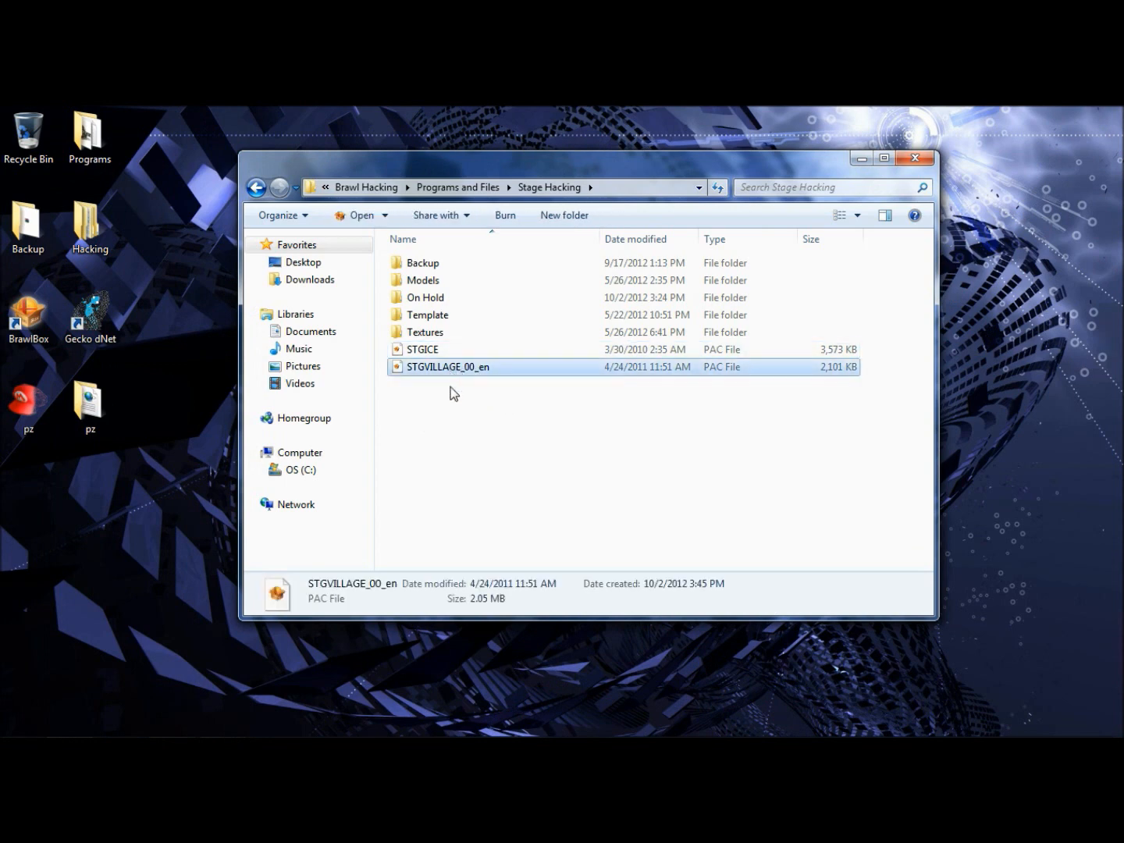
{"action": "left_click", "coordinate": [450, 353]}
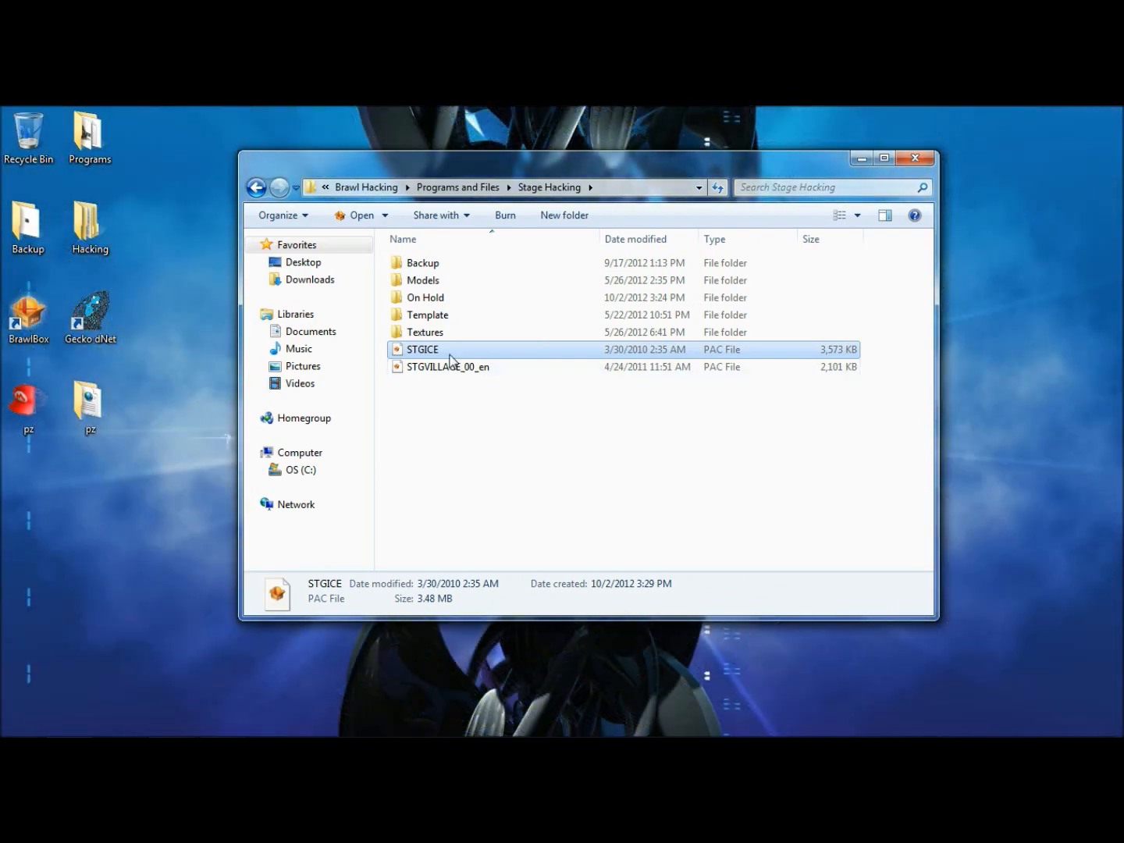
{"action": "left_click", "coordinate": [443, 385]}
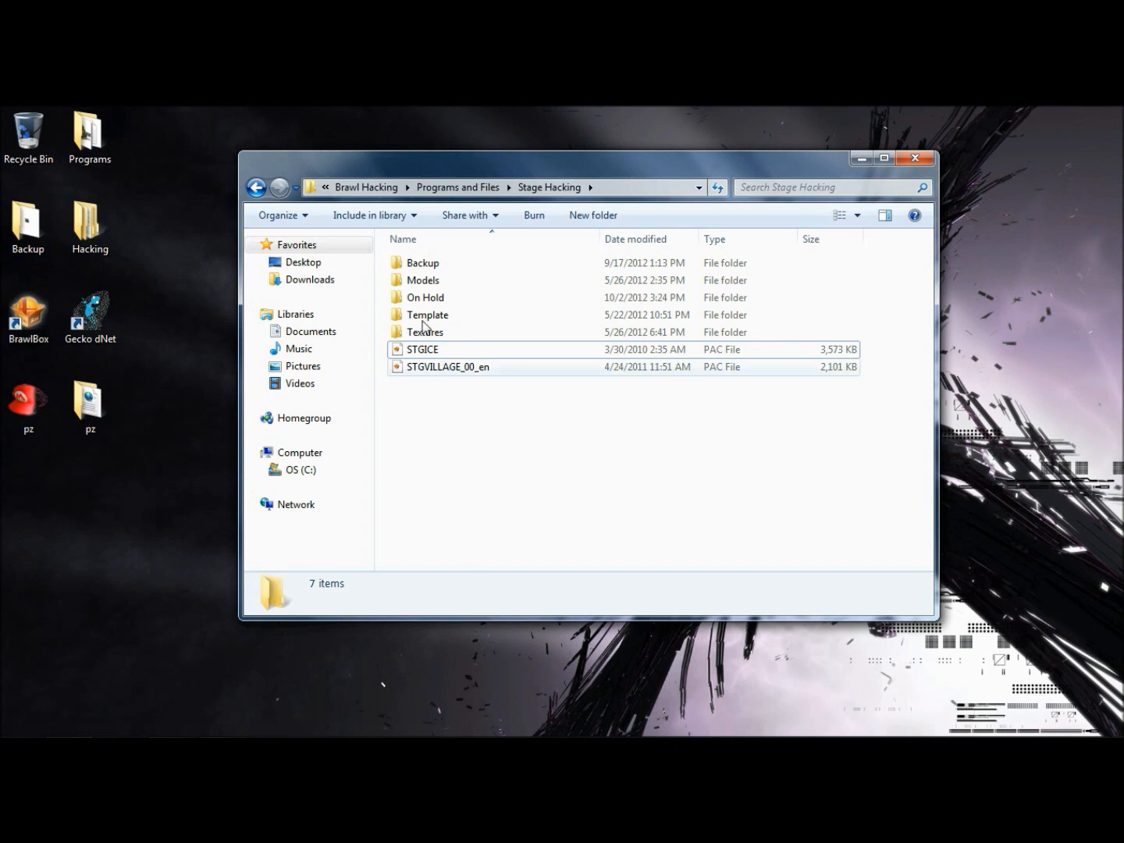
{"action": "left_click", "coordinate": [424, 366]}
{"action": "left_click", "coordinate": [439, 414]}
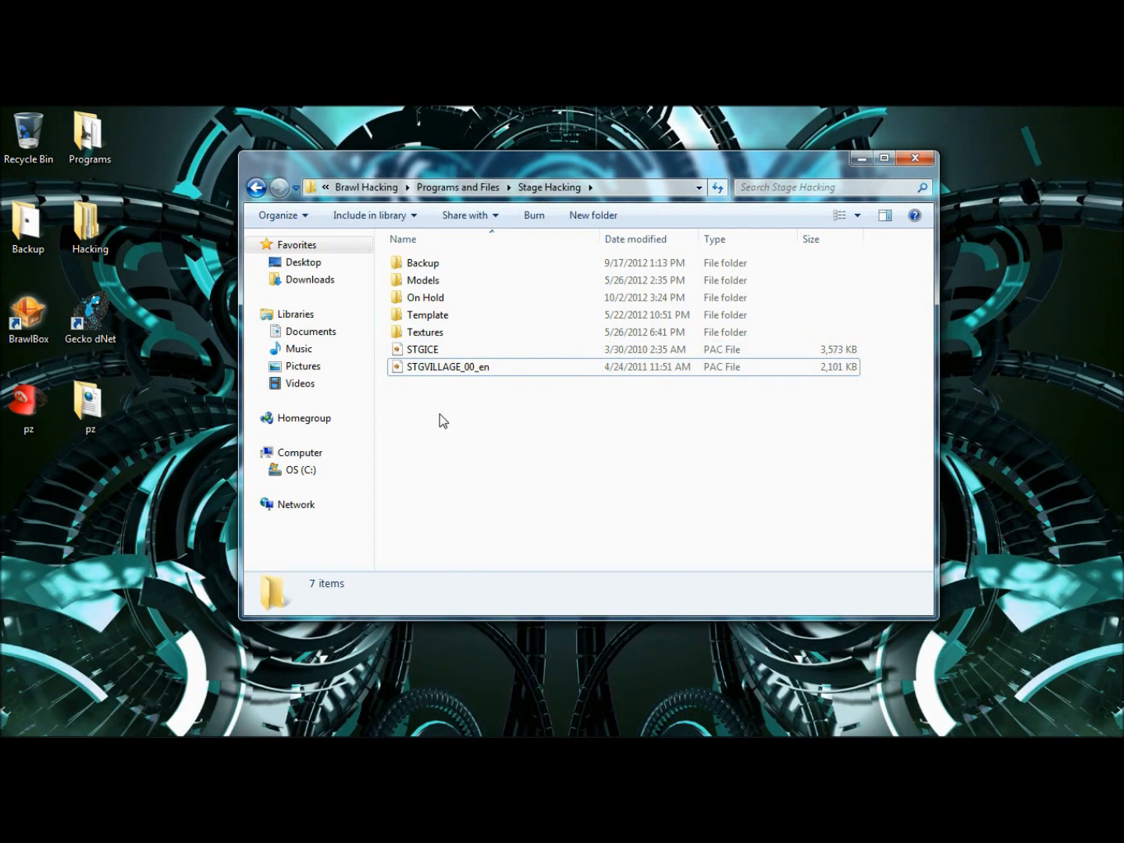
Step: Open the STGICE file in BrawlBox and expand its ARC 2 entry
{"action": "double_click", "coordinate": [432, 353]}
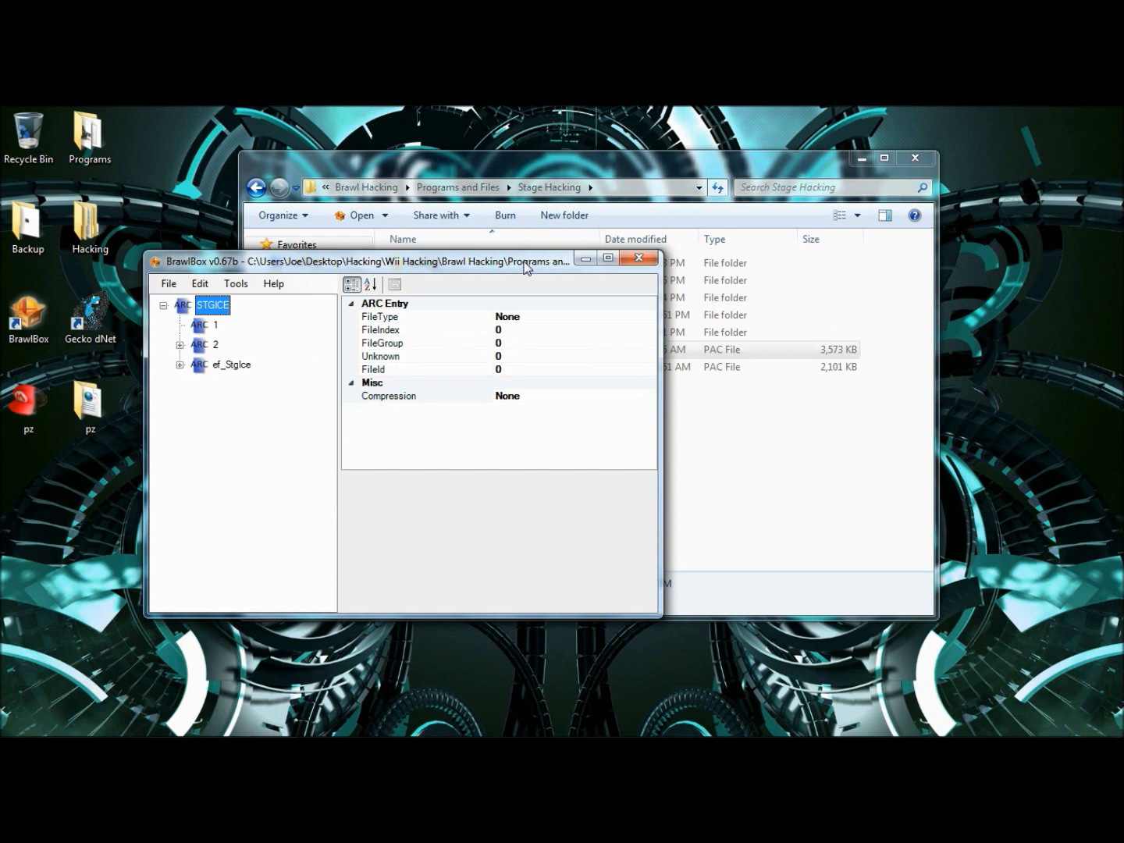
{"action": "left_click_drag", "start_coordinate": [522, 269], "coordinate": [680, 224]}
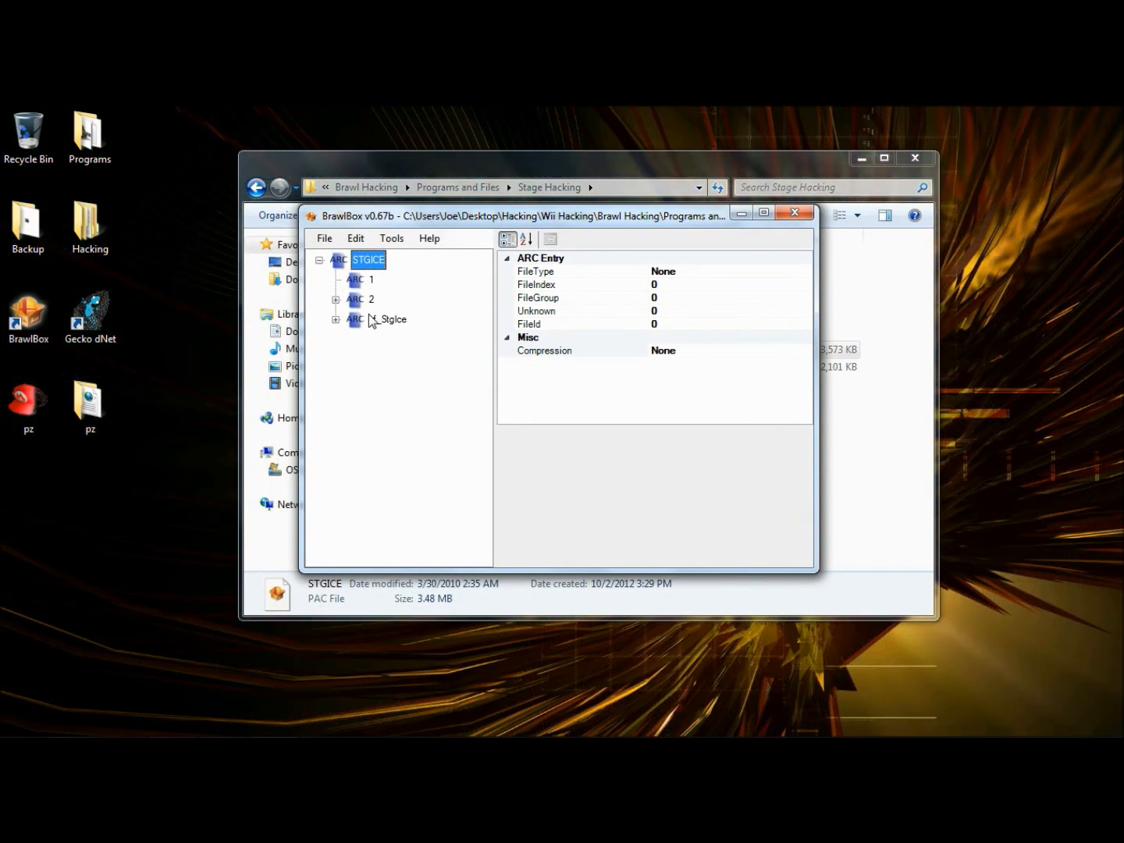
{"action": "left_click", "coordinate": [370, 303]}
{"action": "double_click", "coordinate": [370, 309]}
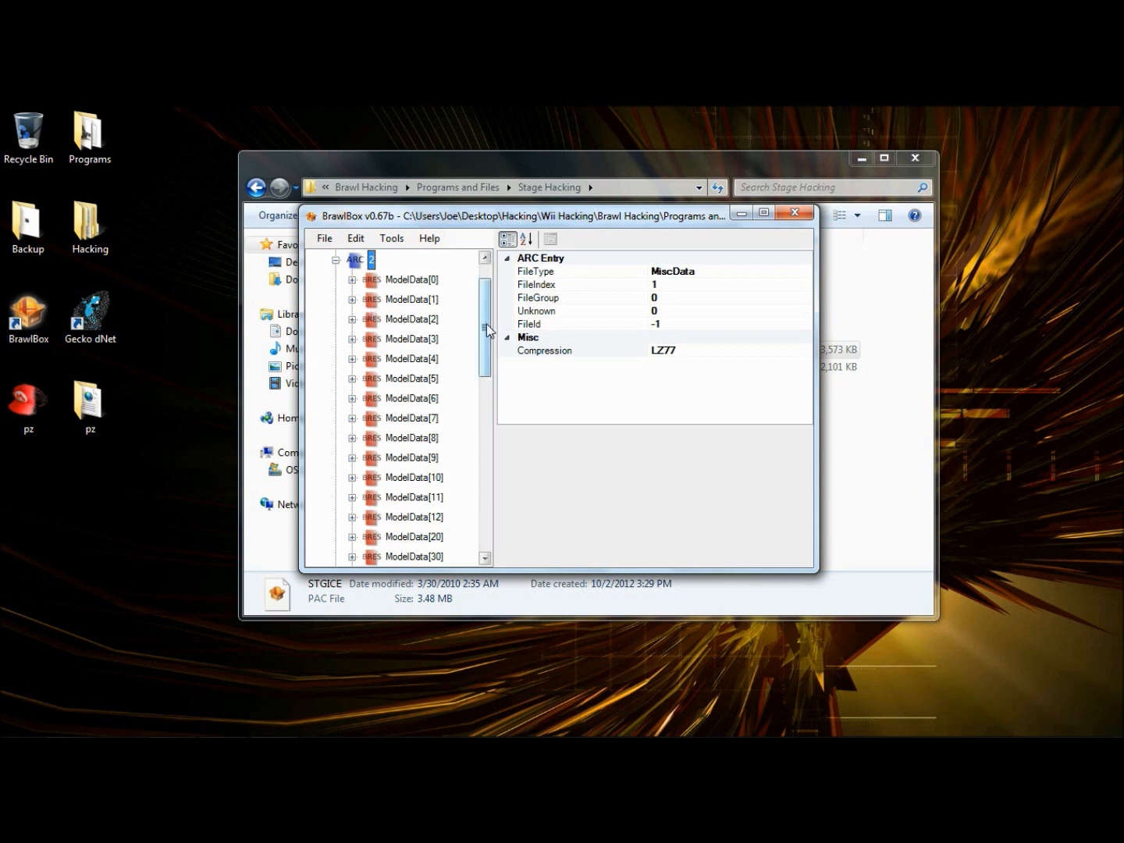
Step: Preview the MiscData[2] collision data of ARC 2 in the Collision Editor, and close the editor
{"action": "left_click_drag", "start_coordinate": [487, 331], "coordinate": [485, 443]}
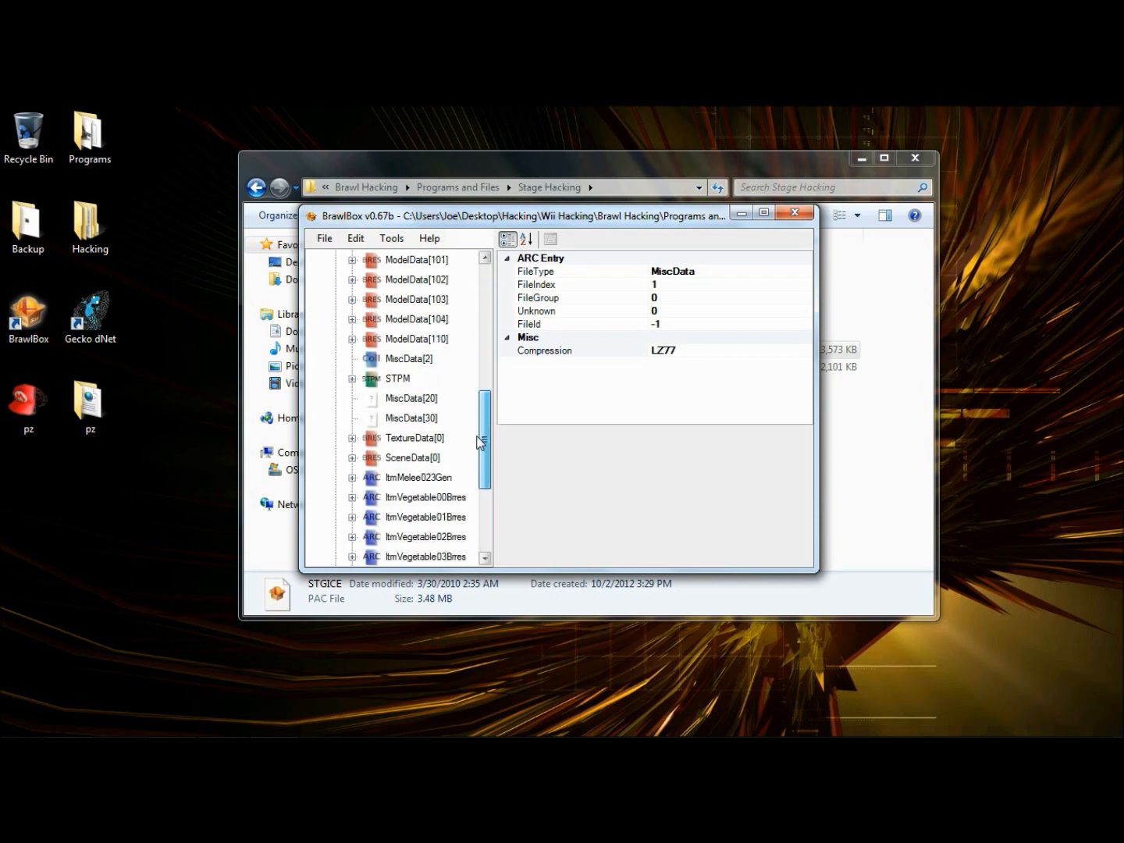
{"action": "left_click", "coordinate": [413, 362]}
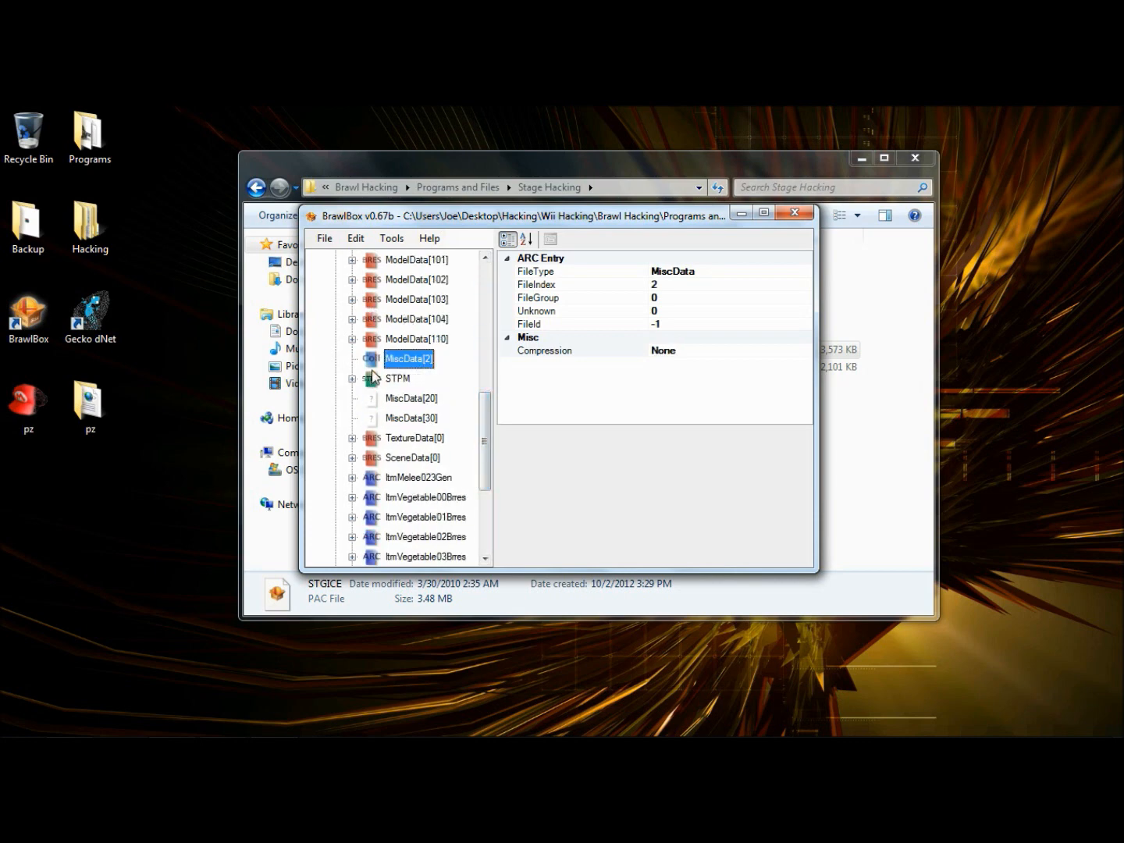
{"action": "right_click", "coordinate": [389, 358]}
{"action": "left_click", "coordinate": [418, 368]}
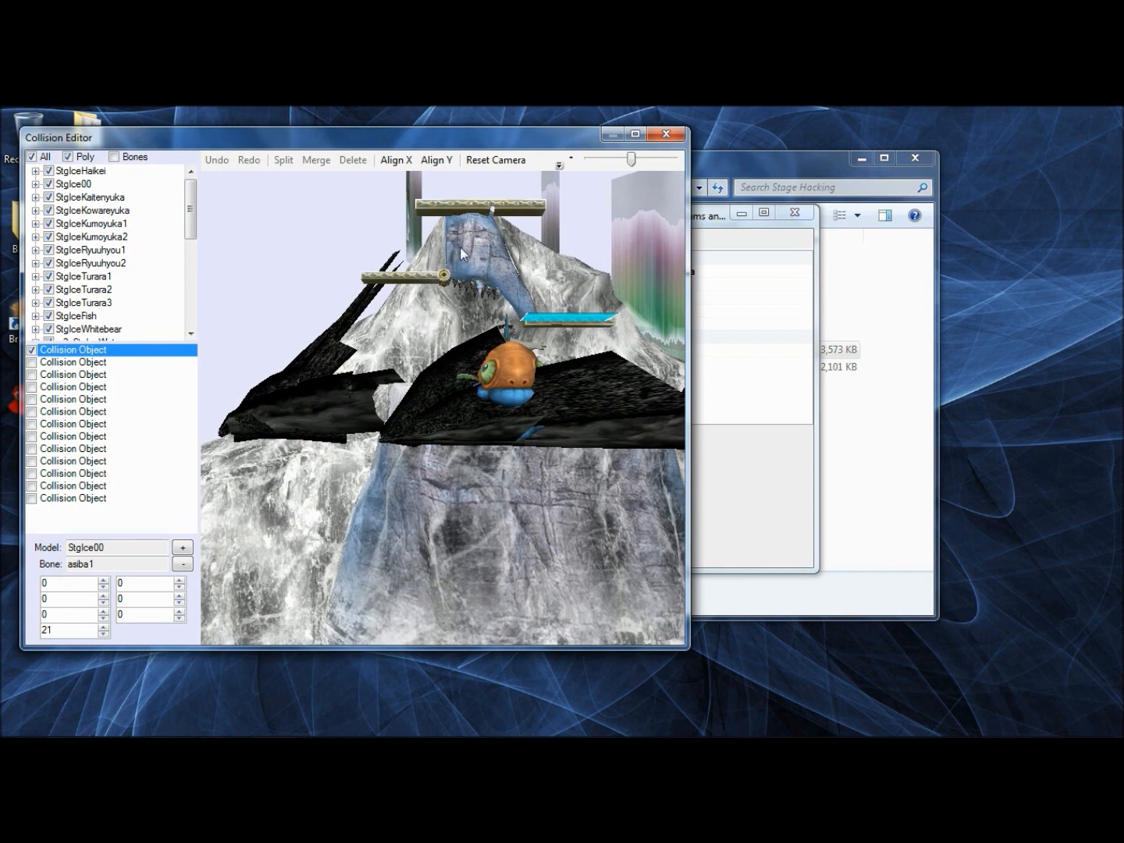
{"action": "left_click", "coordinate": [665, 133]}
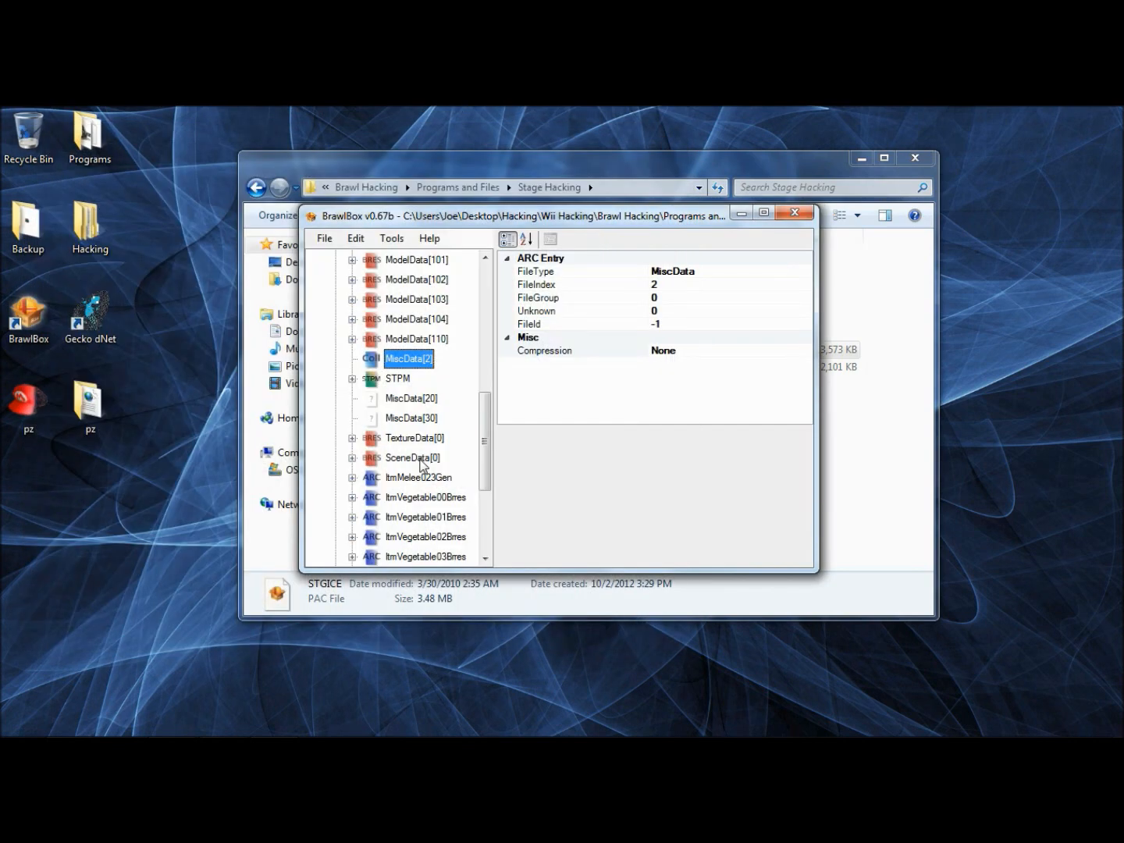
Step: Collapse and reopen ARC 2, and expand ModelData[12] down to its StgIceWhitebear 3D model
{"action": "key", "text": "Left"}
{"action": "key", "text": "Left"}
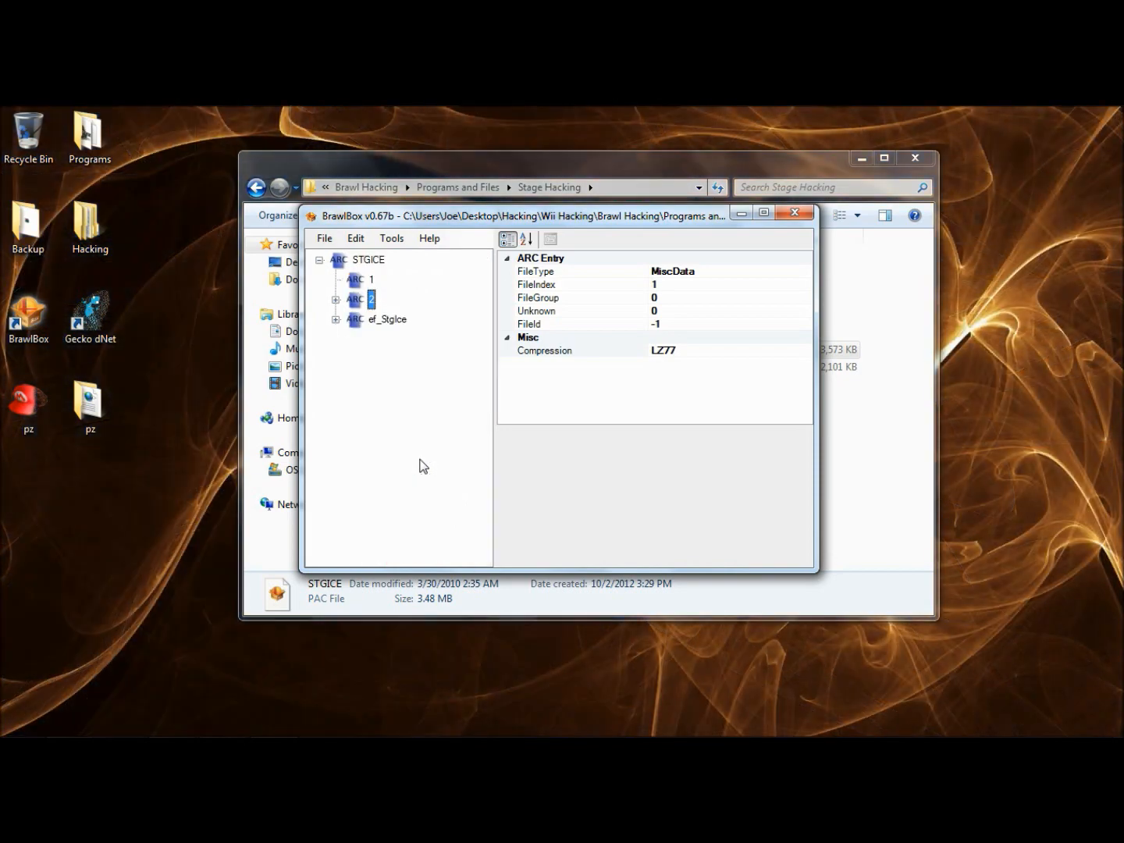
{"action": "key", "text": "Right"}
{"action": "key", "text": "Right"}
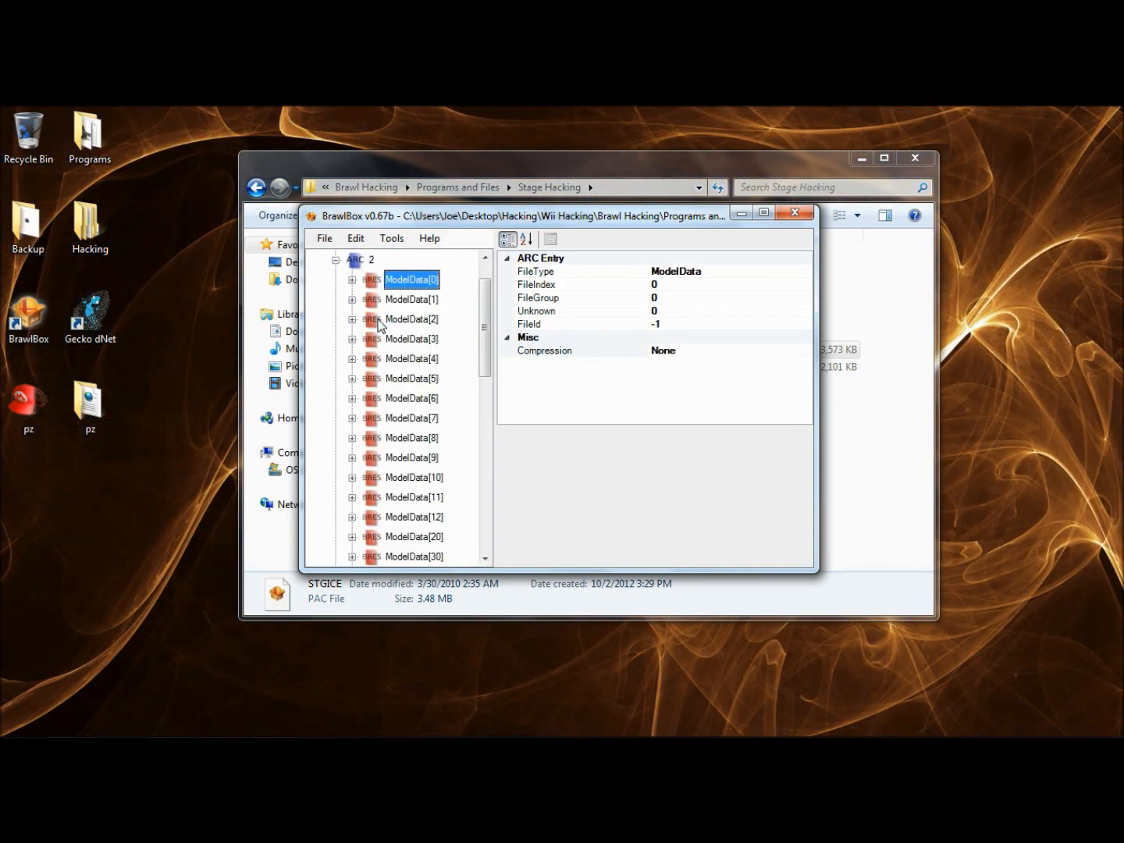
{"action": "key", "text": "Down"}
{"action": "key", "text": "Down"}
{"action": "key", "text": "Down"}
{"action": "key", "text": "Down"}
{"action": "key", "text": "Down"}
{"action": "key", "text": "Down"}
{"action": "key", "text": "Down"}
{"action": "key", "text": "Down"}
{"action": "key", "text": "Down"}
{"action": "key", "text": "Down"}
{"action": "key", "text": "Down"}
{"action": "key", "text": "Down"}
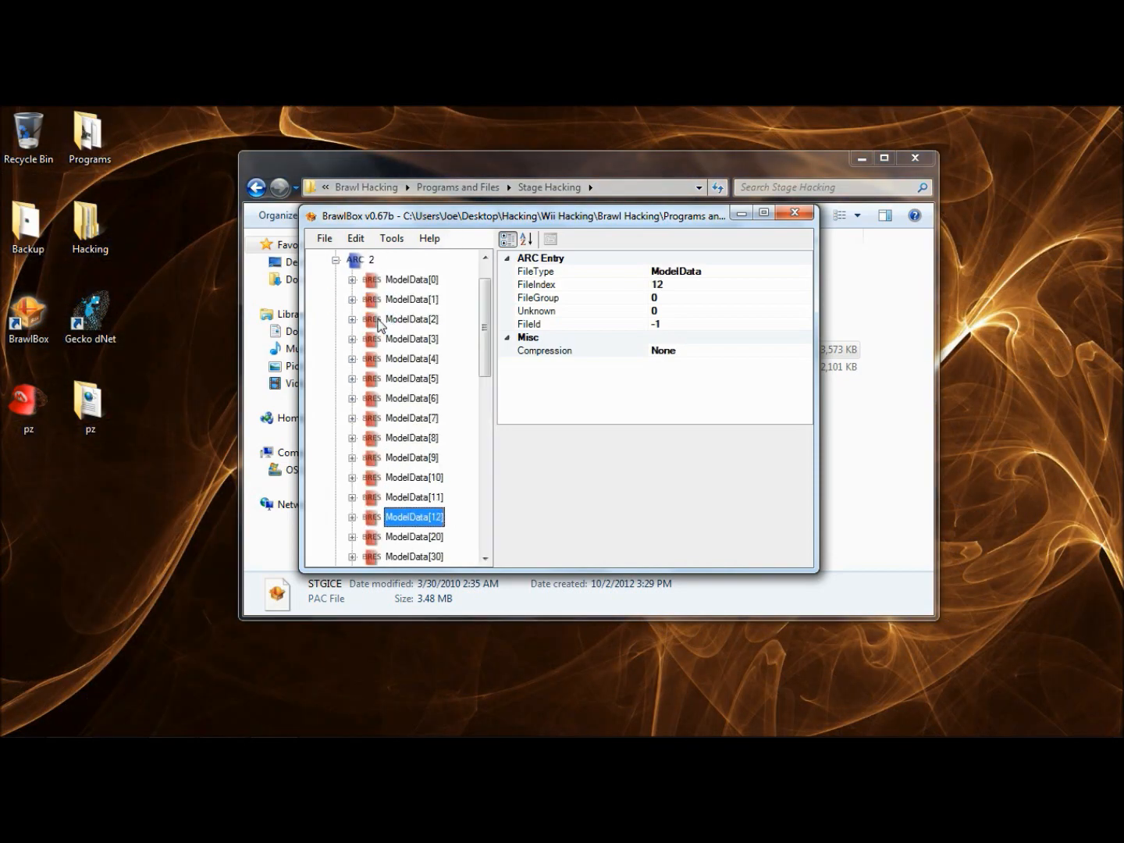
{"action": "key", "text": "Right"}
{"action": "key", "text": "Right"}
{"action": "key", "text": "Right"}
{"action": "key", "text": "Right"}
{"action": "key", "text": "Right"}
{"action": "key", "text": "Left"}
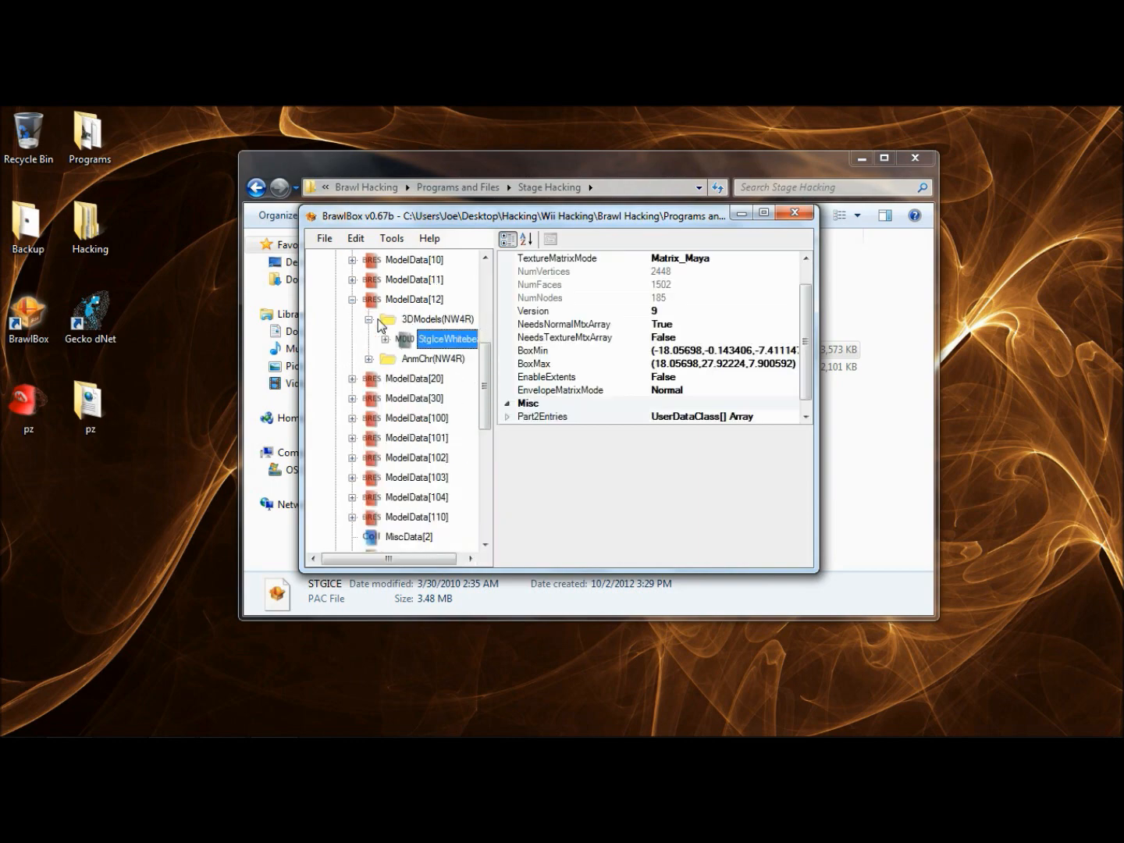
Step: Preview the whole StgIceWhitebear model, toggle its bones on and off, and close the model editor
{"action": "double_click", "coordinate": [478, 338]}
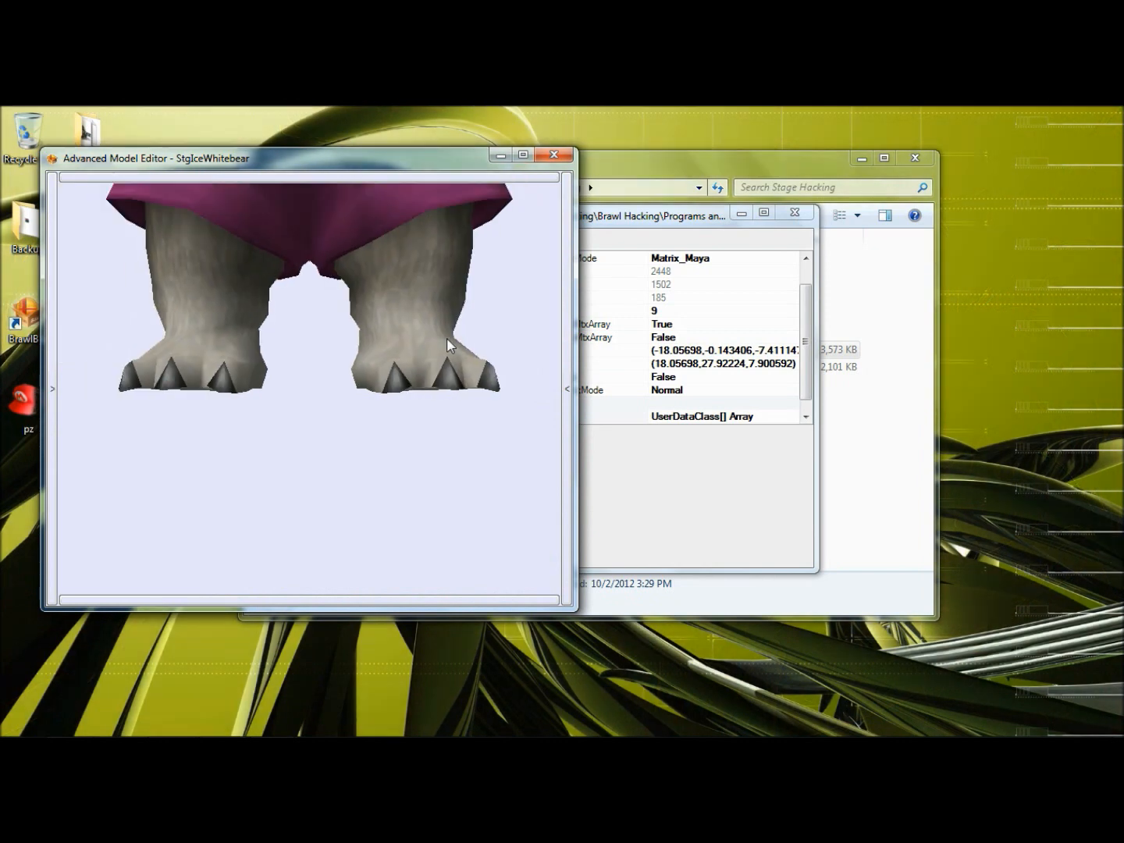
{"action": "scroll", "coordinate": [447, 337], "scroll_direction": "down", "scroll_amount": 15}
{"action": "right_click_drag", "start_coordinate": [447, 337], "coordinate": [438, 442]}
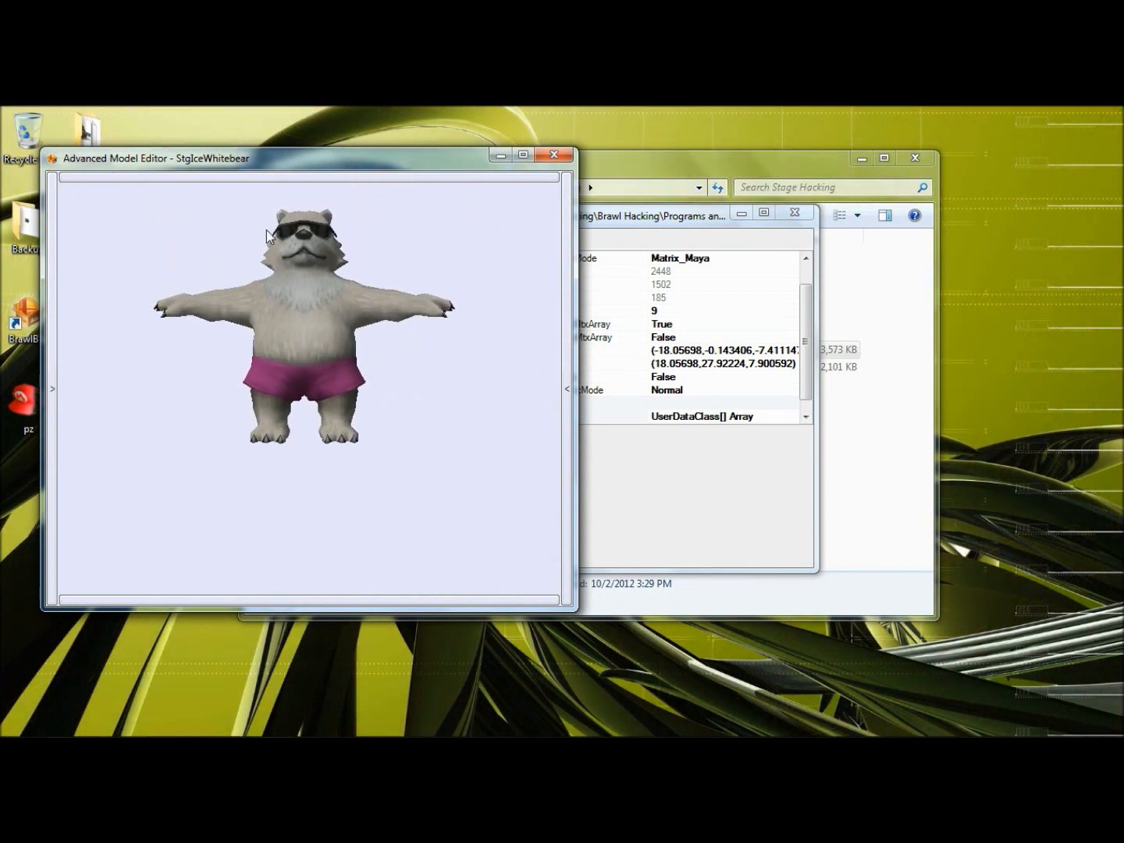
{"action": "left_click", "coordinate": [289, 179]}
{"action": "left_click", "coordinate": [441, 184]}
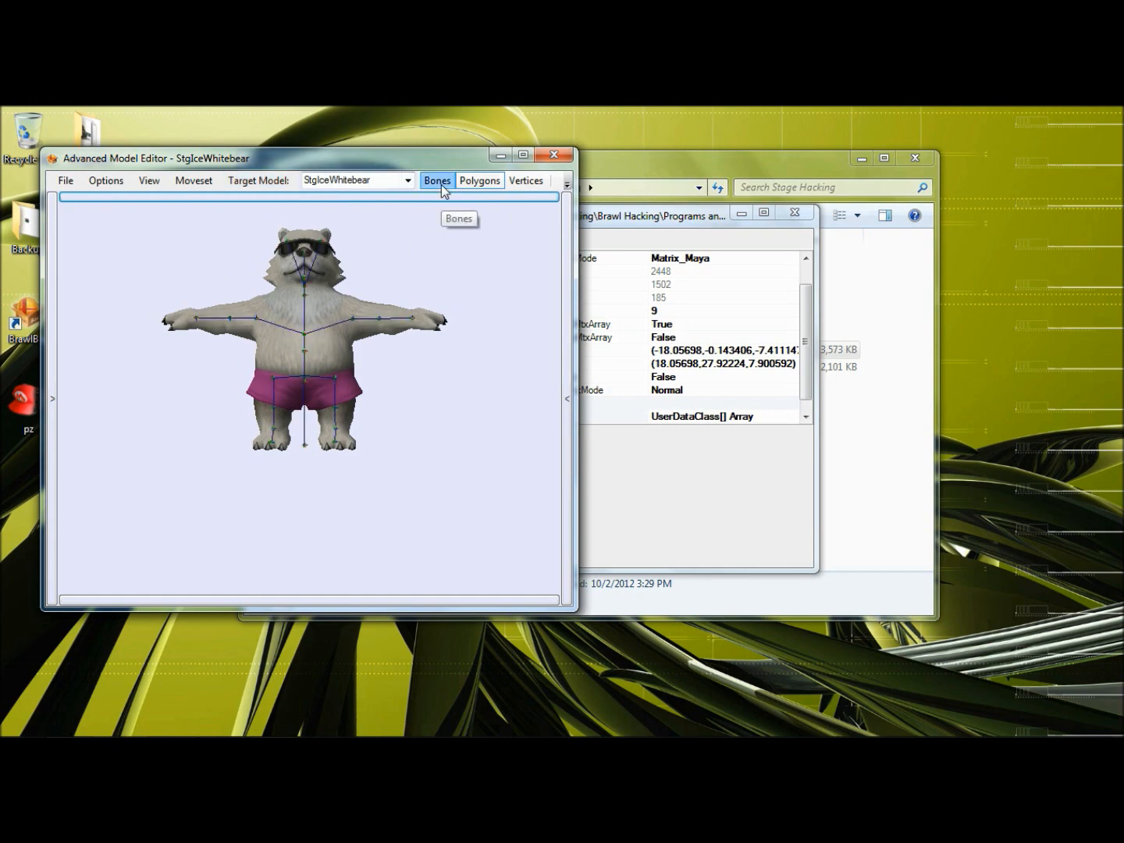
{"action": "left_click", "coordinate": [438, 182]}
{"action": "left_click", "coordinate": [438, 198]}
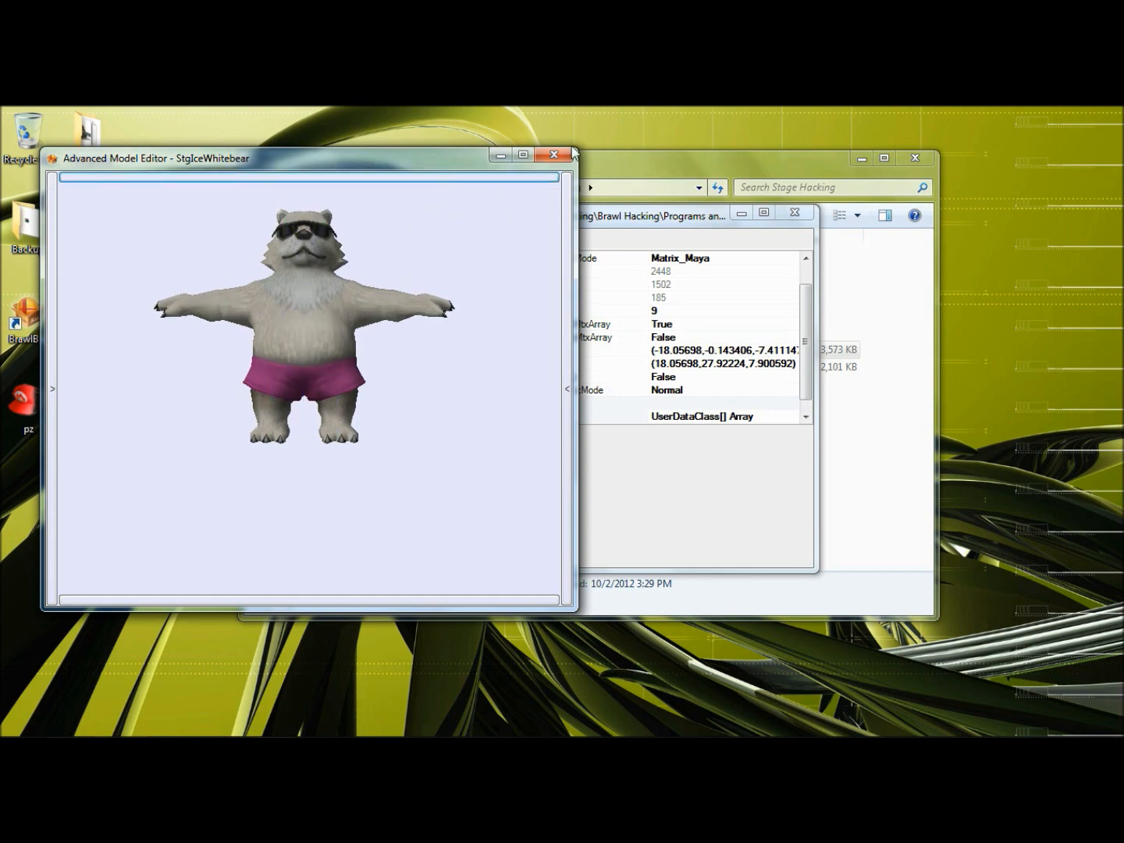
{"action": "left_click", "coordinate": [554, 156]}
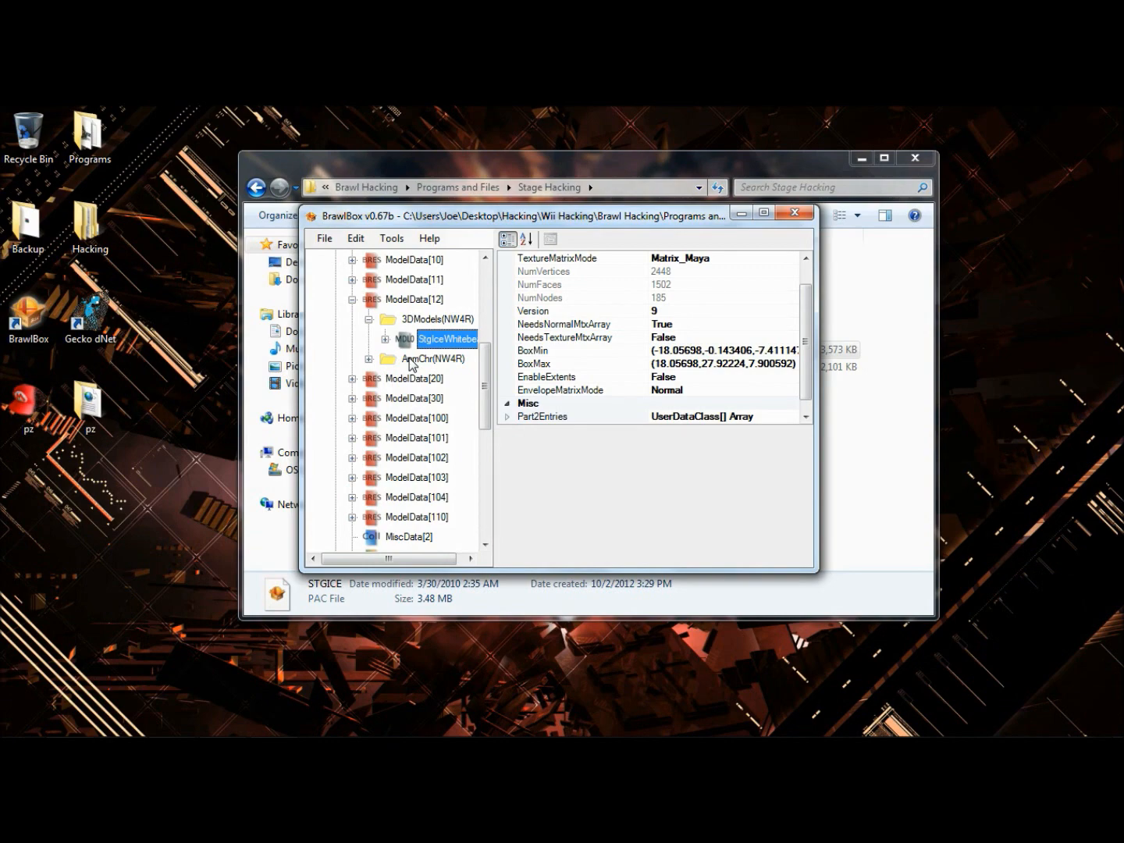
Step: Open the STGVILLAGE_00_en file in a second BrawlBox window and expand its ARC 2 entry
{"action": "left_click_drag", "start_coordinate": [544, 211], "coordinate": [782, 208]}
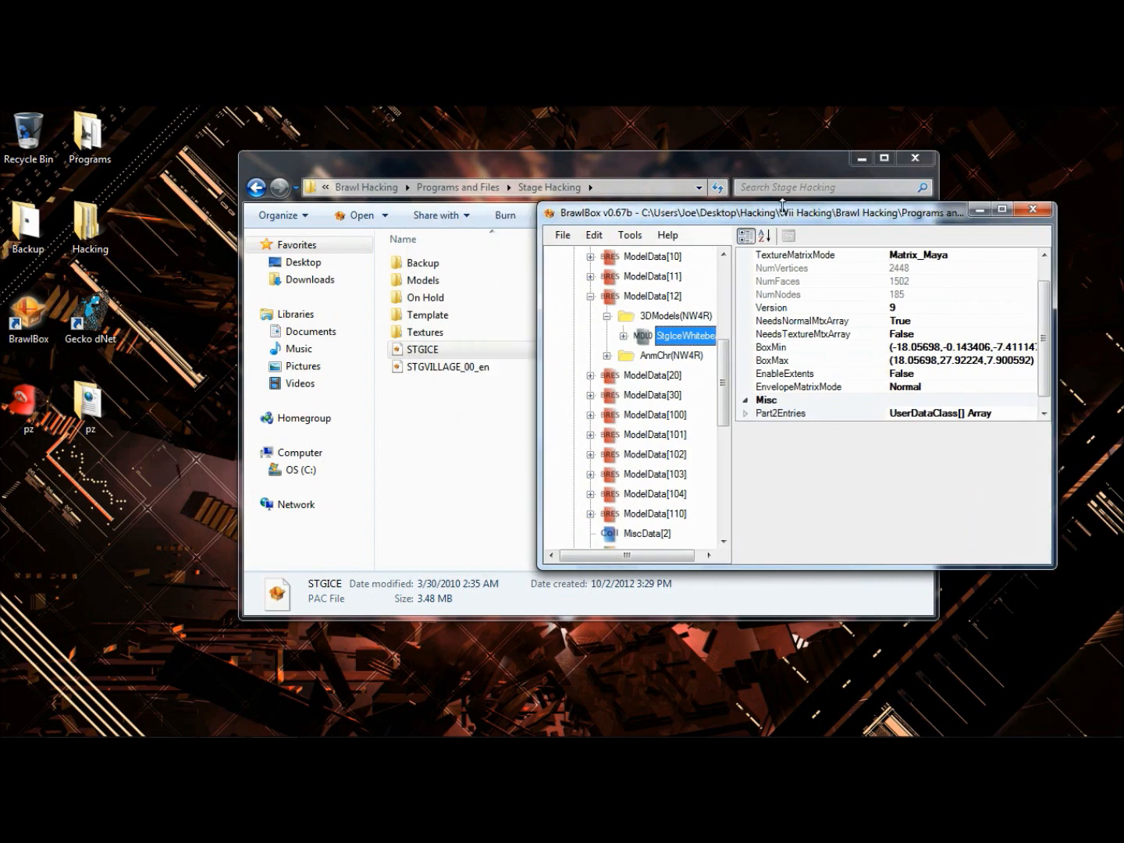
{"action": "double_click", "coordinate": [434, 366]}
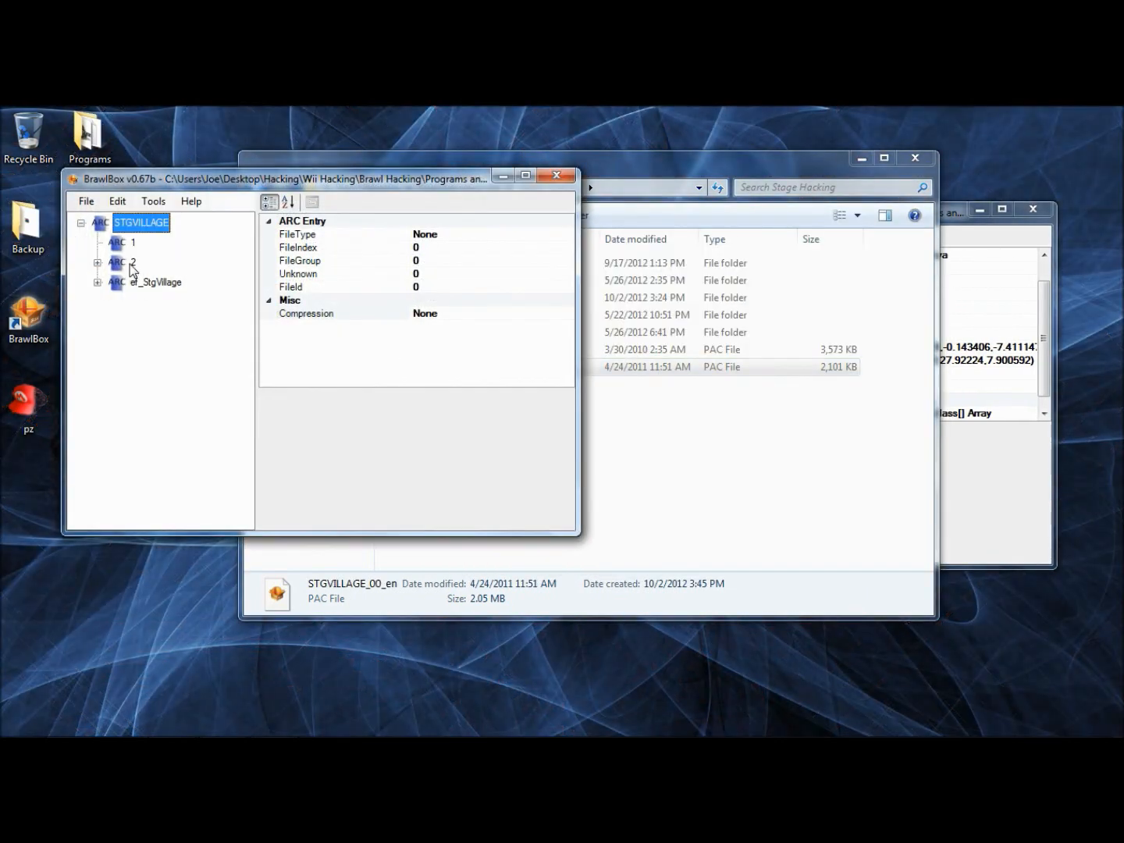
{"action": "left_click", "coordinate": [131, 266]}
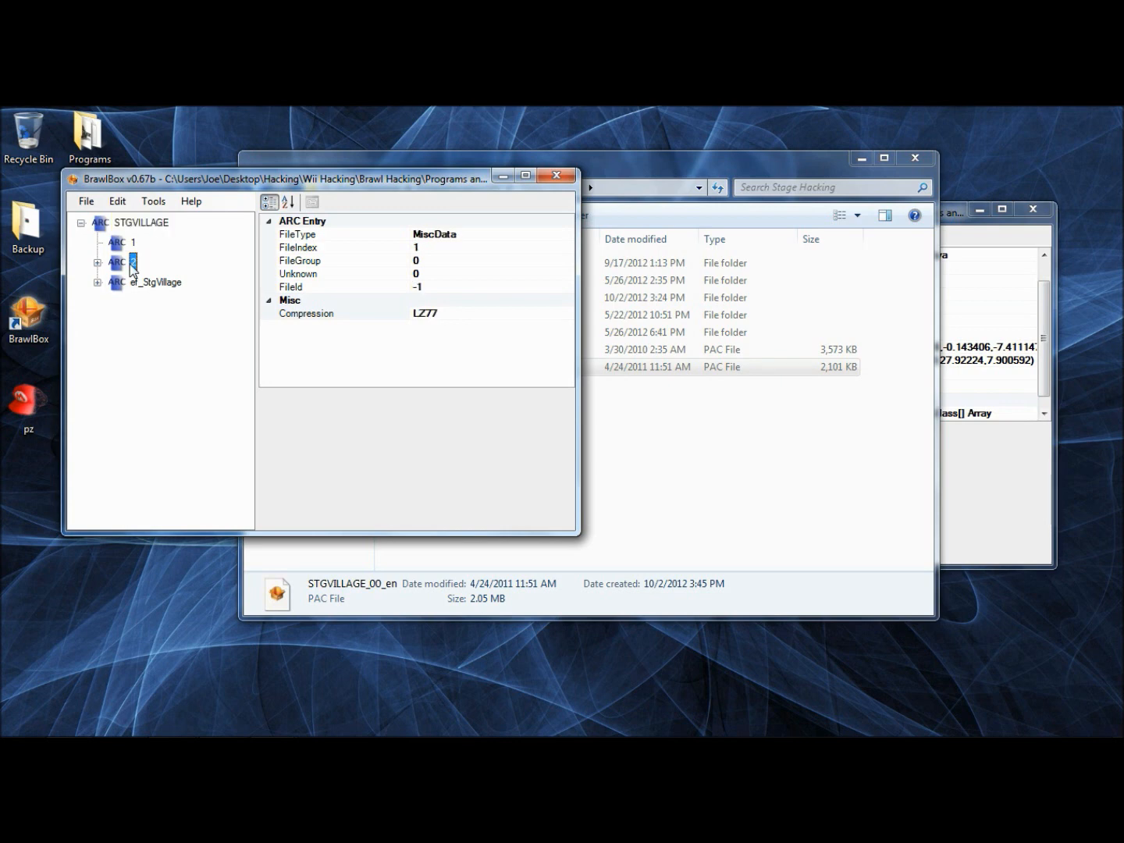
{"action": "double_click", "coordinate": [130, 266]}
Step: Examine the 3DModels(NW4R) folder of ModelData[32] in the STGVILLAGE archive, and collapse the entry
{"action": "key", "text": "Down"}
{"action": "key", "text": "Down"}
{"action": "key", "text": "Down"}
{"action": "key", "text": "Down"}
{"action": "key", "text": "Down"}
{"action": "key", "text": "Down"}
{"action": "key", "text": "Down"}
{"action": "key", "text": "Down"}
{"action": "key", "text": "Down"}
{"action": "key", "text": "Down"}
{"action": "key", "text": "Down"}
{"action": "key", "text": "Down"}
{"action": "key", "text": "Down"}
{"action": "key", "text": "Down"}
{"action": "key", "text": "Down"}
{"action": "key", "text": "Down"}
{"action": "key", "text": "Down"}
{"action": "key", "text": "Down"}
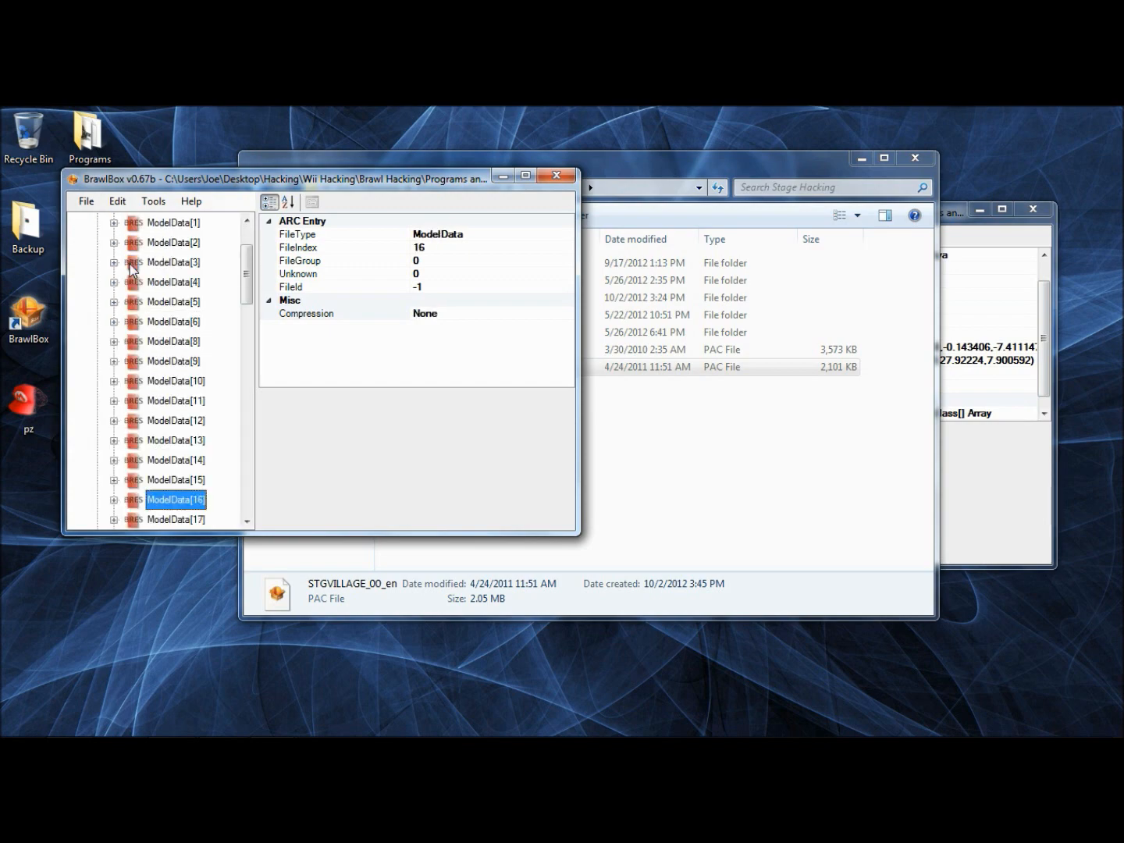
{"action": "key", "text": "Down"}
{"action": "key", "text": "Down"}
{"action": "key", "text": "Right"}
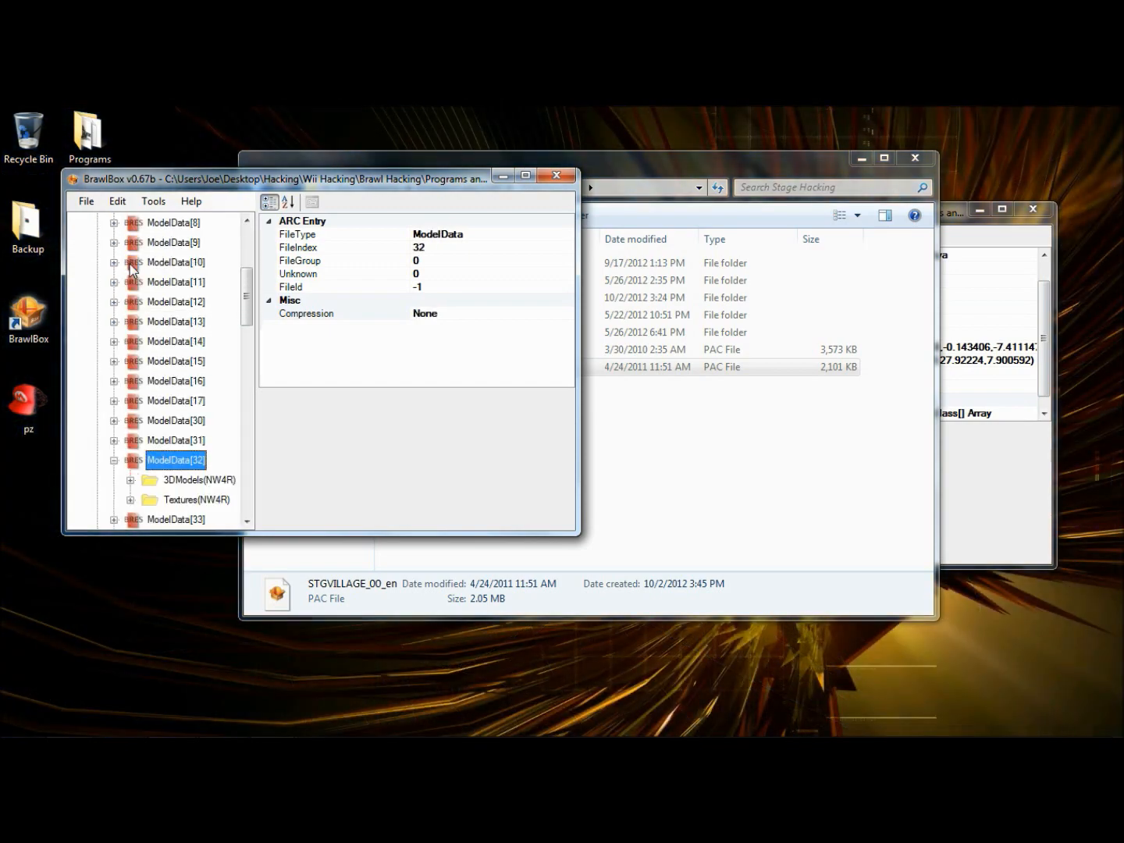
{"action": "key", "text": "Down"}
{"action": "key", "text": "Right"}
{"action": "key", "text": "Right"}
{"action": "key", "text": "Left"}
{"action": "key", "text": "Left"}
{"action": "key", "text": "Left"}
{"action": "key", "text": "Left"}
Step: Expand ModelData[31] to its StgVillageAsami00 model, preview it, and close the model editor
{"action": "key", "text": "Up"}
{"action": "key", "text": "Right"}
{"action": "key", "text": "Right"}
{"action": "key", "text": "Right"}
{"action": "key", "text": "Right"}
{"action": "key", "text": "Left"}
{"action": "key", "text": "Down"}
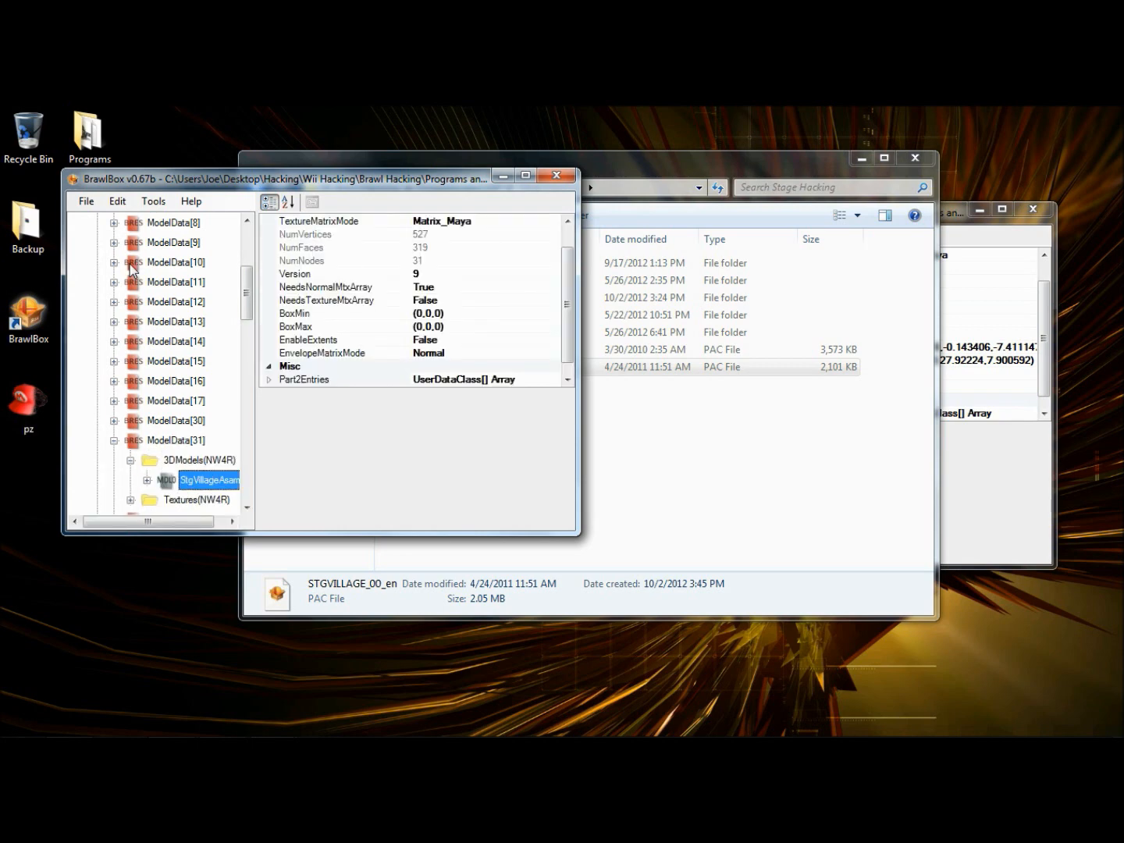
{"action": "key", "text": "ctrl+p"}
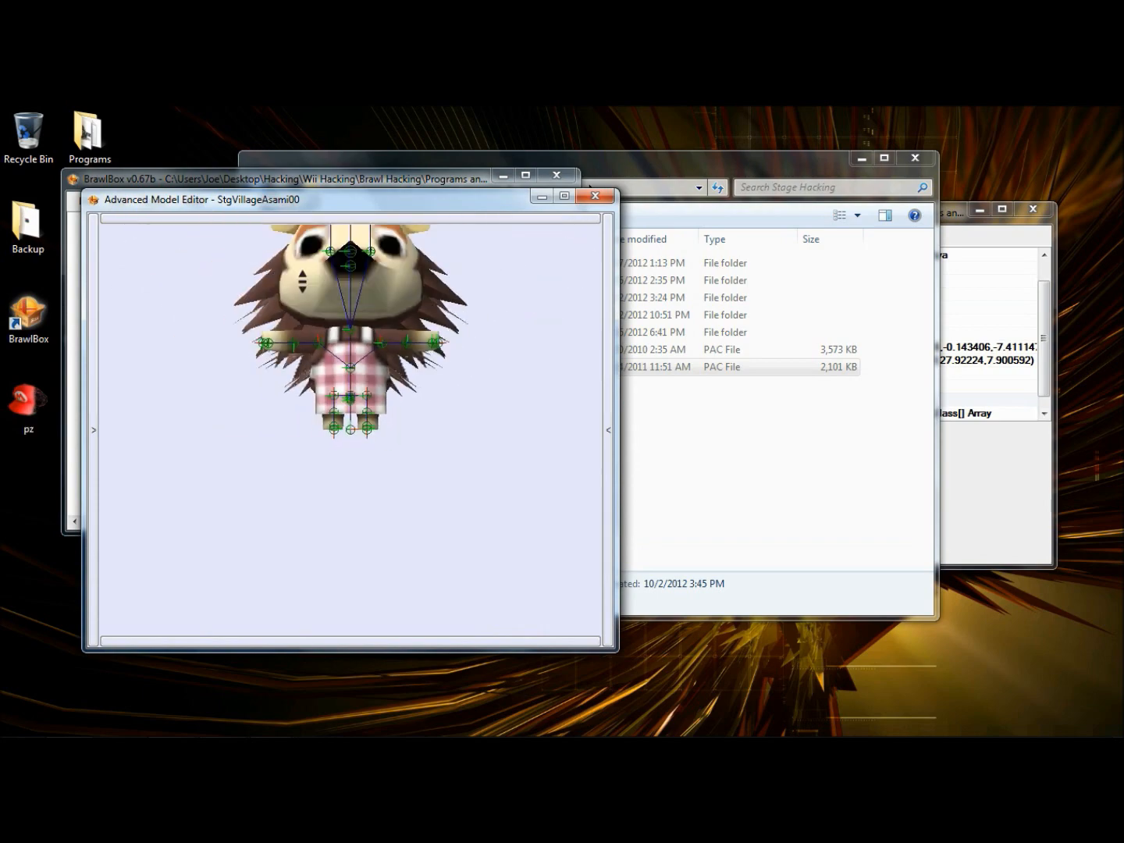
{"action": "left_click", "coordinate": [595, 199]}
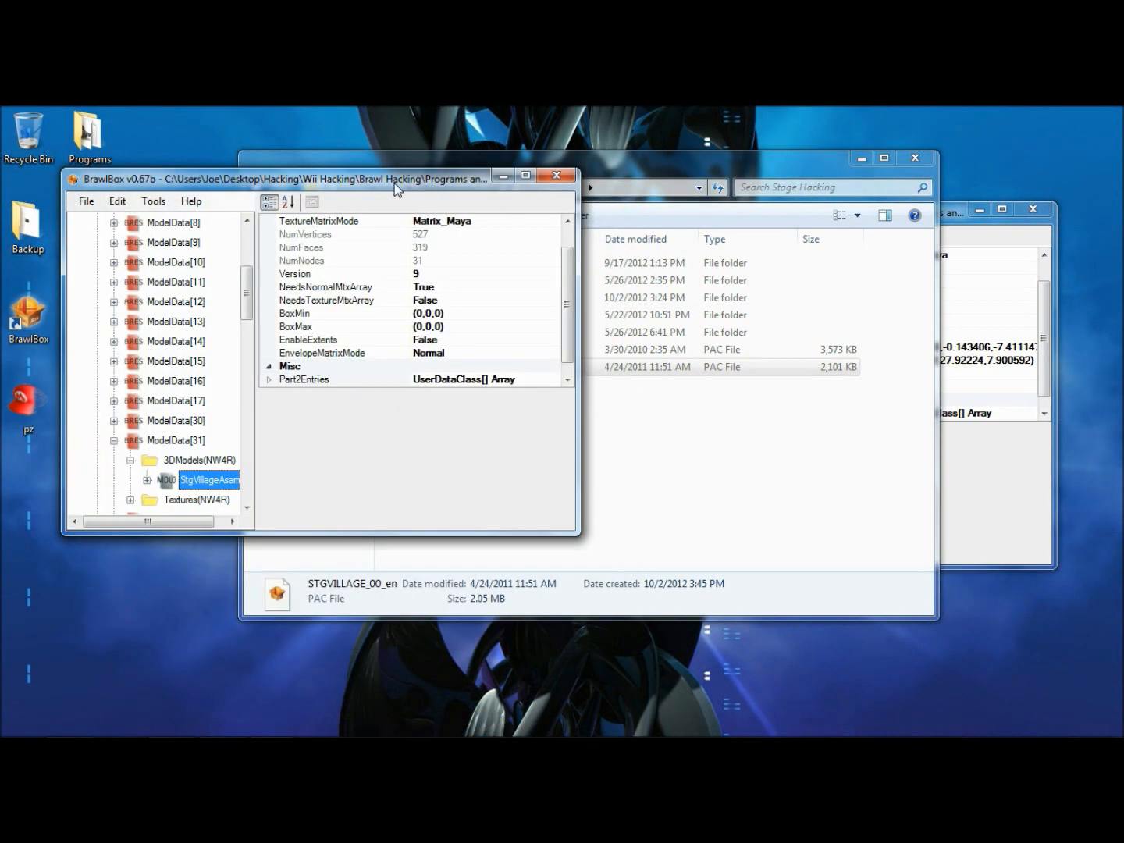
Step: Examine the individual textures in the Textures(NW4R) folder of ModelData[31], and collapse the folder
{"action": "left_click_drag", "start_coordinate": [394, 183], "coordinate": [673, 183]}
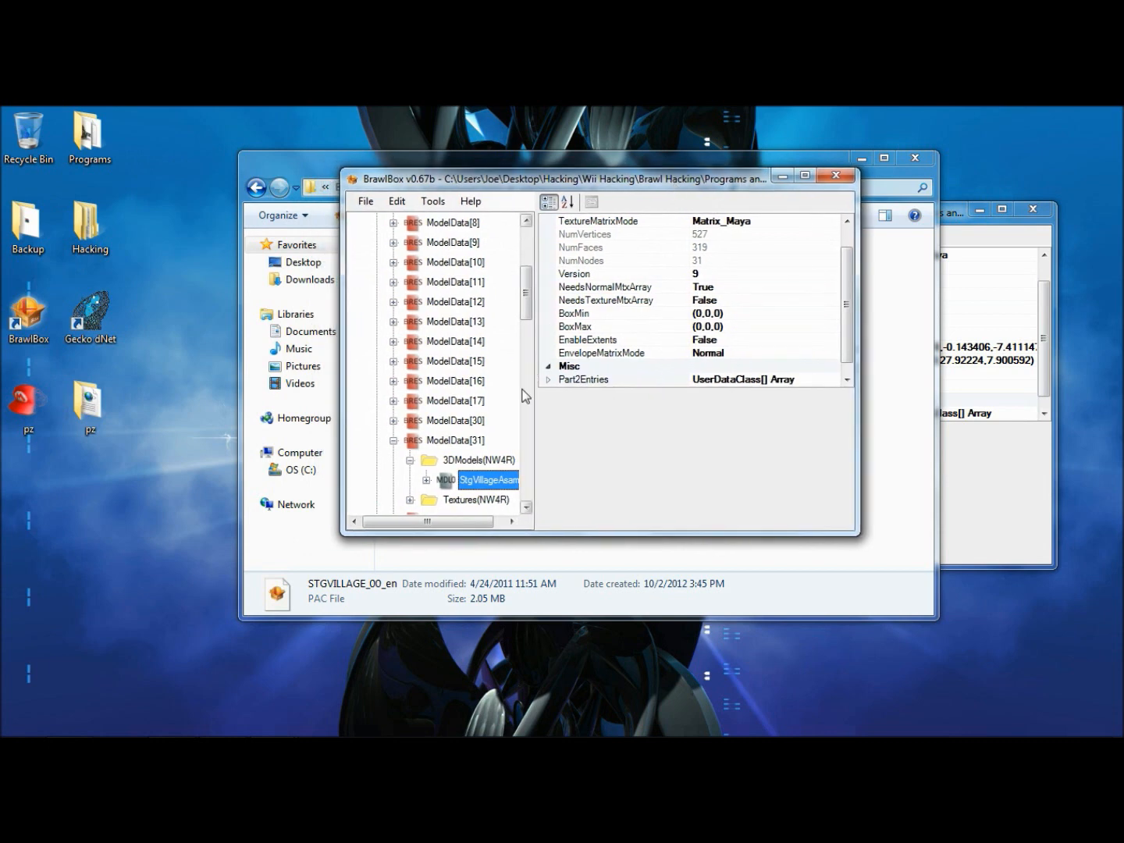
{"action": "key", "text": "Down"}
{"action": "key", "text": "Right"}
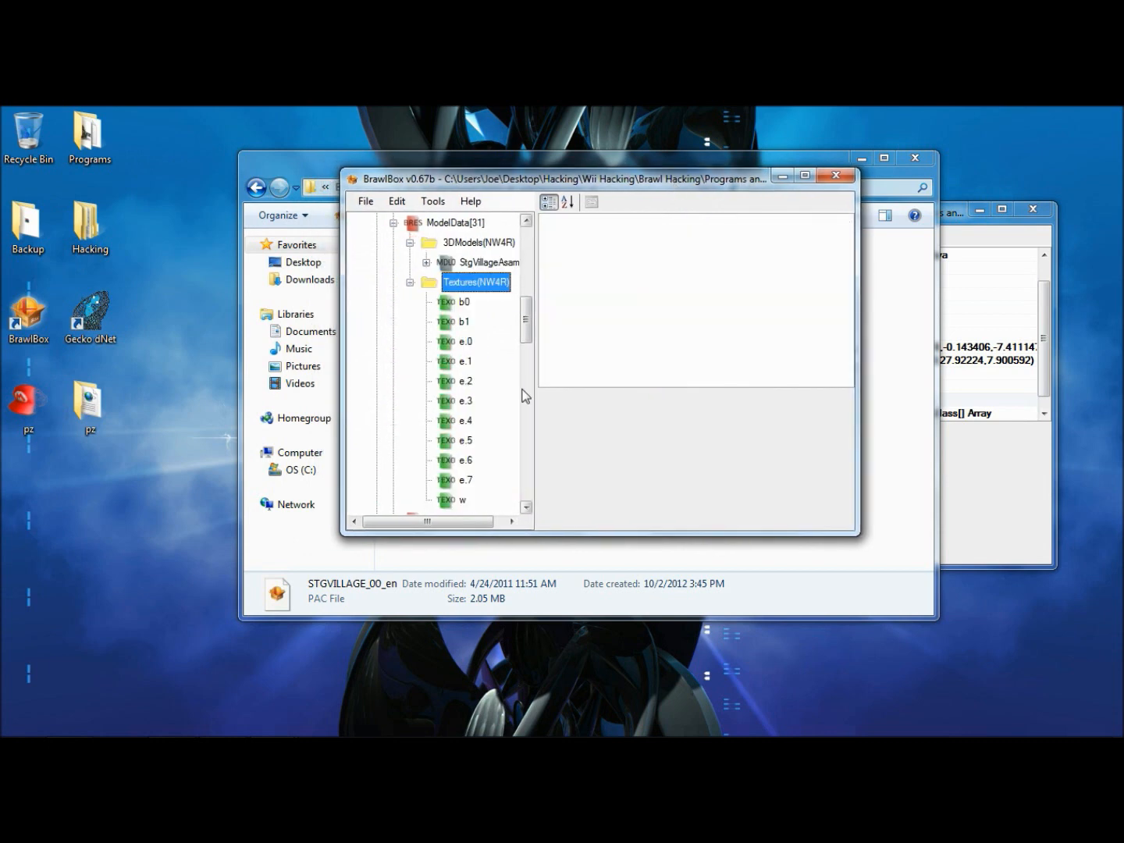
{"action": "key", "text": "Down"}
{"action": "key", "text": "Down"}
{"action": "key", "text": "Down"}
{"action": "key", "text": "Down"}
{"action": "key", "text": "Down"}
{"action": "key", "text": "Down"}
{"action": "key", "text": "Down"}
{"action": "key", "text": "Down"}
{"action": "key", "text": "Down"}
{"action": "key", "text": "Down"}
{"action": "key", "text": "Down"}
{"action": "key", "text": "Down"}
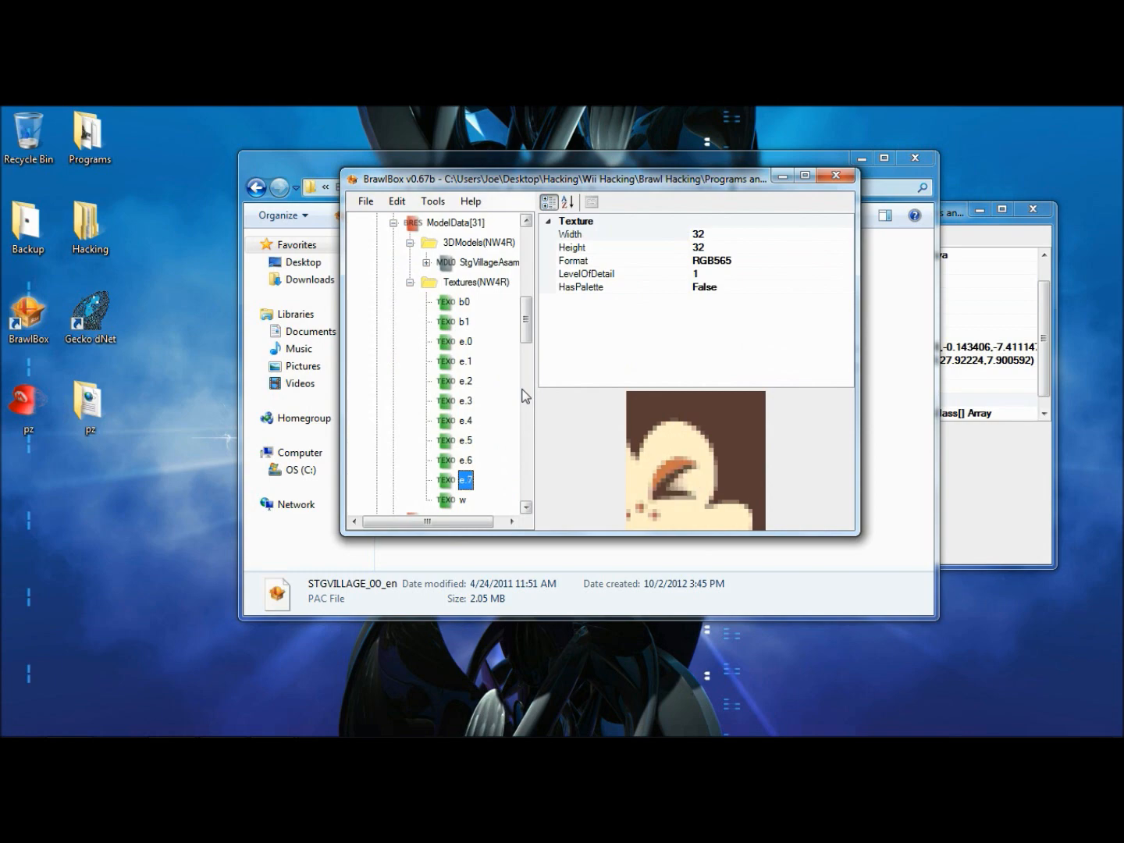
{"action": "key", "text": "Up"}
{"action": "key", "text": "Left"}
{"action": "key", "text": "Left"}
{"action": "key", "text": "Left"}
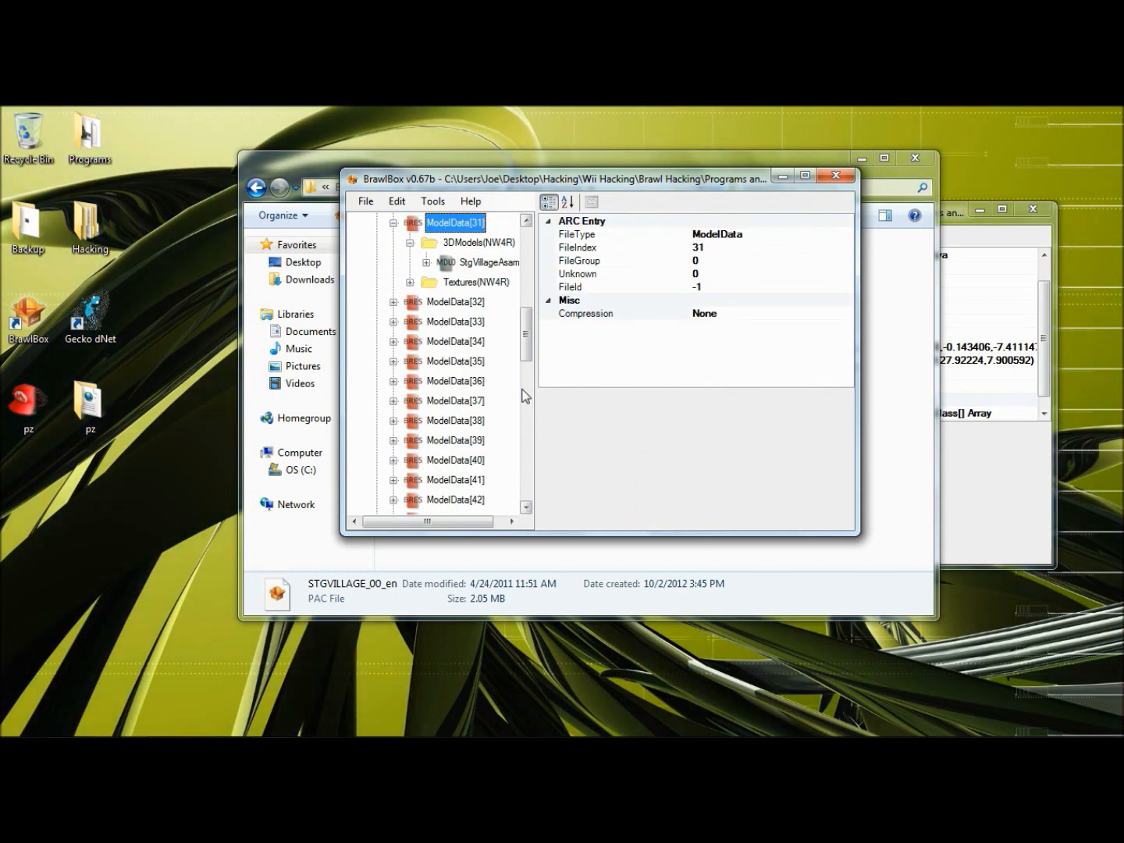
Step: Look through the entries above ModelData[31] and return to its StgVillageAsami00 model
{"action": "key", "text": "Up"}
{"action": "key", "text": "Up"}
{"action": "key", "text": "Up"}
{"action": "key", "text": "Up"}
{"action": "key", "text": "Up"}
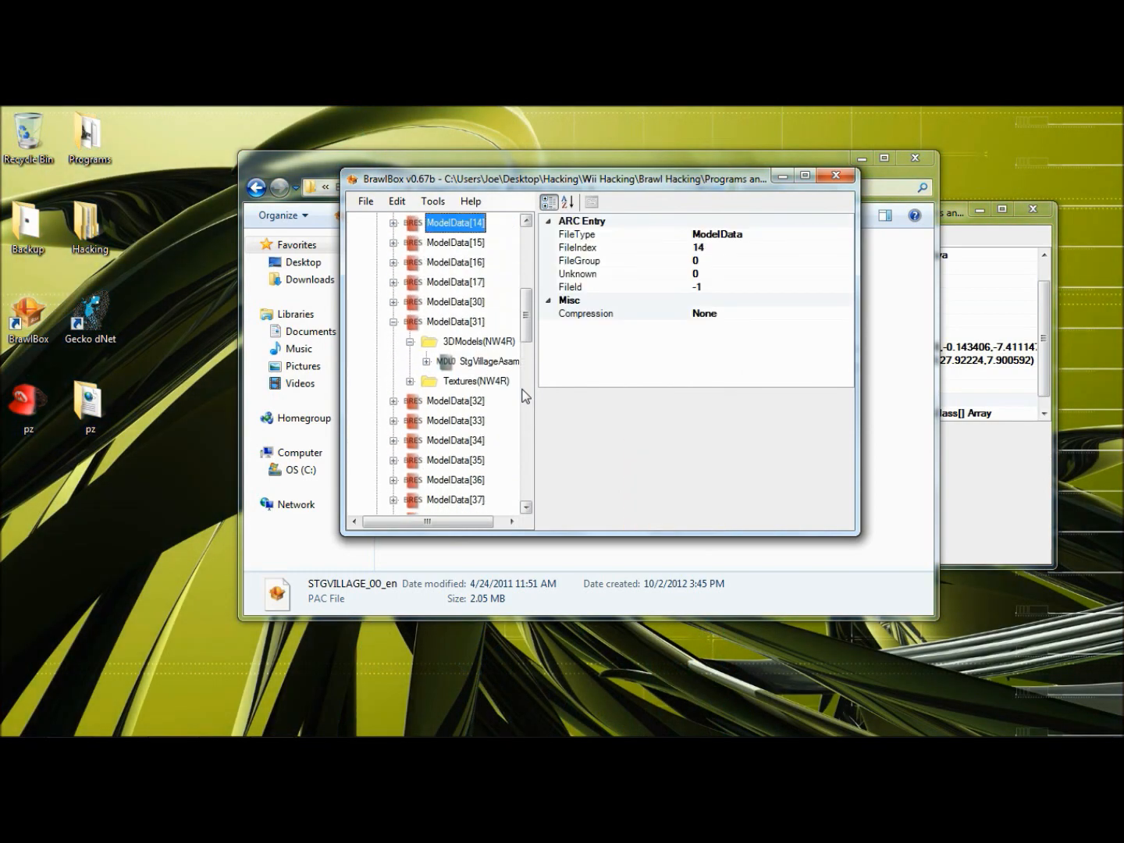
{"action": "key", "text": "Down"}
{"action": "key", "text": "Down"}
{"action": "key", "text": "Down"}
{"action": "key", "text": "Down"}
{"action": "key", "text": "Down"}
{"action": "key", "text": "Down"}
{"action": "key", "text": "Down"}
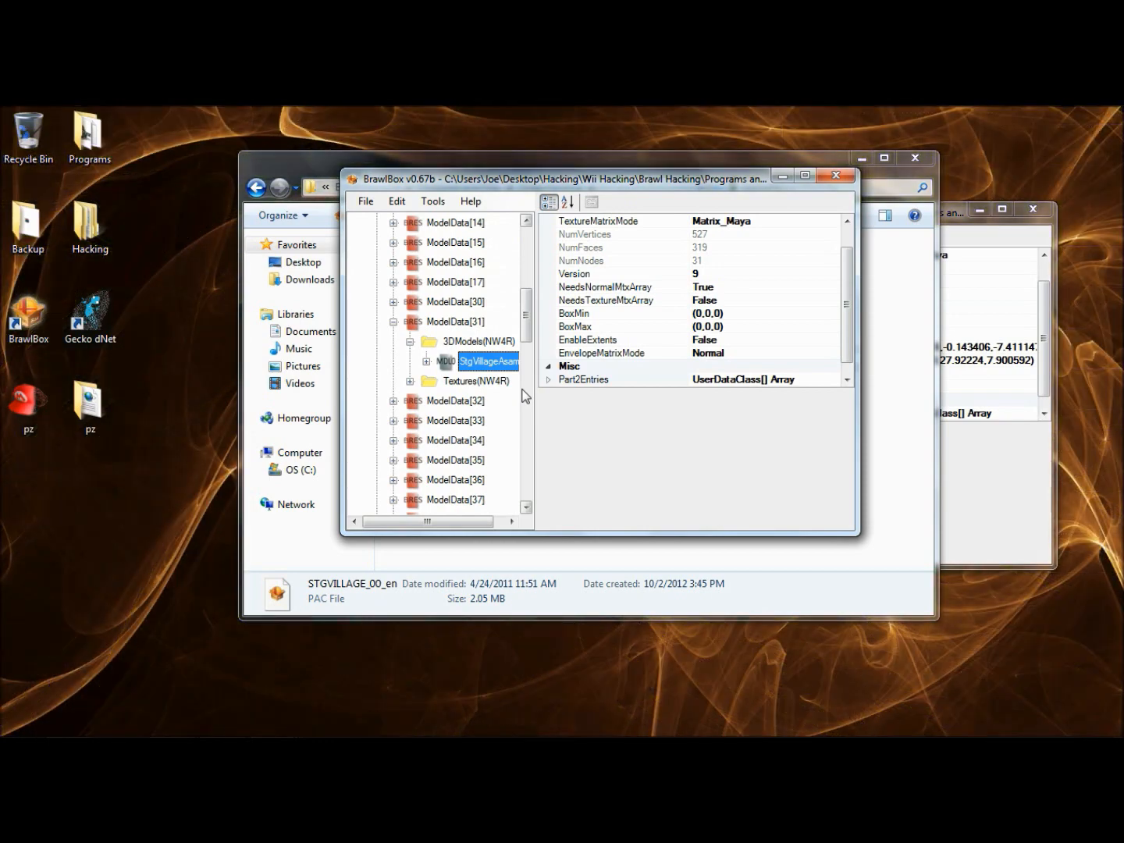
Step: Export the StgVillageAsami00 model to the Stage Hacking folder as an MDL0 Raw Model named thingy
{"action": "left_click", "coordinate": [460, 326]}
{"action": "left_click", "coordinate": [472, 362]}
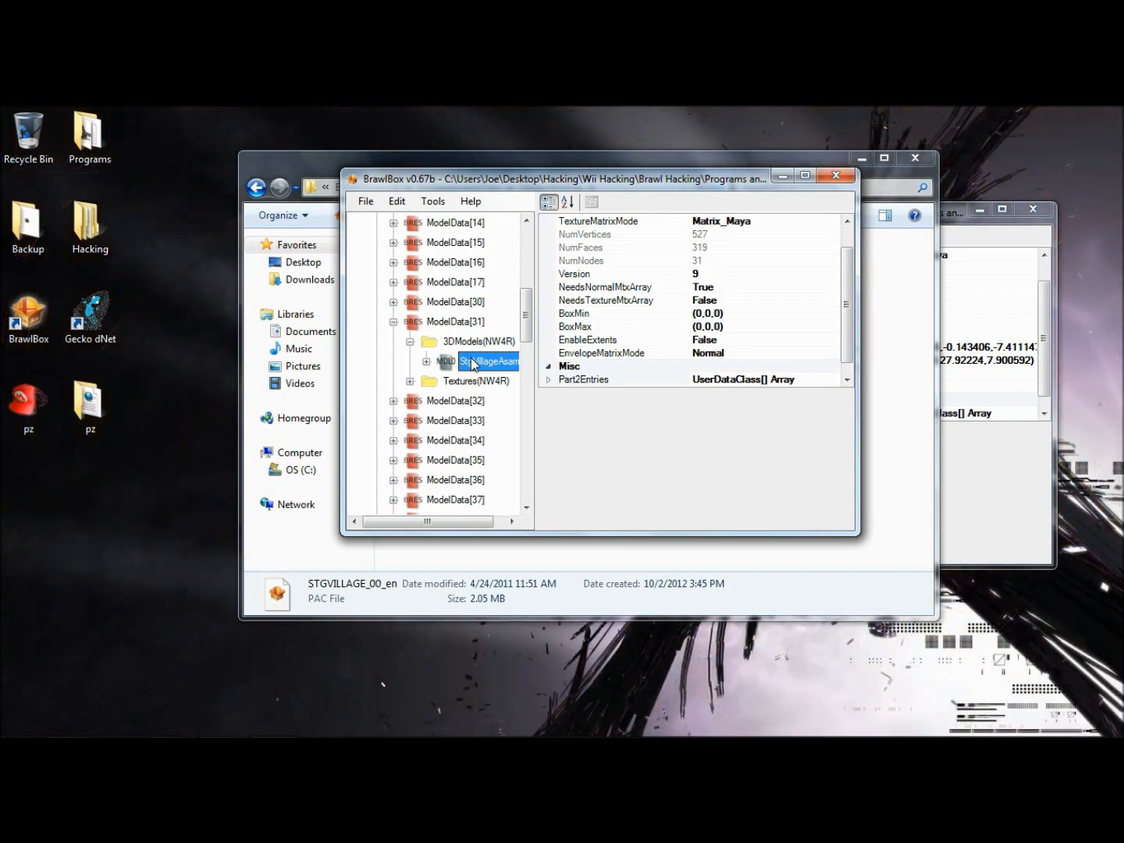
{"action": "right_click", "coordinate": [471, 362]}
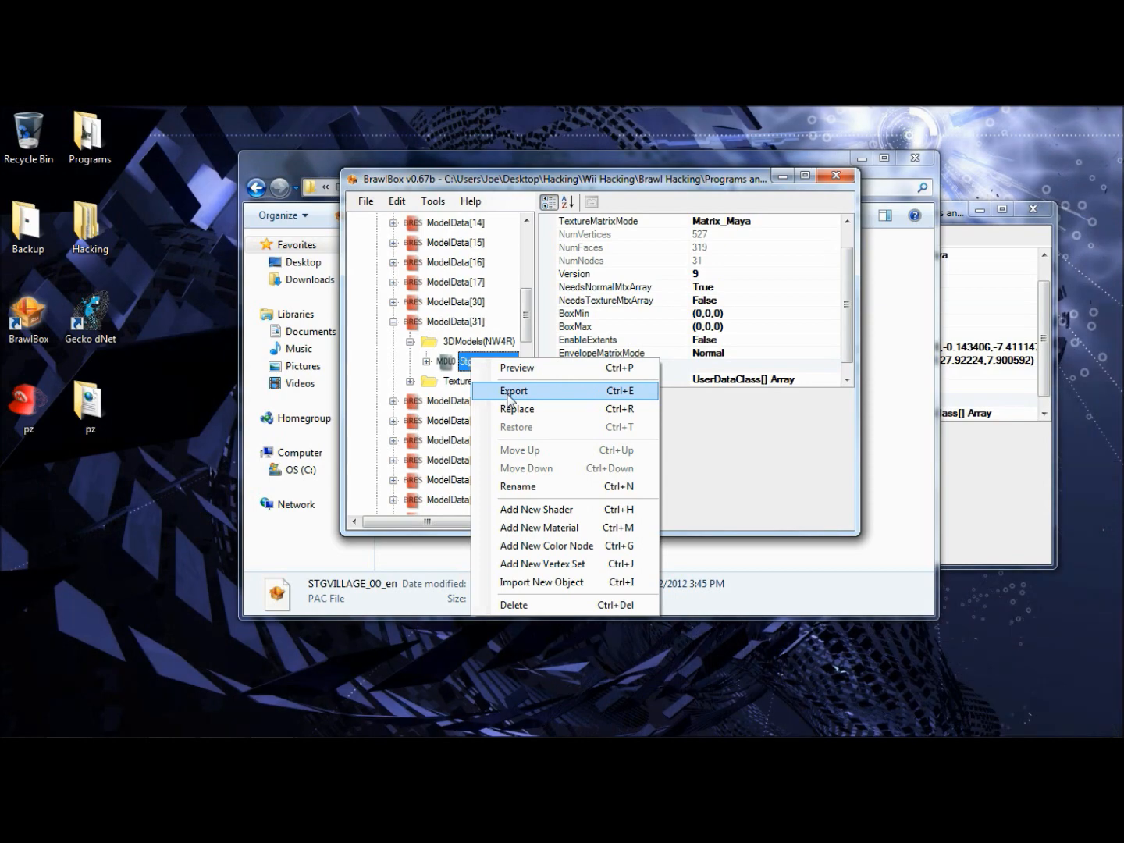
{"action": "left_click", "coordinate": [510, 390]}
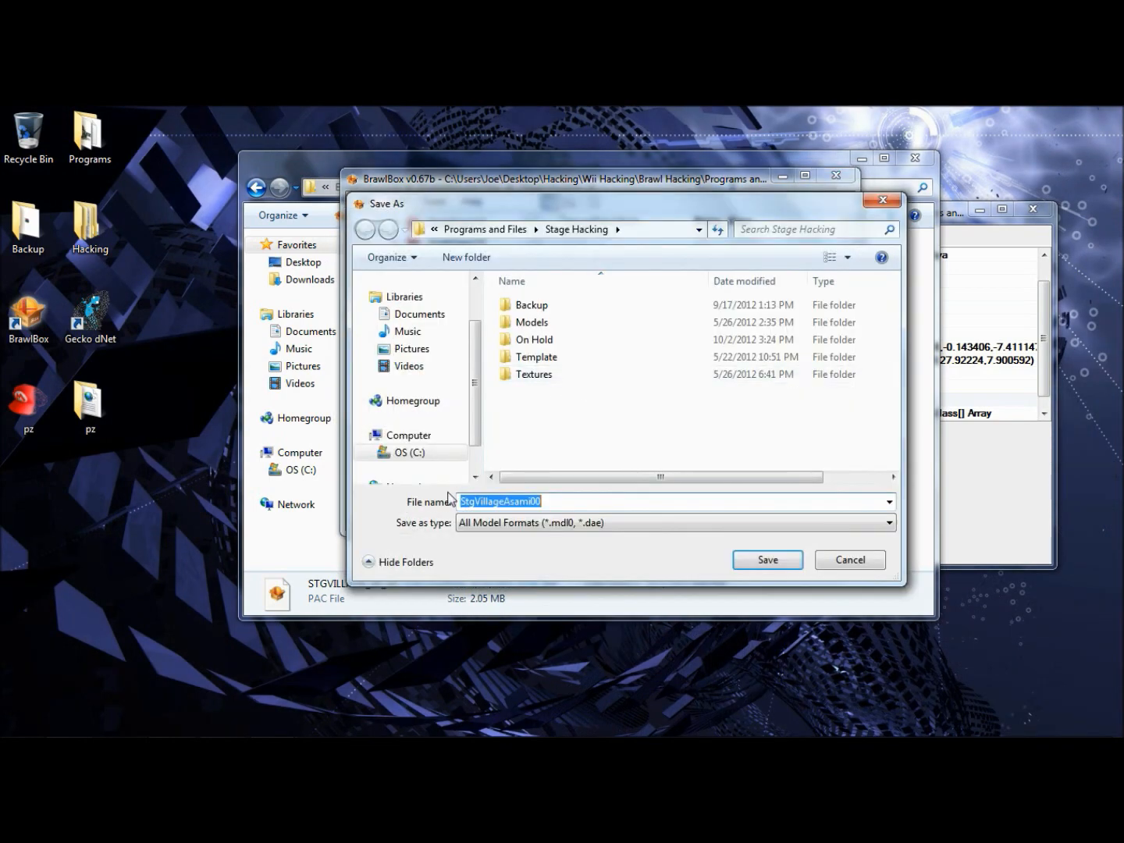
{"action": "left_click", "coordinate": [628, 523]}
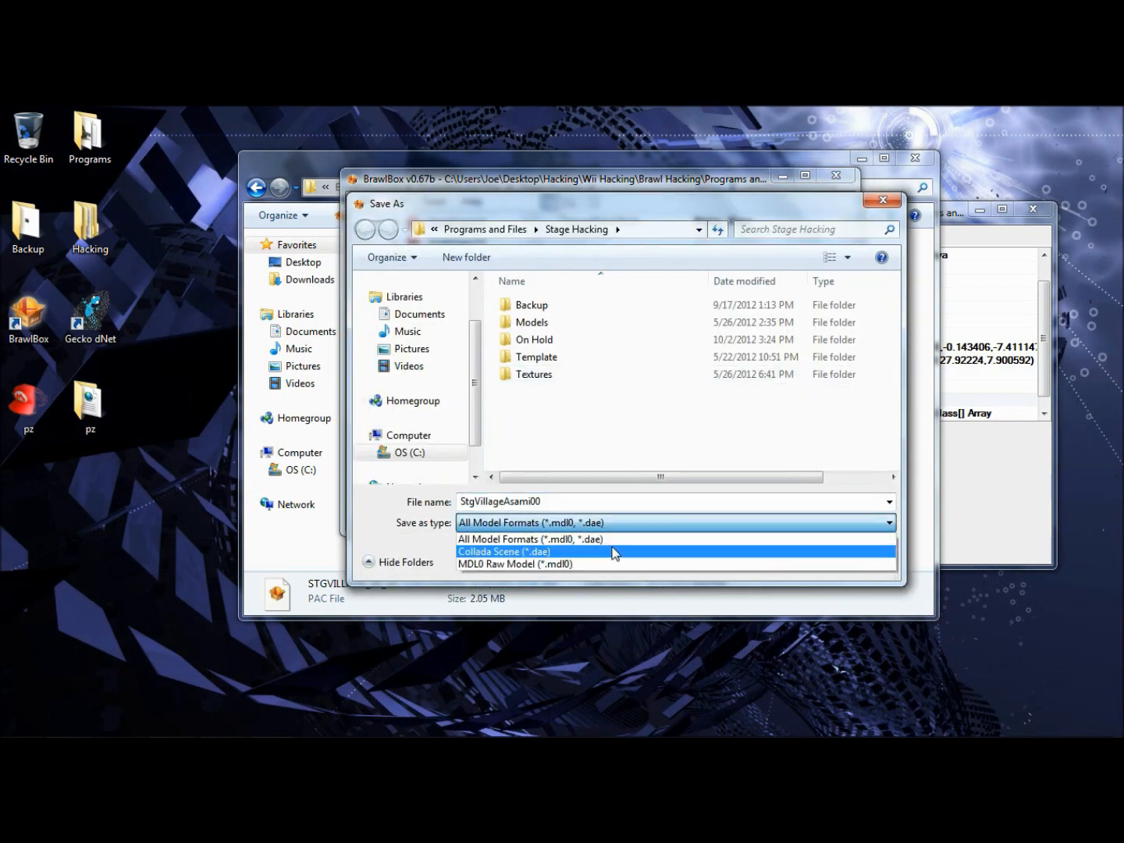
{"action": "left_click", "coordinate": [613, 564]}
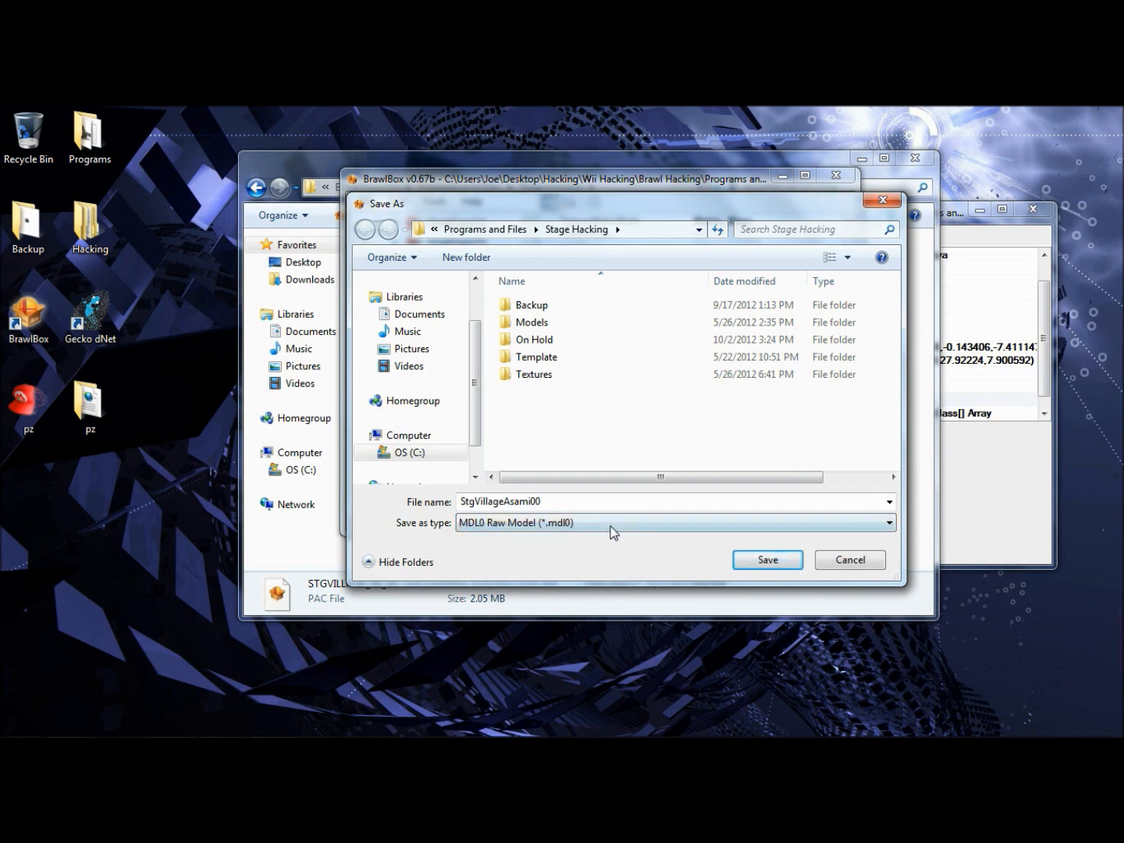
{"action": "double_click", "coordinate": [571, 500]}
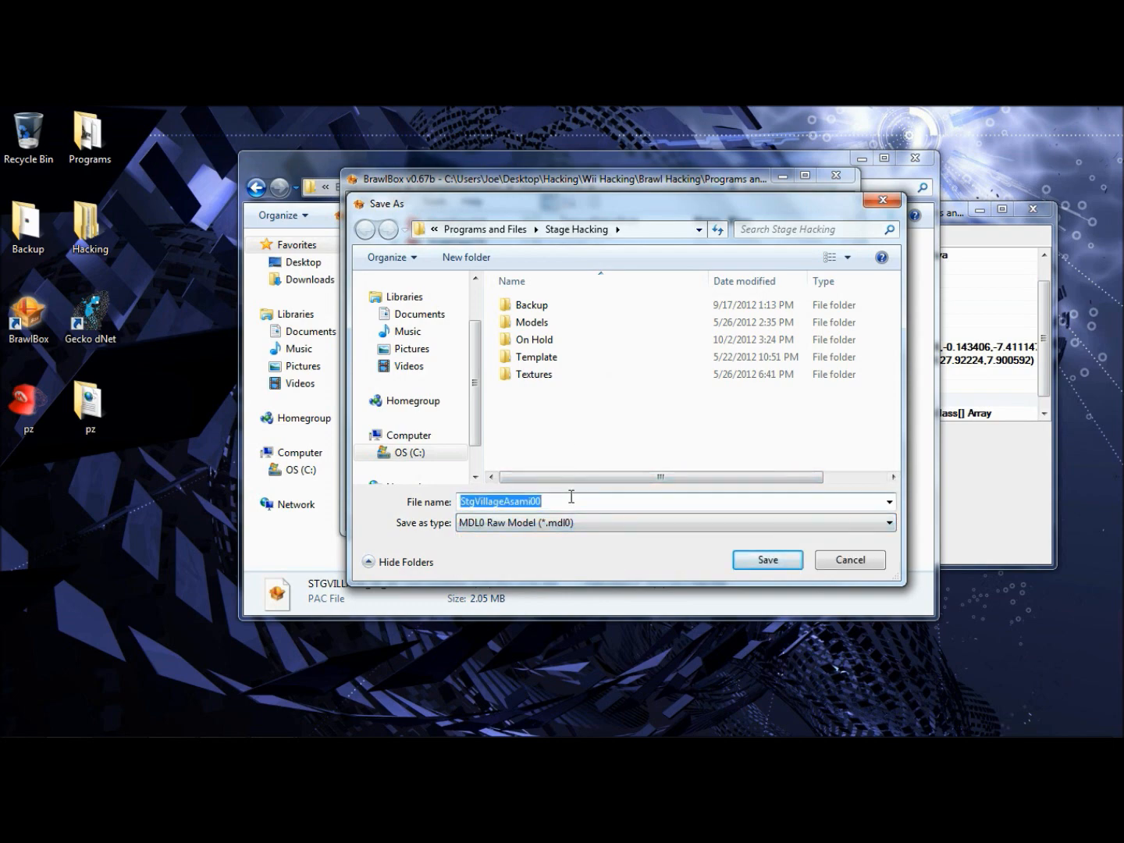
{"action": "type", "text": "thingy"}
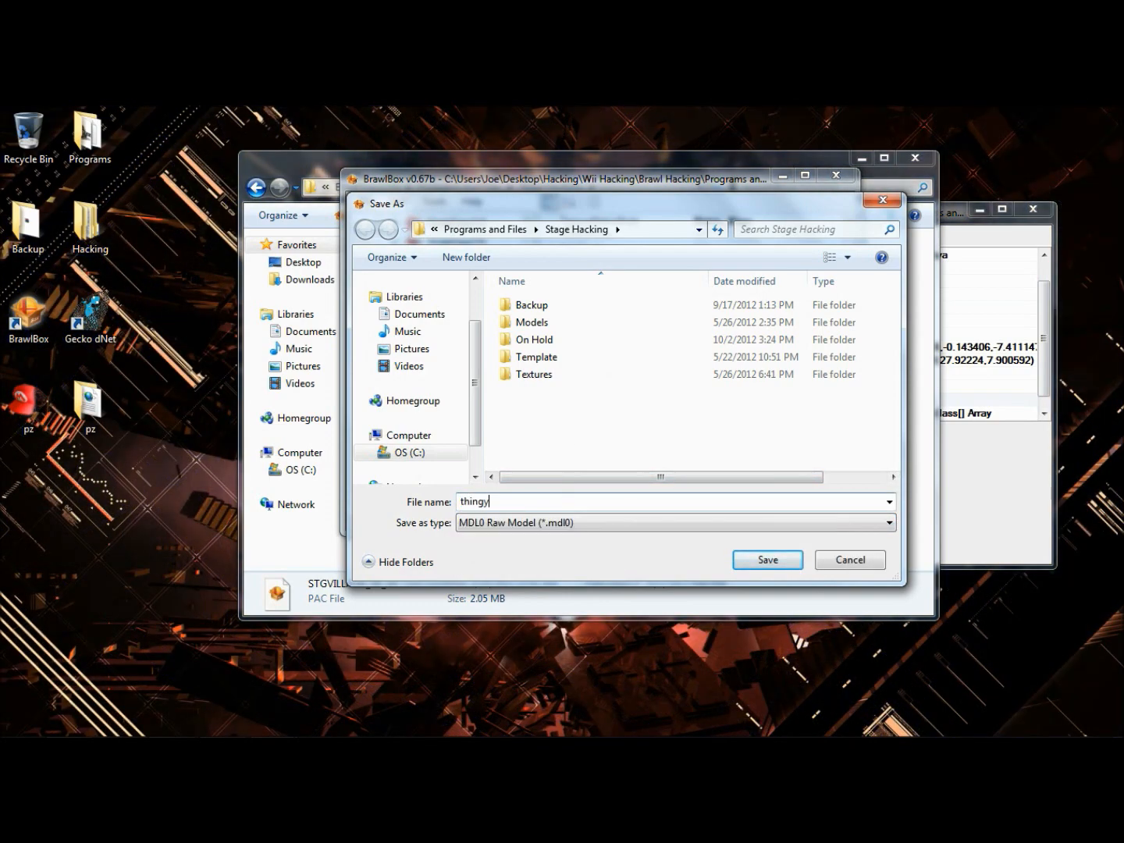
{"action": "key", "text": "Return"}
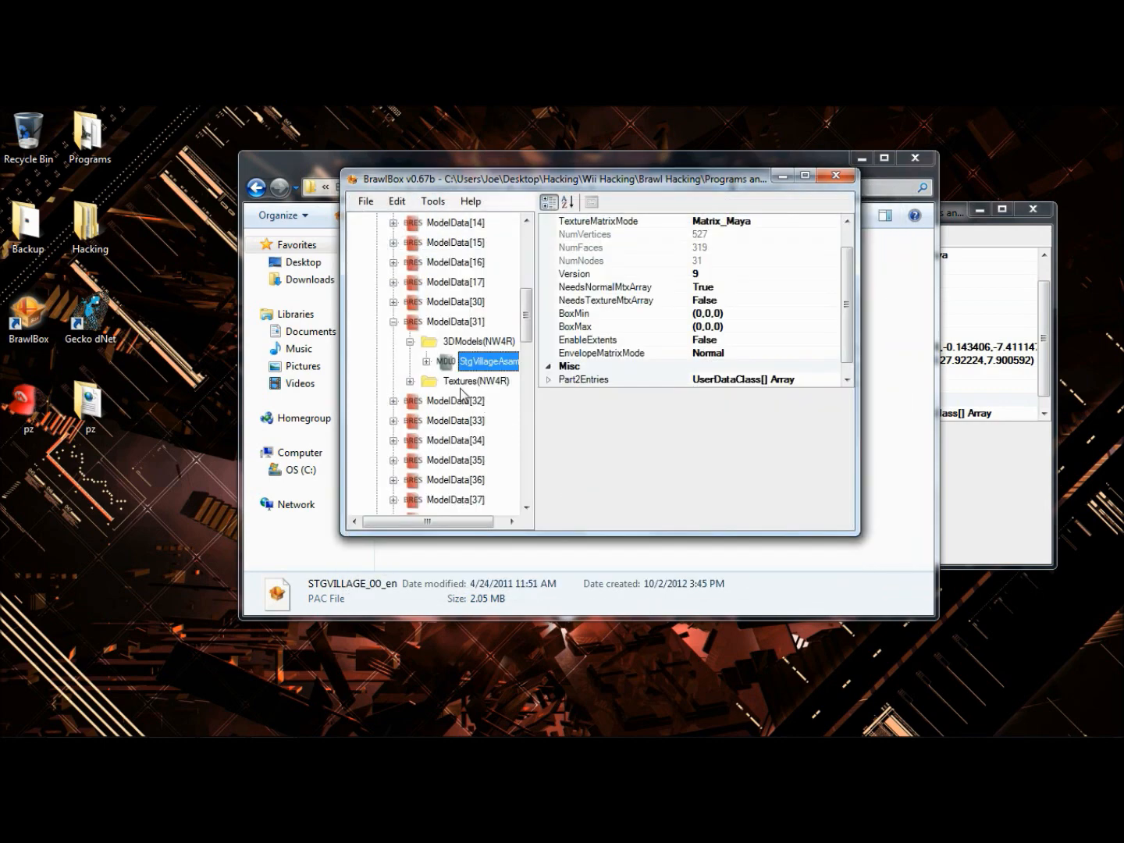
Step: Expand the StgVillageAsami00 model and its Textures folder, and inspect the b0, b1 and e.0 texture references
{"action": "left_click", "coordinate": [426, 362]}
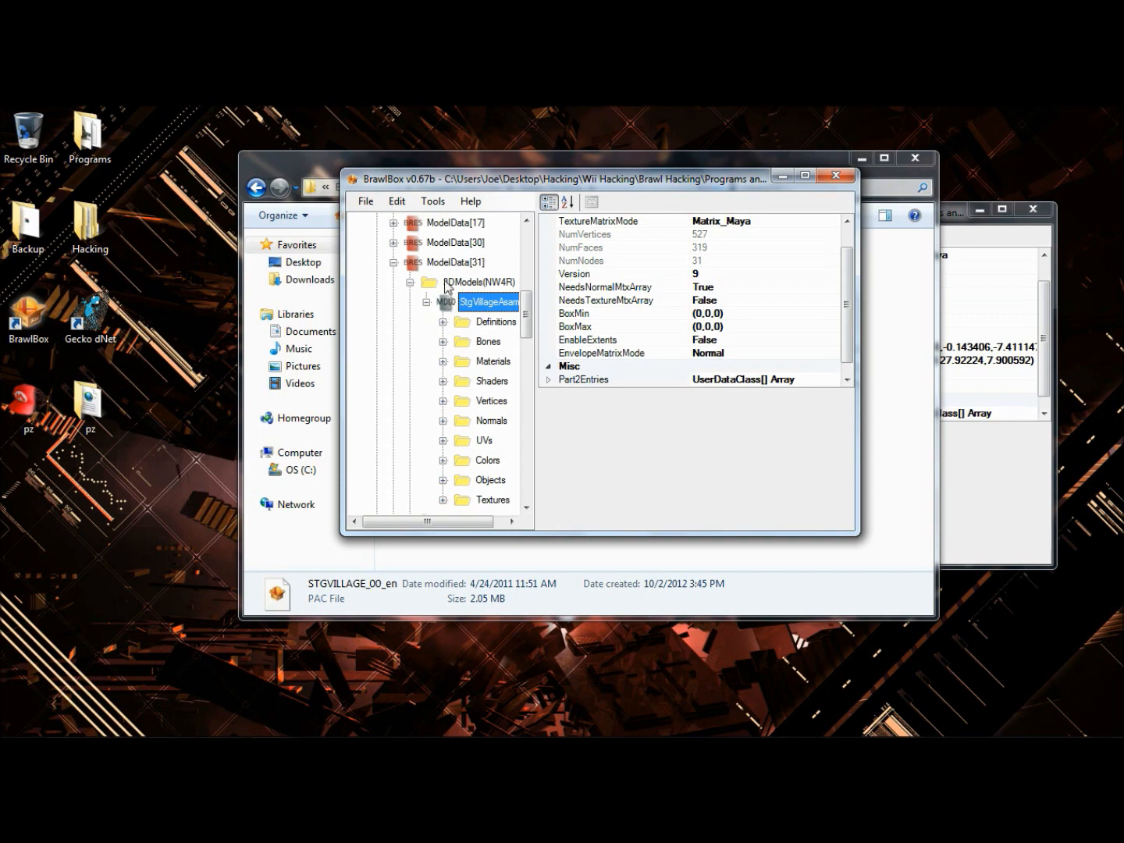
{"action": "left_click", "coordinate": [443, 501]}
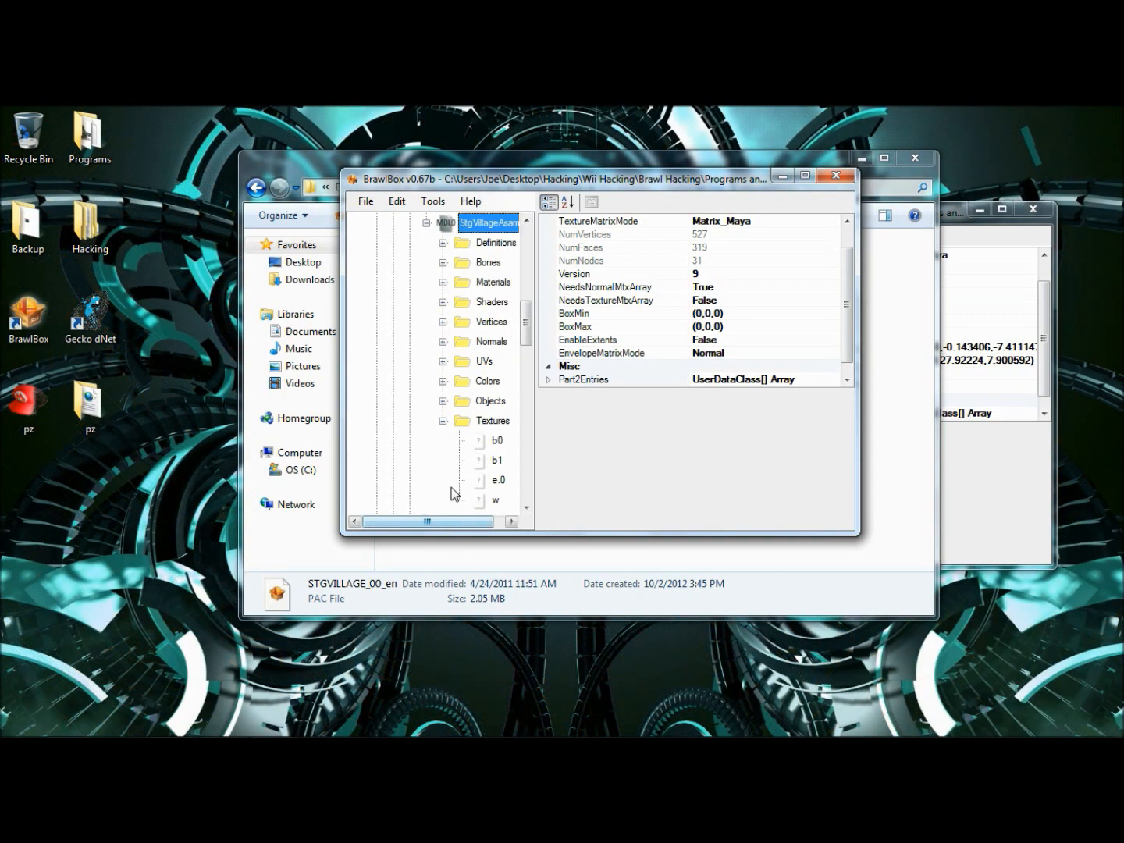
{"action": "scroll", "coordinate": [518, 315], "scroll_direction": "down", "scroll_amount": 1}
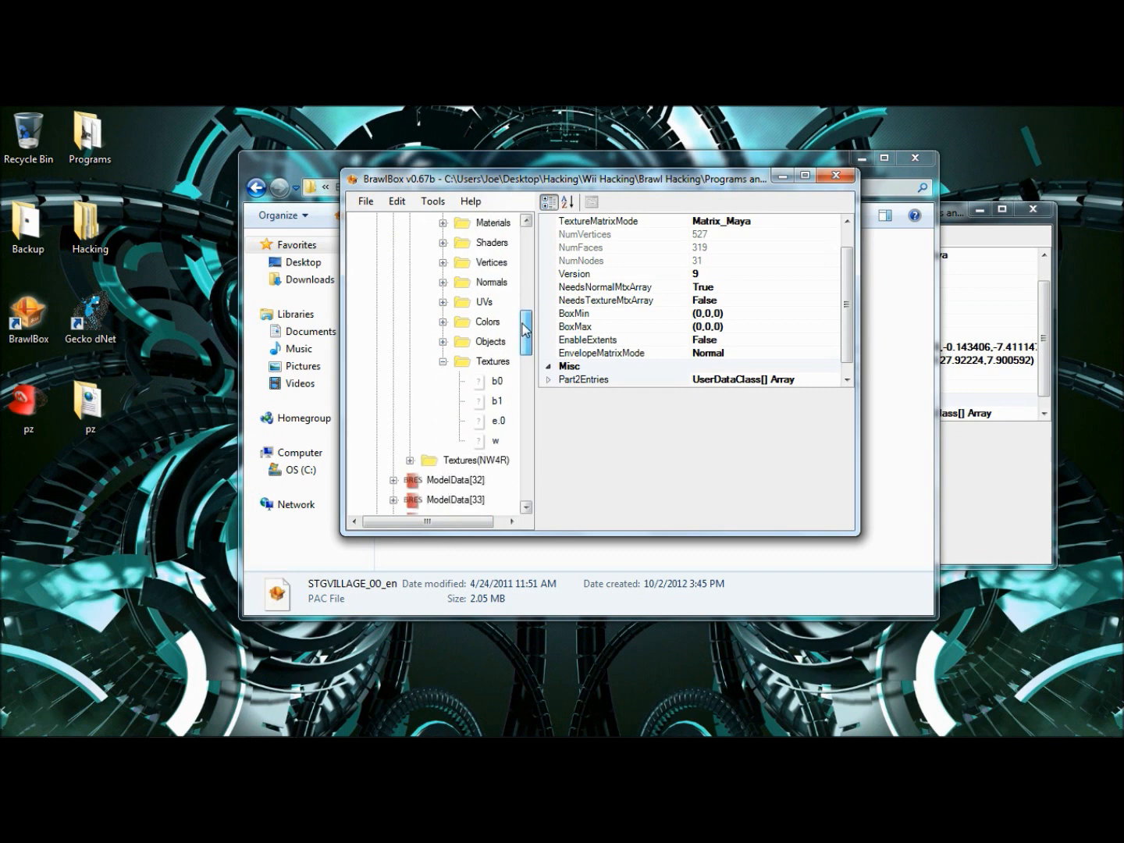
{"action": "left_click", "coordinate": [497, 381]}
{"action": "left_click", "coordinate": [497, 401]}
{"action": "left_click", "coordinate": [498, 421]}
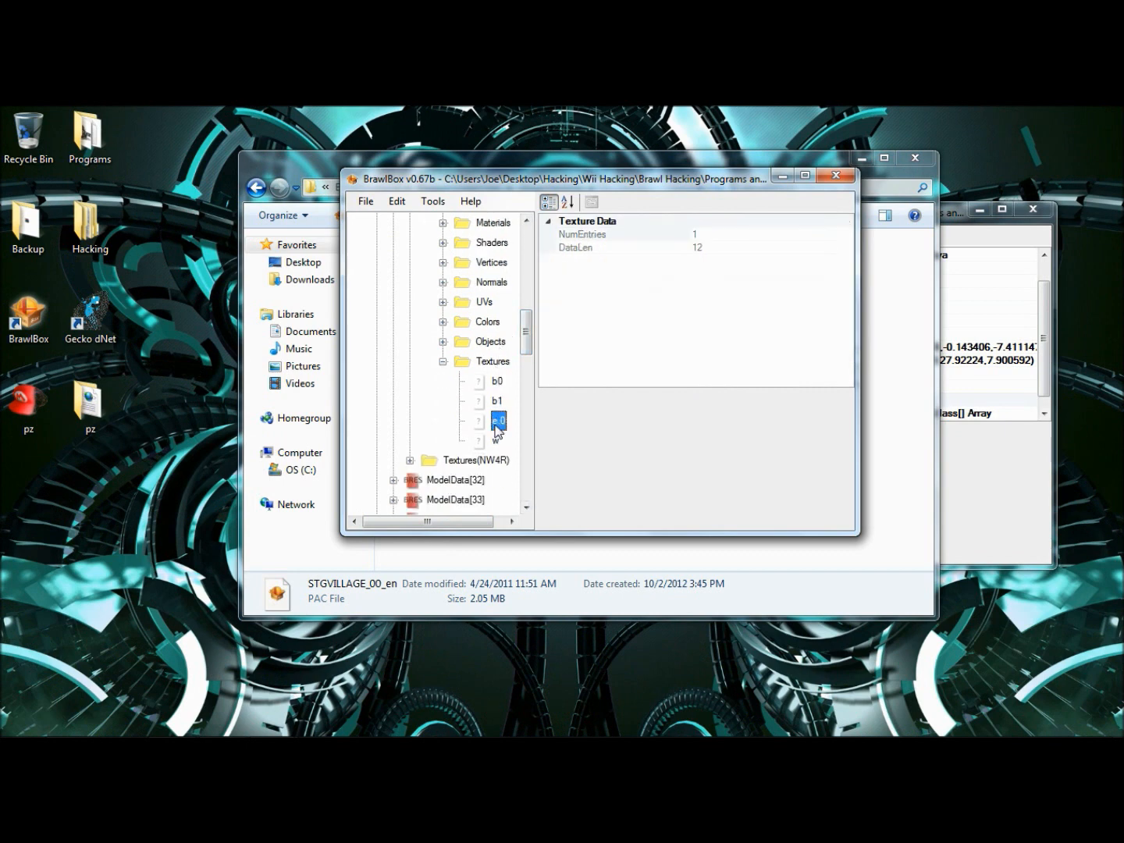
{"action": "left_click", "coordinate": [495, 382]}
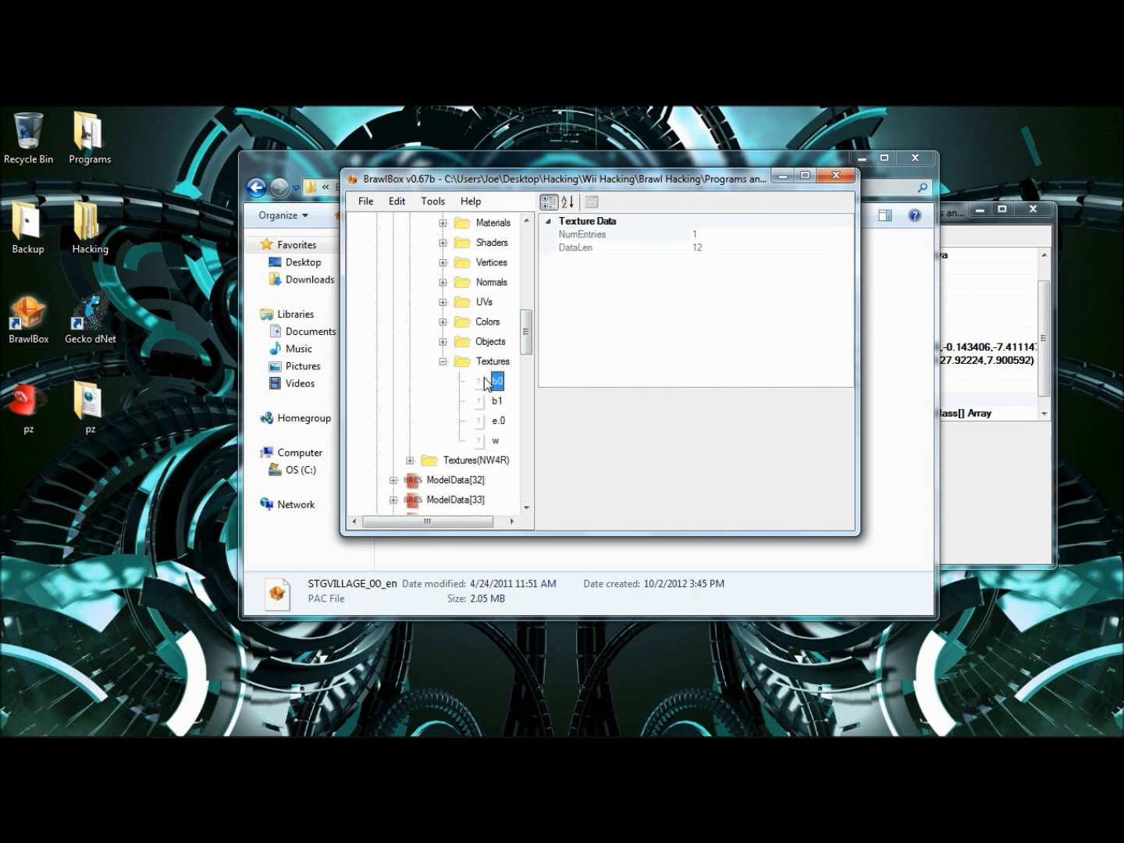
{"action": "left_click", "coordinate": [444, 462]}
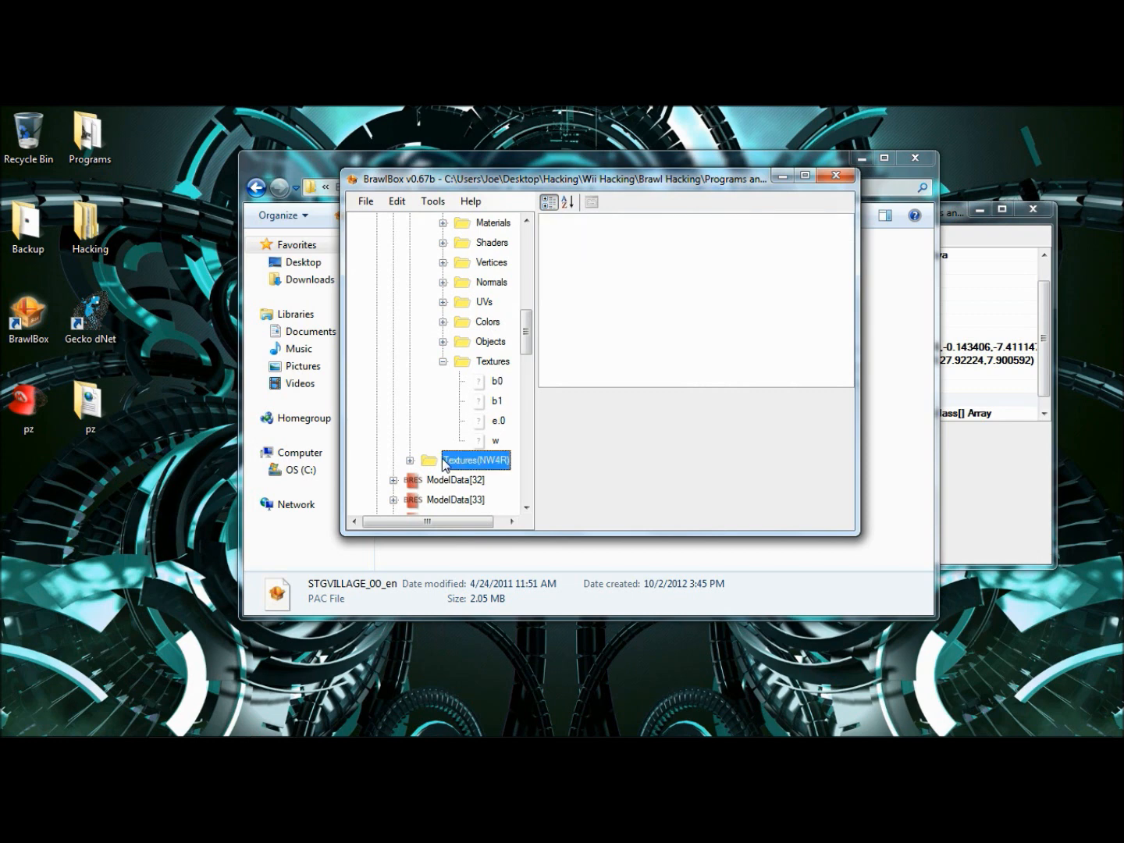
Step: Step through the StgVillageAsami00 model's component folders and texture references, ending at the Textures(NW4R) folder of ModelData[31]
{"action": "key", "text": "Up"}
{"action": "key", "text": "Up"}
{"action": "key", "text": "Up"}
{"action": "key", "text": "Up"}
{"action": "key", "text": "Up"}
{"action": "key", "text": "Up"}
{"action": "key", "text": "Up"}
{"action": "key", "text": "Up"}
{"action": "key", "text": "Up"}
{"action": "key", "text": "Up"}
{"action": "key", "text": "Up"}
{"action": "key", "text": "Up"}
{"action": "key", "text": "Up"}
{"action": "key", "text": "Up"}
{"action": "key", "text": "Up"}
{"action": "key", "text": "Up"}
{"action": "key", "text": "Up"}
{"action": "key", "text": "Up"}
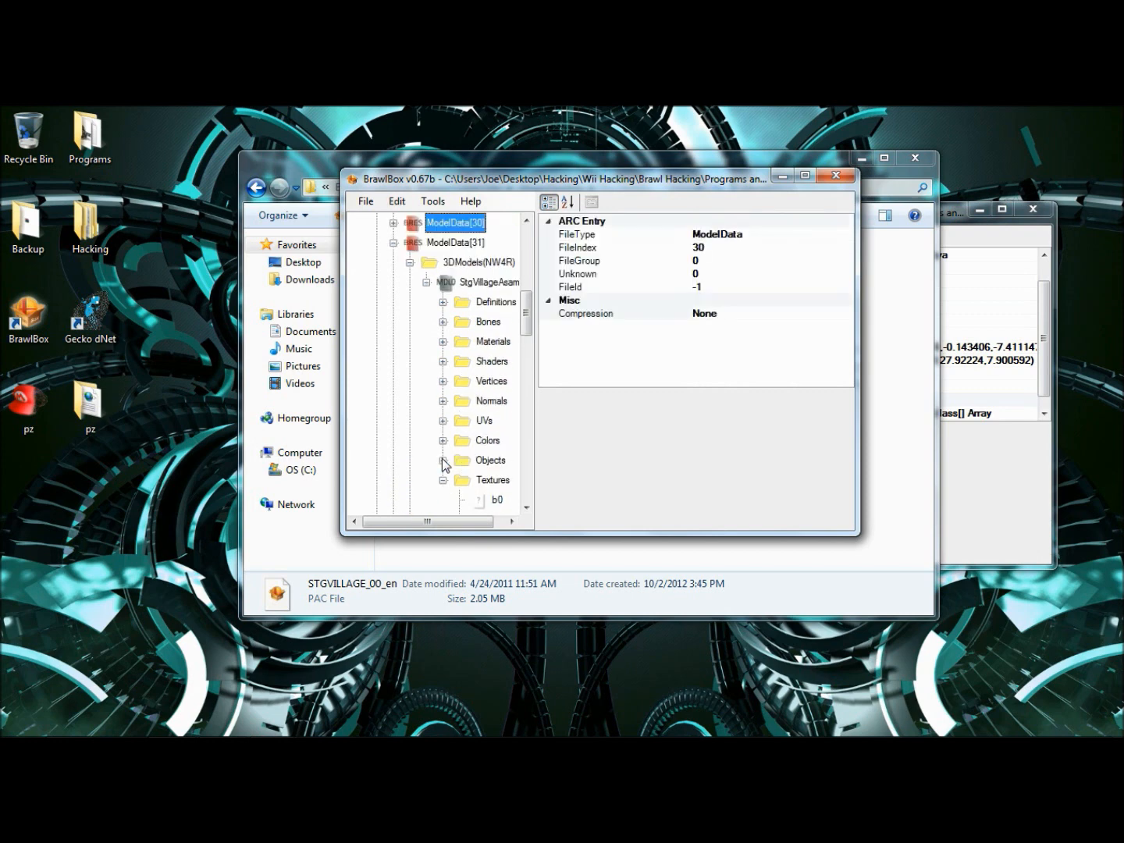
{"action": "key", "text": "Down"}
{"action": "key", "text": "Down"}
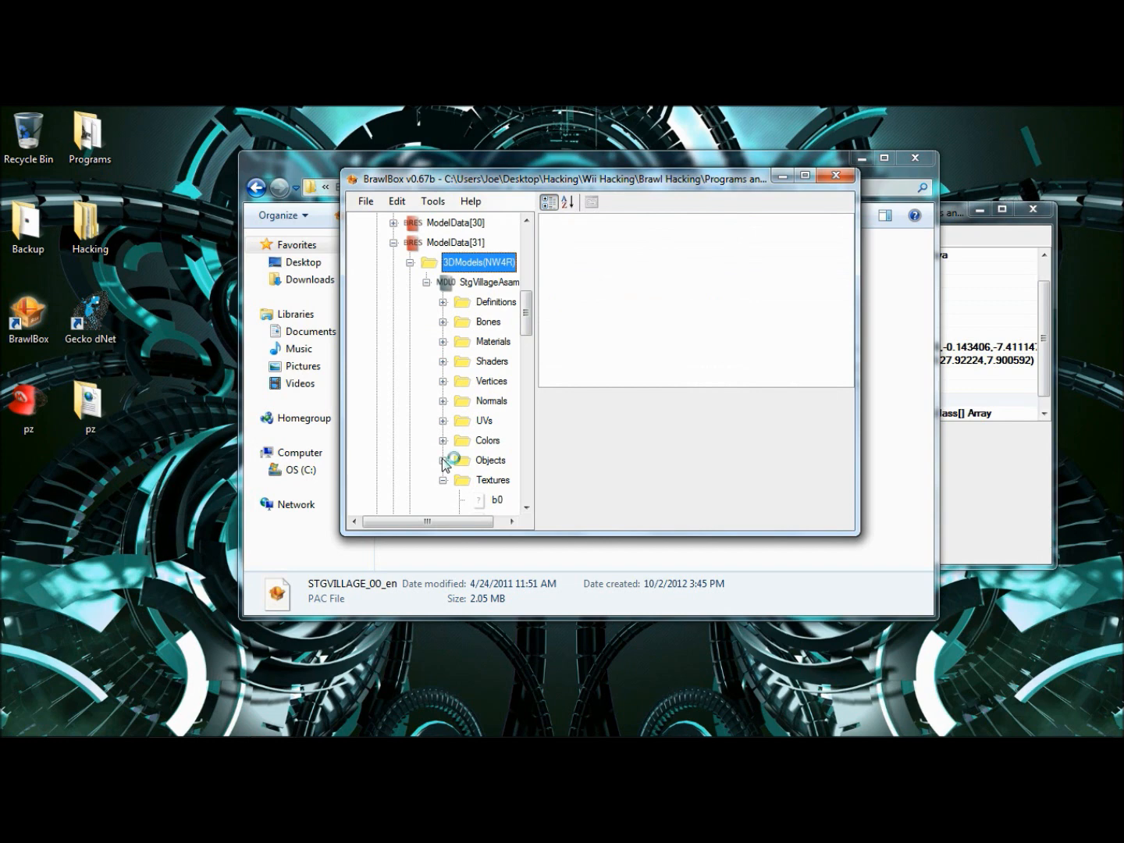
{"action": "key", "text": "Up"}
{"action": "key", "text": "Up"}
{"action": "key", "text": "Down"}
{"action": "key", "text": "Down"}
{"action": "key", "text": "Down"}
{"action": "key", "text": "Down"}
{"action": "key", "text": "Down"}
{"action": "key", "text": "Down"}
{"action": "key", "text": "Down"}
{"action": "key", "text": "Down"}
{"action": "key", "text": "Down"}
{"action": "key", "text": "Down"}
{"action": "key", "text": "Down"}
{"action": "key", "text": "Down"}
{"action": "key", "text": "Down"}
{"action": "key", "text": "Down"}
{"action": "key", "text": "Down"}
{"action": "key", "text": "Down"}
{"action": "key", "text": "Down"}
{"action": "key", "text": "Down"}
{"action": "key", "text": "Down"}
{"action": "key", "text": "Down"}
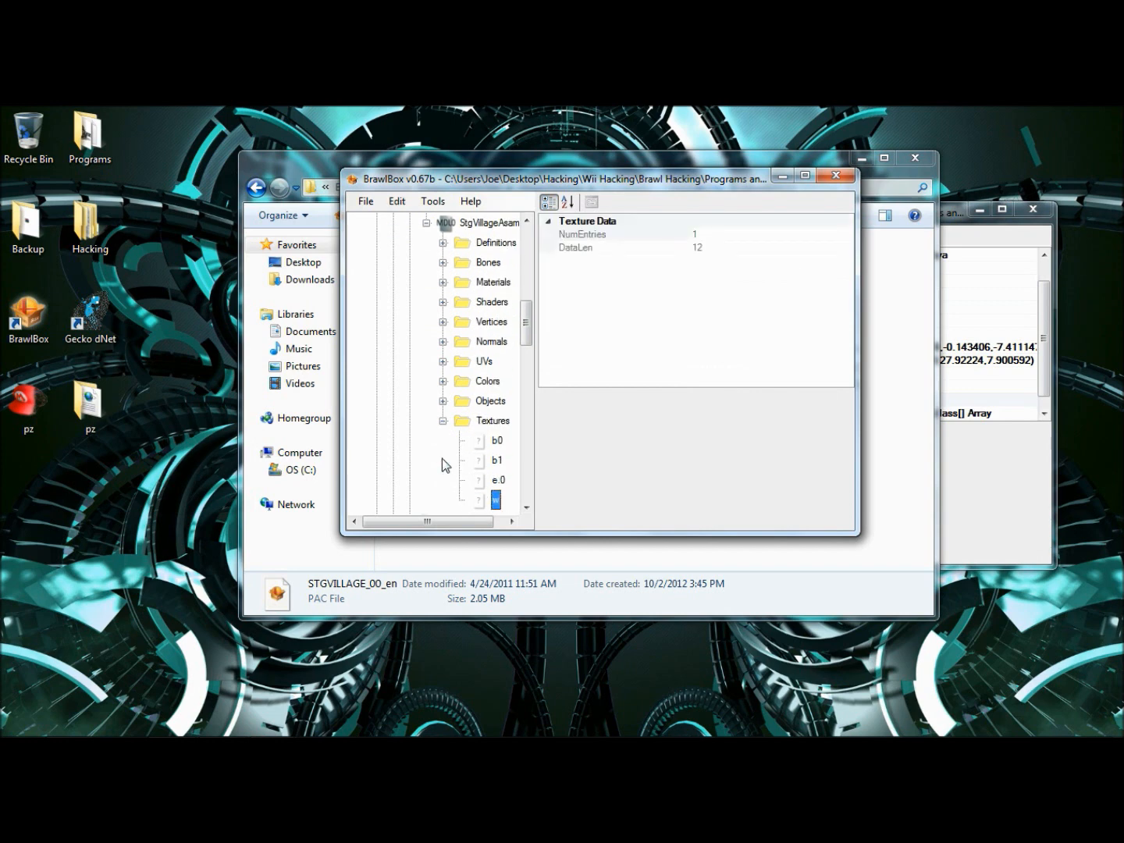
{"action": "key", "text": "Up"}
{"action": "key", "text": "Up"}
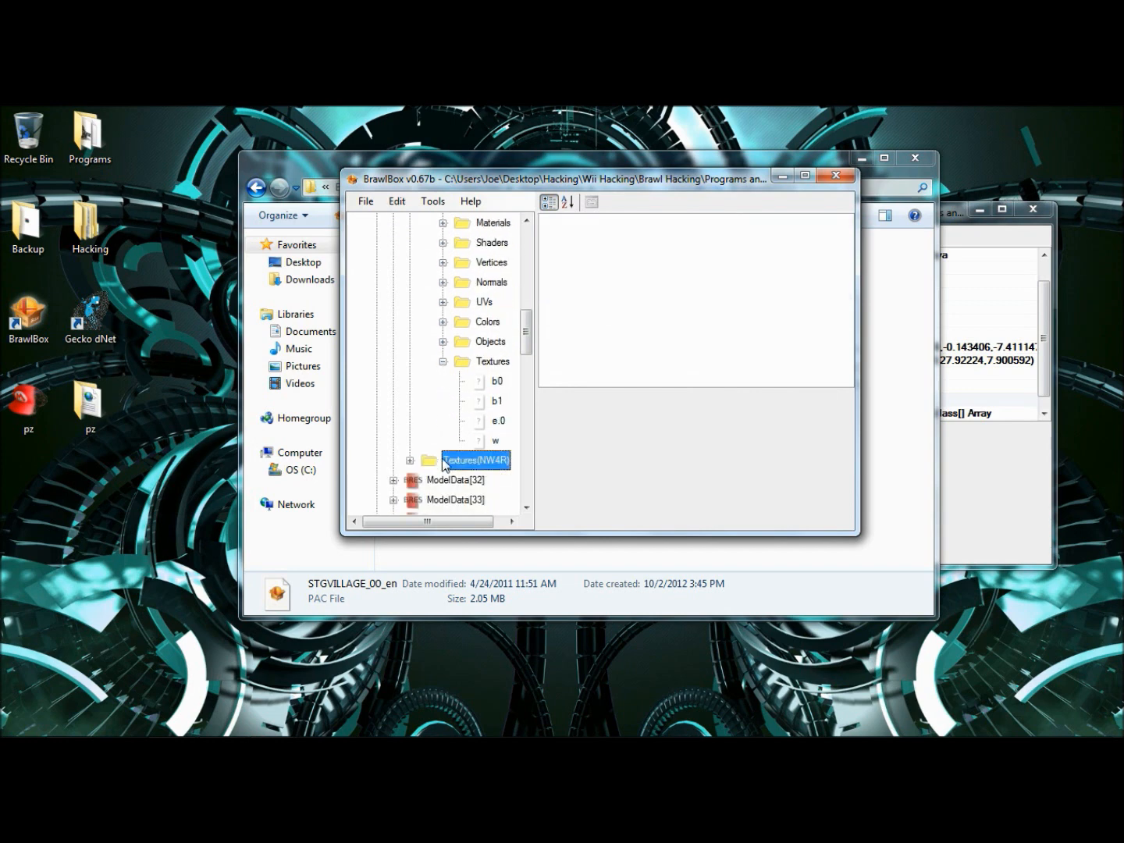
Step: Expand the Textures(NW4R) folder of ModelData[31] and compare its textures with the texture references listed under the model
{"action": "key", "text": "Right"}
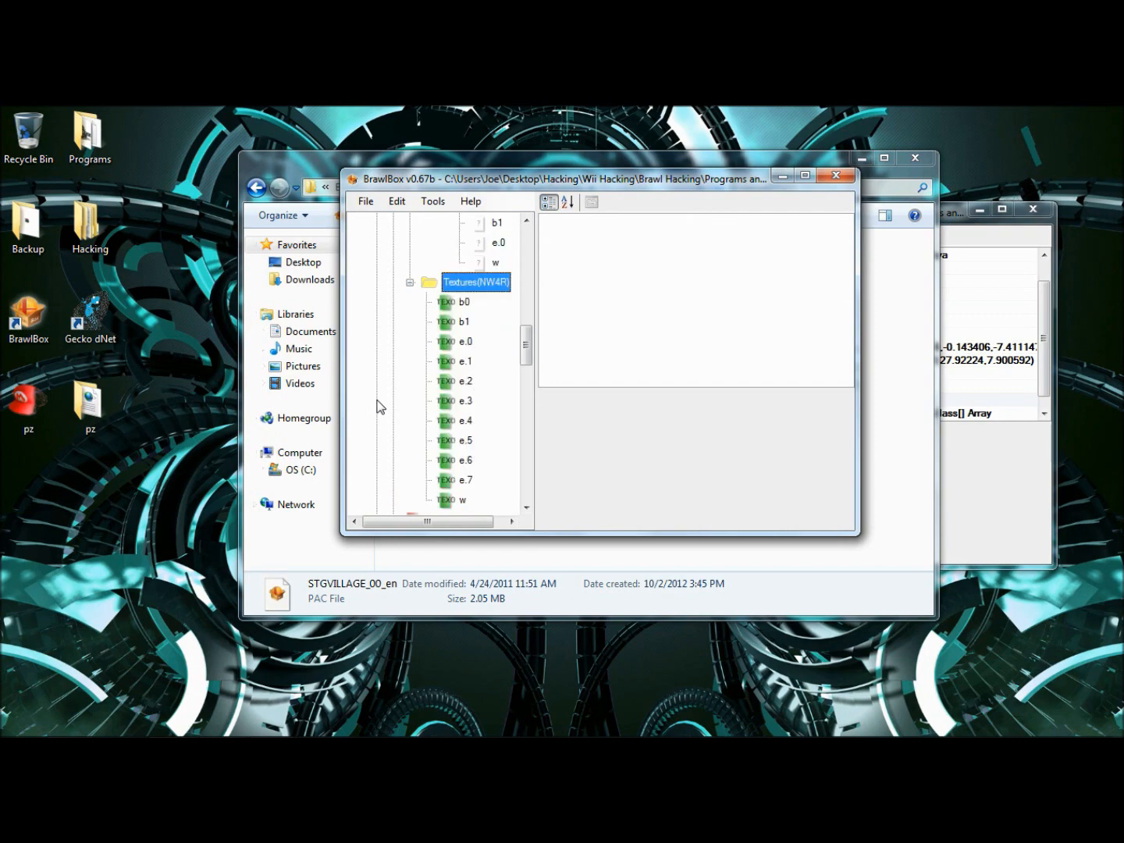
{"action": "key", "text": "Down"}
{"action": "key", "text": "Down"}
{"action": "key", "text": "Down"}
{"action": "key", "text": "Down"}
{"action": "key", "text": "Down"}
{"action": "key", "text": "Down"}
{"action": "key", "text": "Down"}
{"action": "key", "text": "Down"}
{"action": "key", "text": "Down"}
{"action": "key", "text": "Down"}
{"action": "key", "text": "Down"}
{"action": "key", "text": "Down"}
{"action": "key", "text": "Down"}
{"action": "key", "text": "Up"}
{"action": "key", "text": "Up"}
{"action": "key", "text": "Up"}
{"action": "key", "text": "Up"}
{"action": "key", "text": "Up"}
{"action": "key", "text": "Up"}
{"action": "key", "text": "Up"}
{"action": "key", "text": "Up"}
{"action": "key", "text": "Up"}
{"action": "key", "text": "Up"}
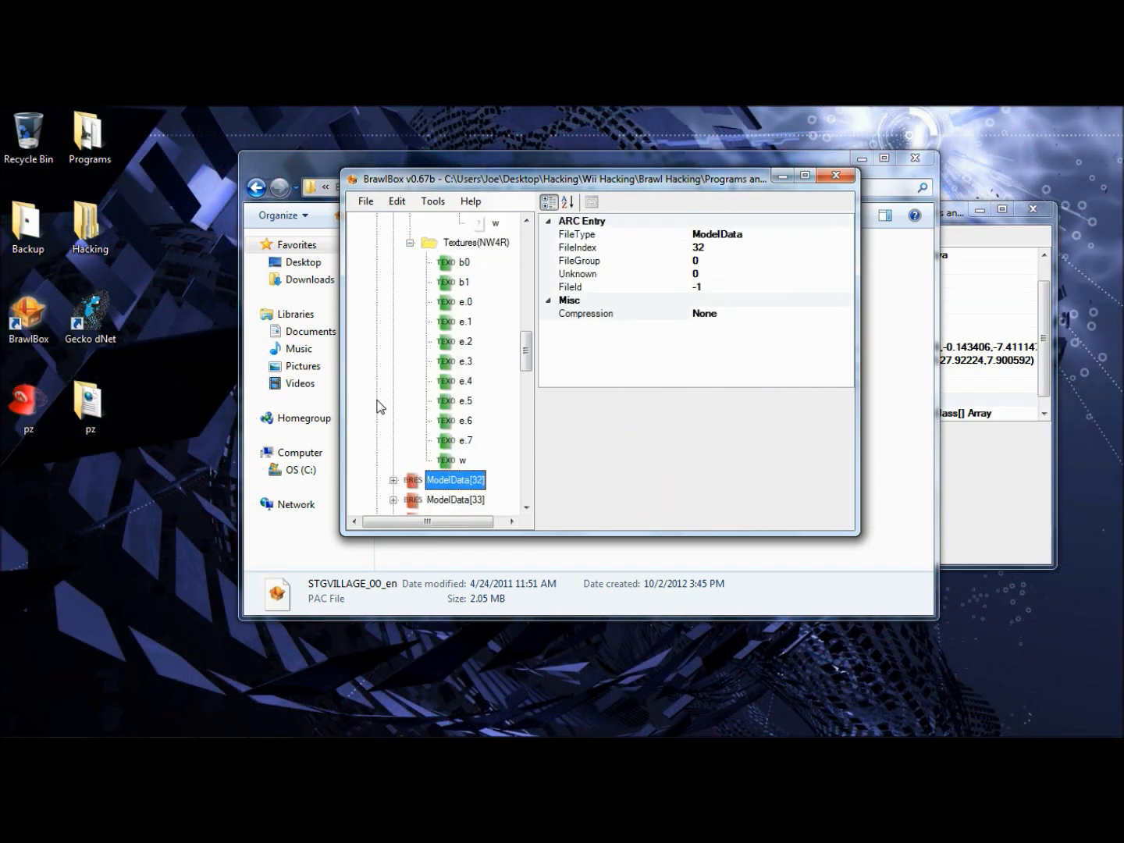
{"action": "key", "text": "Up"}
{"action": "key", "text": "Down"}
{"action": "key", "text": "Down"}
{"action": "key", "text": "Down"}
{"action": "key", "text": "Down"}
{"action": "key", "text": "Down"}
{"action": "key", "text": "Down"}
{"action": "key", "text": "Down"}
{"action": "key", "text": "Up"}
{"action": "key", "text": "Up"}
{"action": "key", "text": "Up"}
{"action": "key", "text": "Up"}
{"action": "key", "text": "Up"}
{"action": "key", "text": "Up"}
{"action": "key", "text": "Up"}
{"action": "key", "text": "Up"}
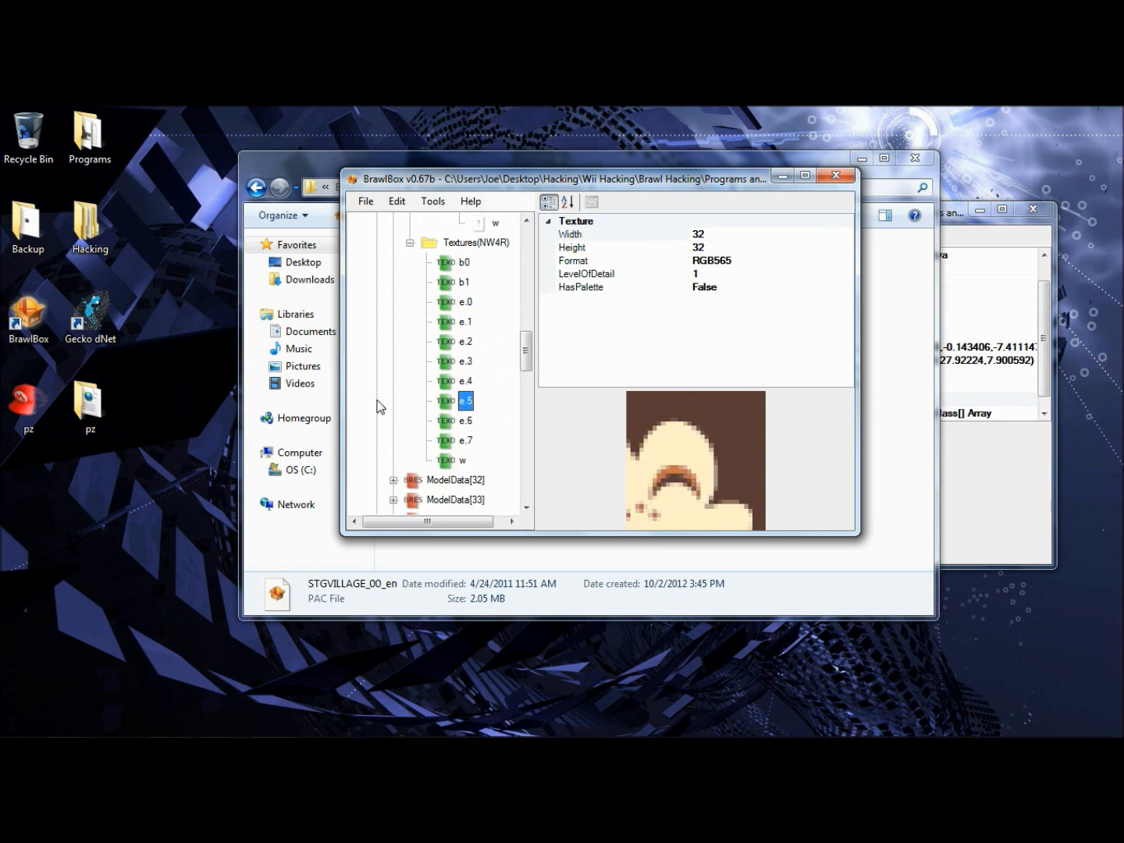
{"action": "key", "text": "Up"}
{"action": "key", "text": "Up"}
{"action": "key", "text": "Up"}
{"action": "key", "text": "Up"}
{"action": "key", "text": "Up"}
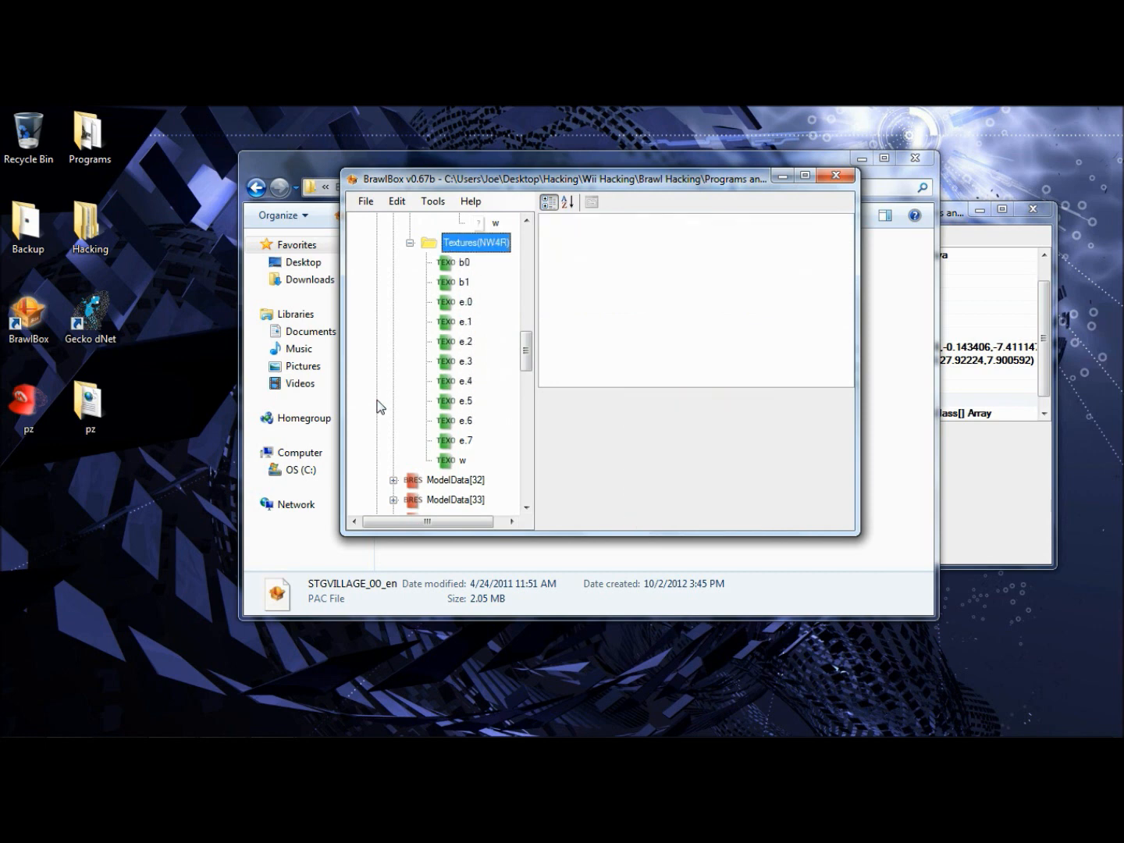
{"action": "key", "text": "Down"}
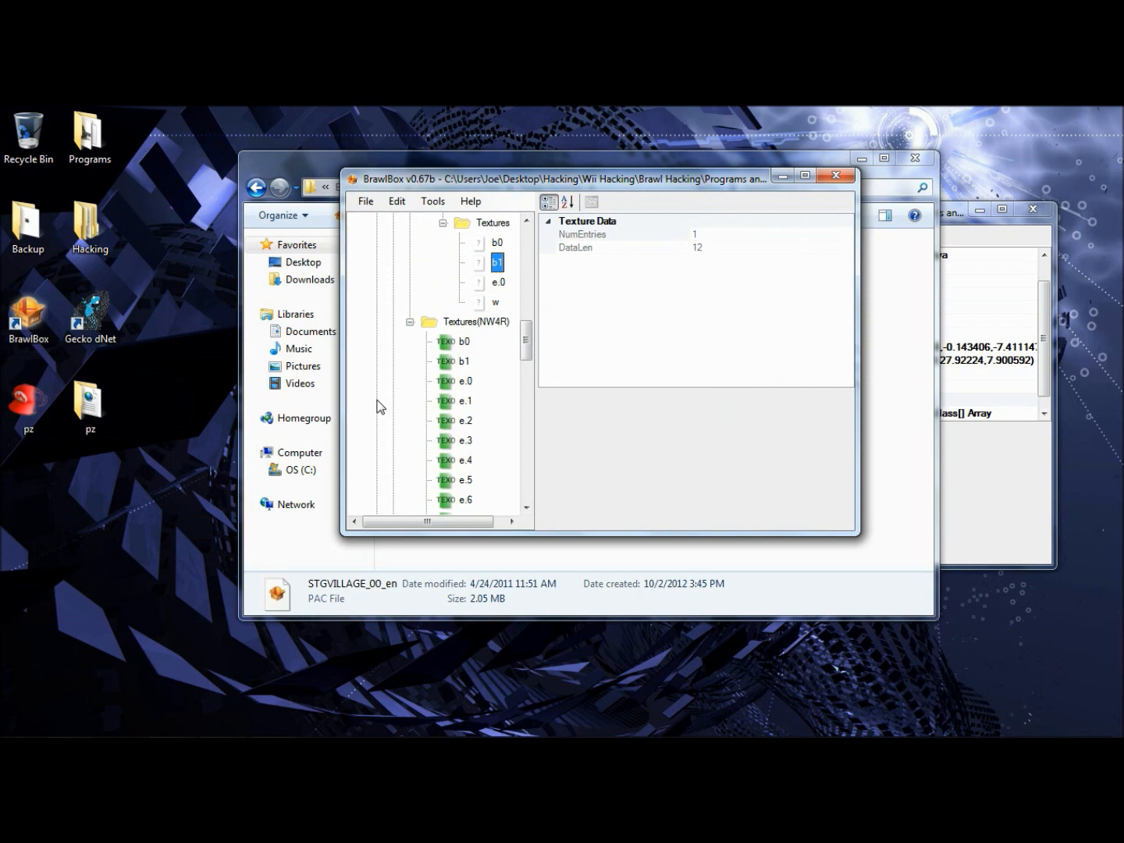
{"action": "key", "text": "Up"}
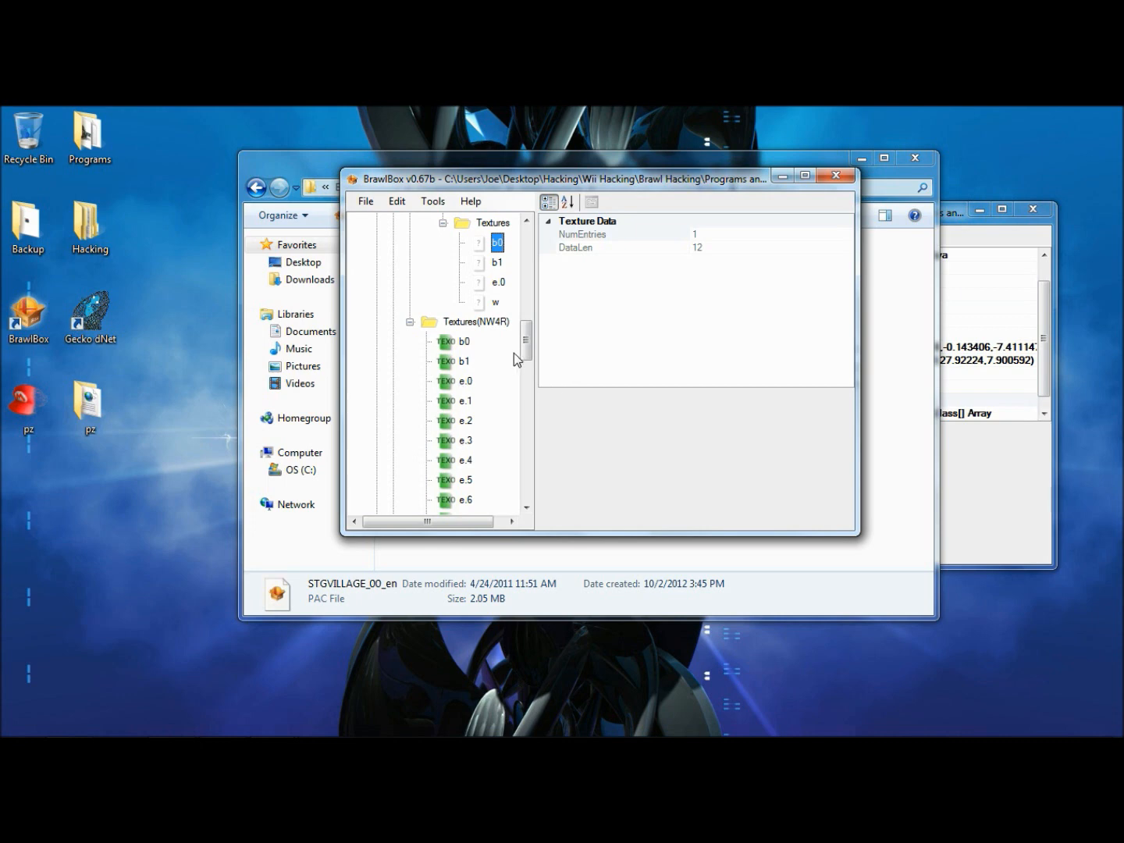
Step: Export the b0 texture from Textures(NW4R) to the Stage Hacking folder as an image under its own name
{"action": "mouse_move", "coordinate": [526, 358]}
{"action": "left_mouse_down"}
{"action": "mouse_move", "coordinate": [527, 373]}
{"action": "mouse_move", "coordinate": [523, 356]}
{"action": "left_mouse_up"}
{"action": "left_click", "coordinate": [465, 340]}
{"action": "right_click", "coordinate": [465, 342]}
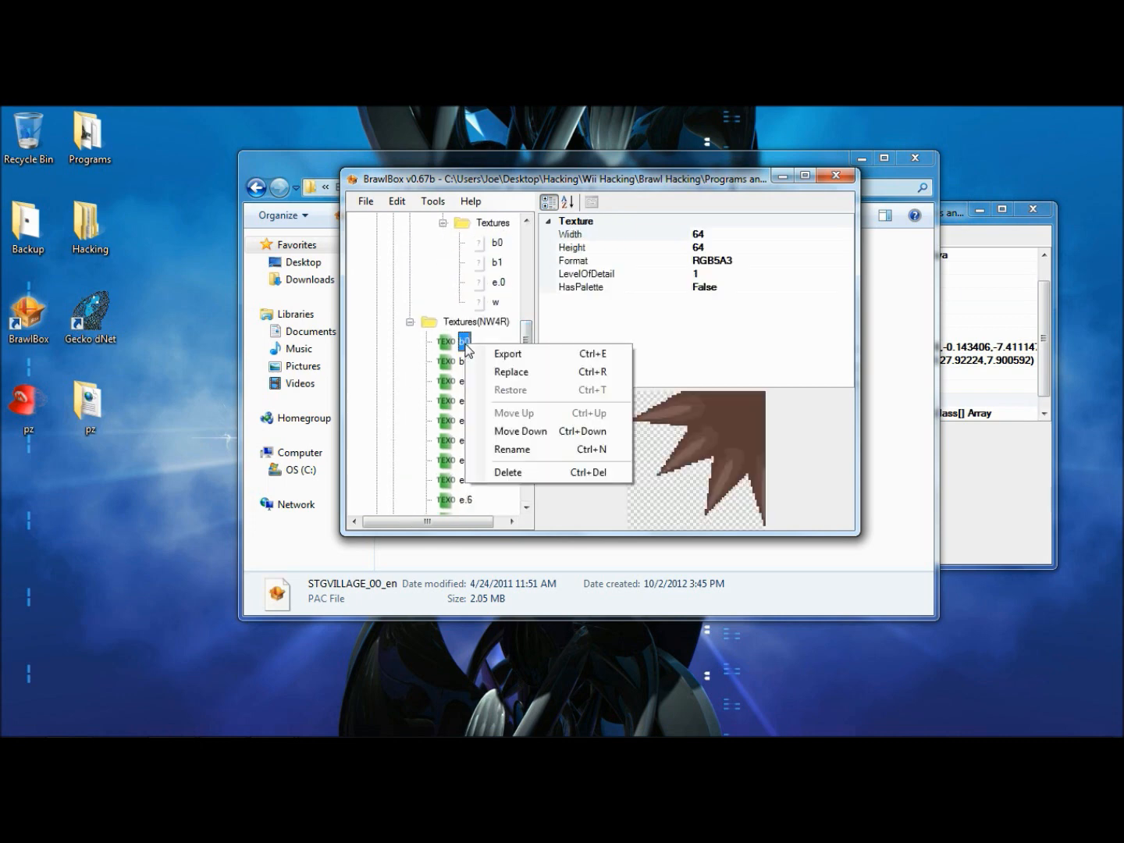
{"action": "left_click", "coordinate": [499, 353]}
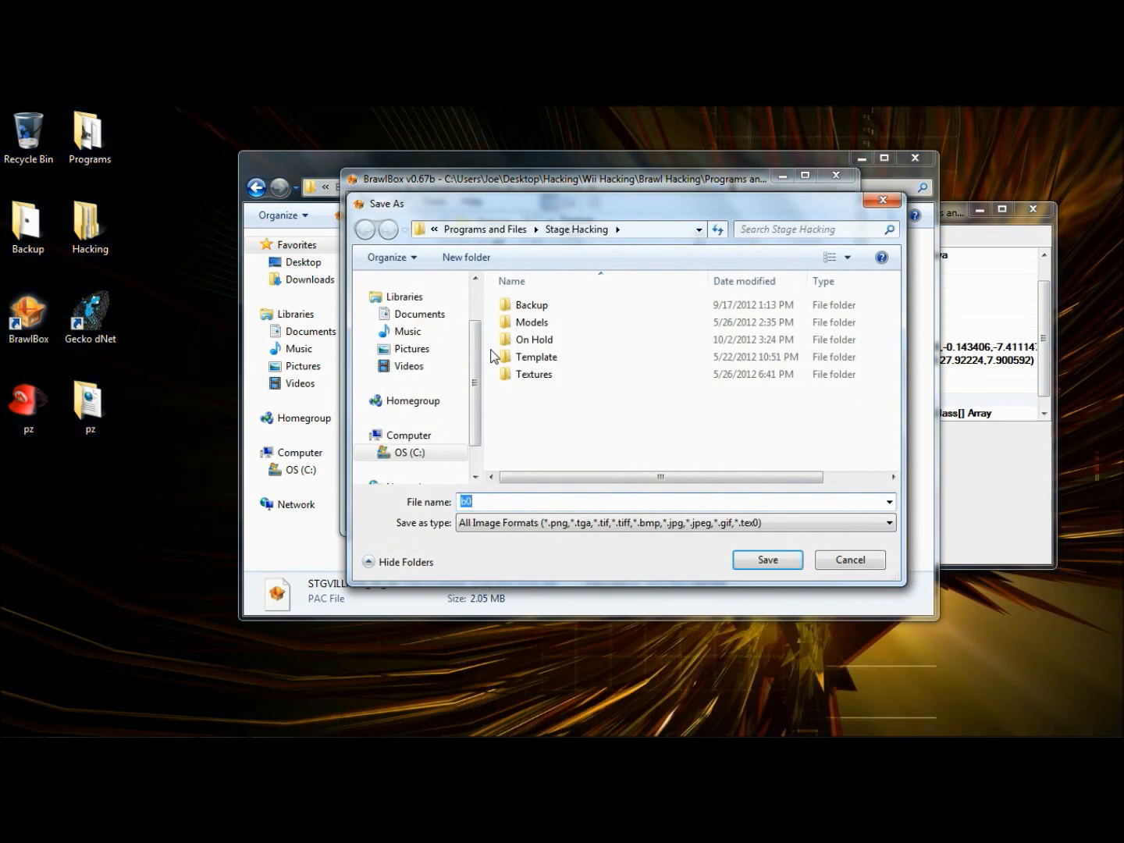
{"action": "left_click", "coordinate": [748, 562]}
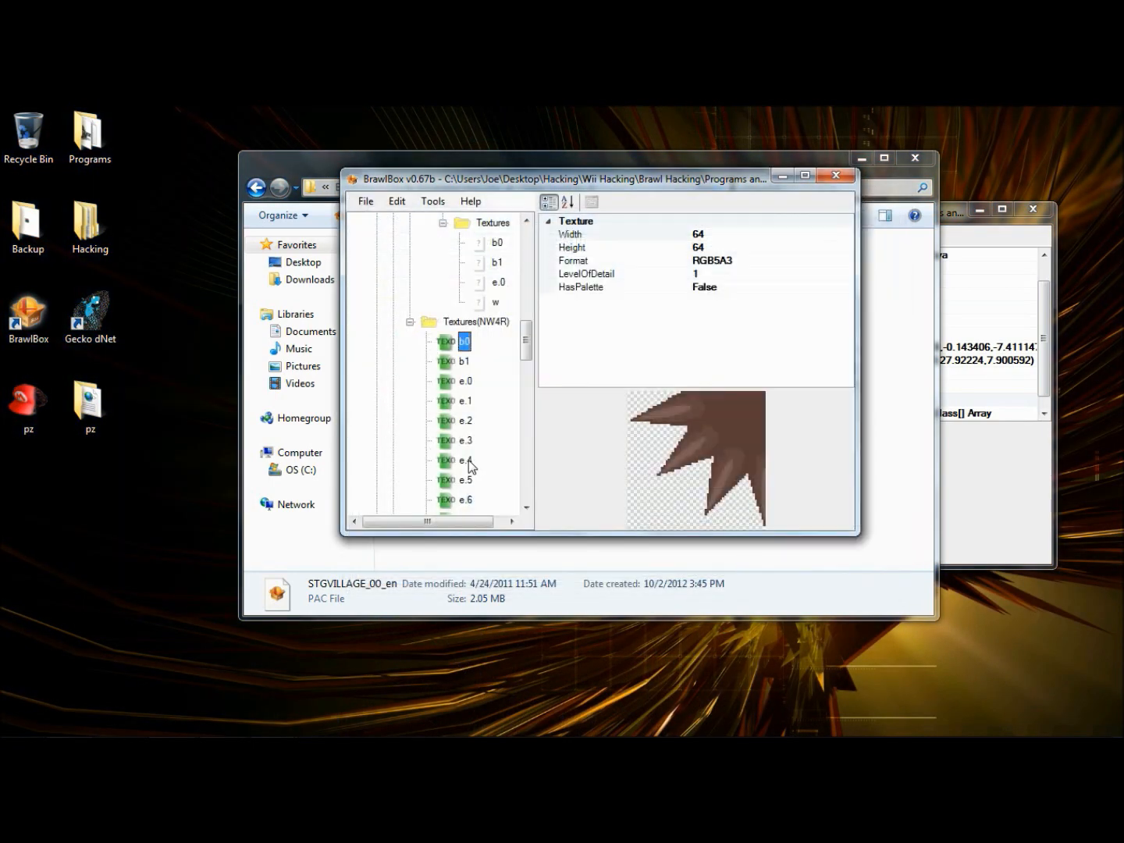
Step: Export the b1 and e.0 textures to the Stage Hacking folder, keeping their own names
{"action": "key", "text": "Down"}
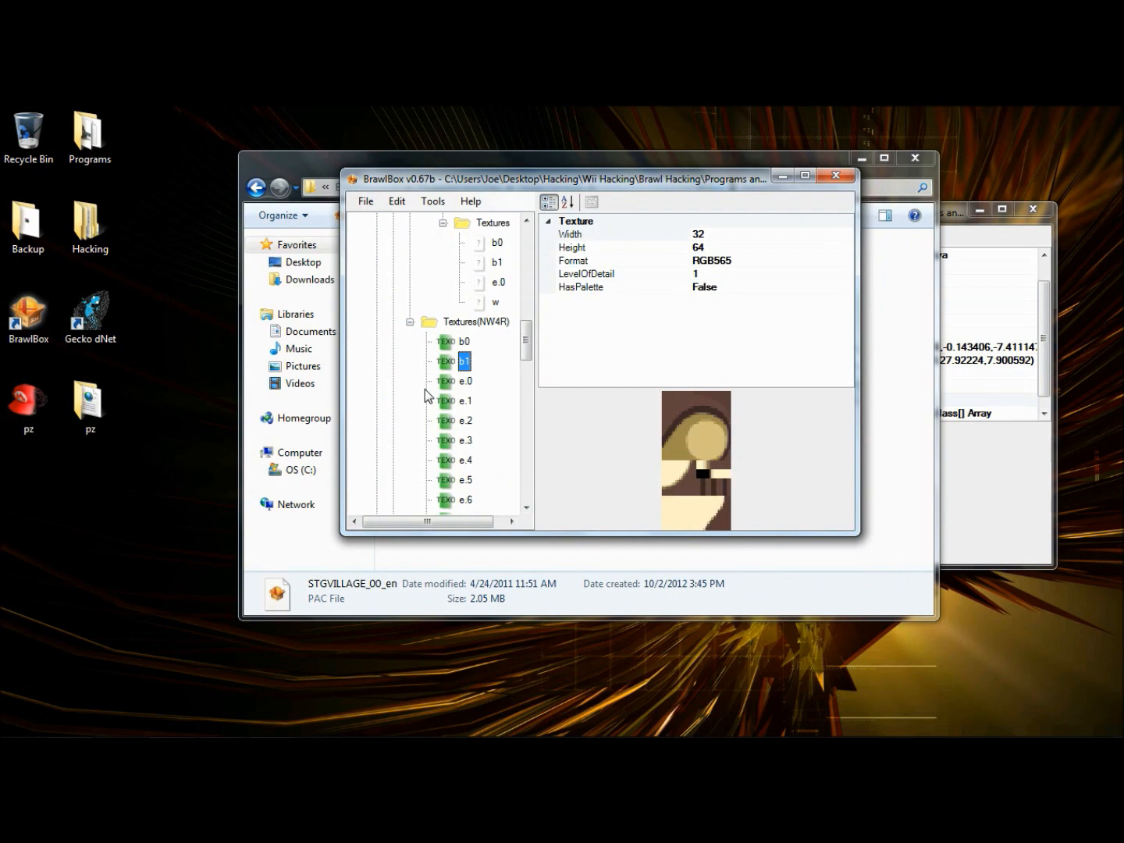
{"action": "key", "text": "ctrl+e"}
{"action": "key", "text": "Return"}
{"action": "key", "text": "Down"}
{"action": "key", "text": "ctrl+e"}
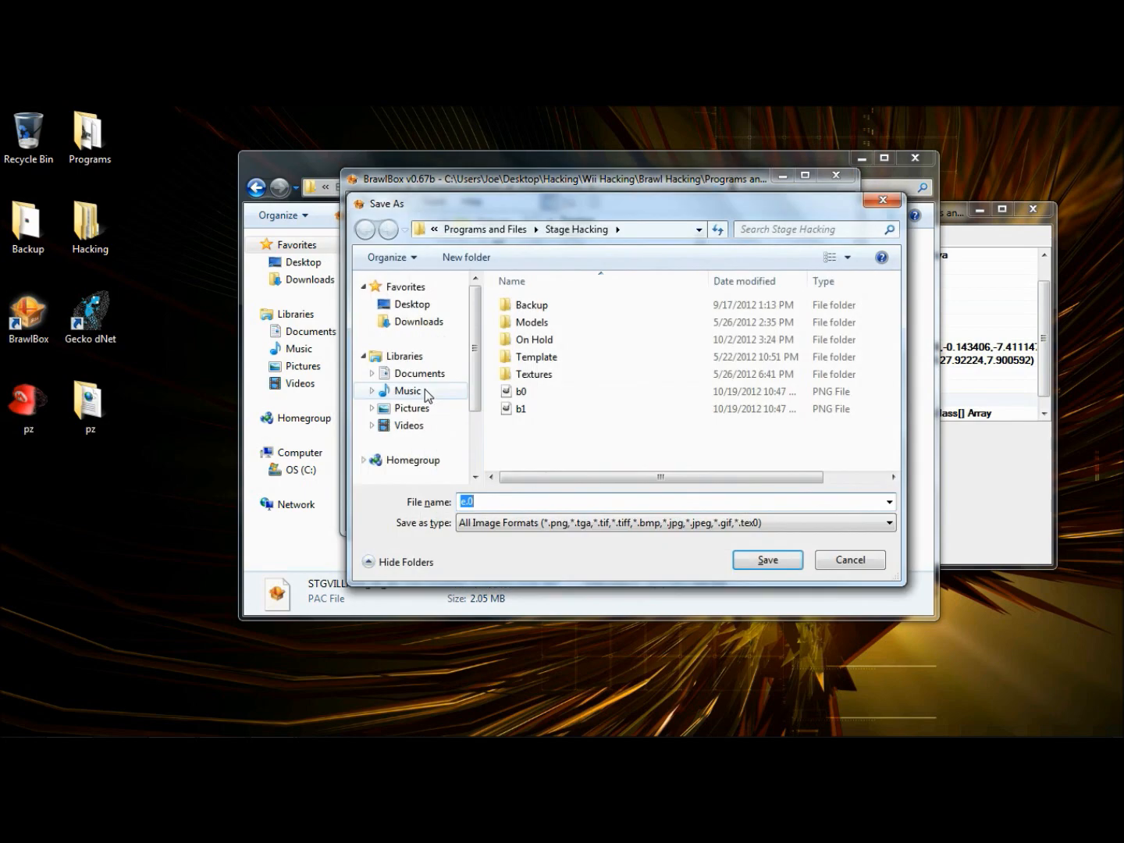
{"action": "key", "text": "Return"}
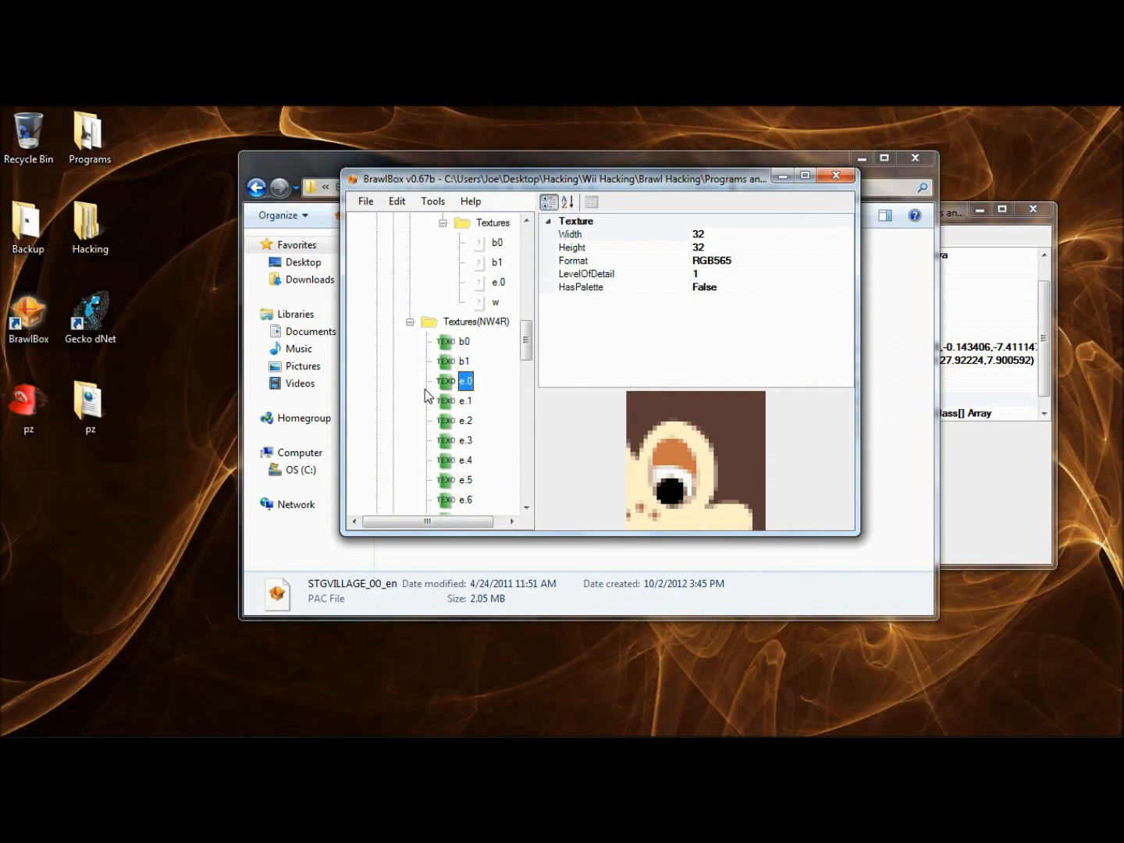
Step: Export the w texture at the end of the Textures(NW4R) folder to the Stage Hacking folder under its own name
{"action": "key", "text": "Down"}
{"action": "key", "text": "Down"}
{"action": "key", "text": "Down"}
{"action": "key", "text": "Down"}
{"action": "key", "text": "Down"}
{"action": "key", "text": "Down"}
{"action": "key", "text": "Down"}
{"action": "key", "text": "Down"}
{"action": "key", "text": "Down"}
{"action": "key", "text": "Up"}
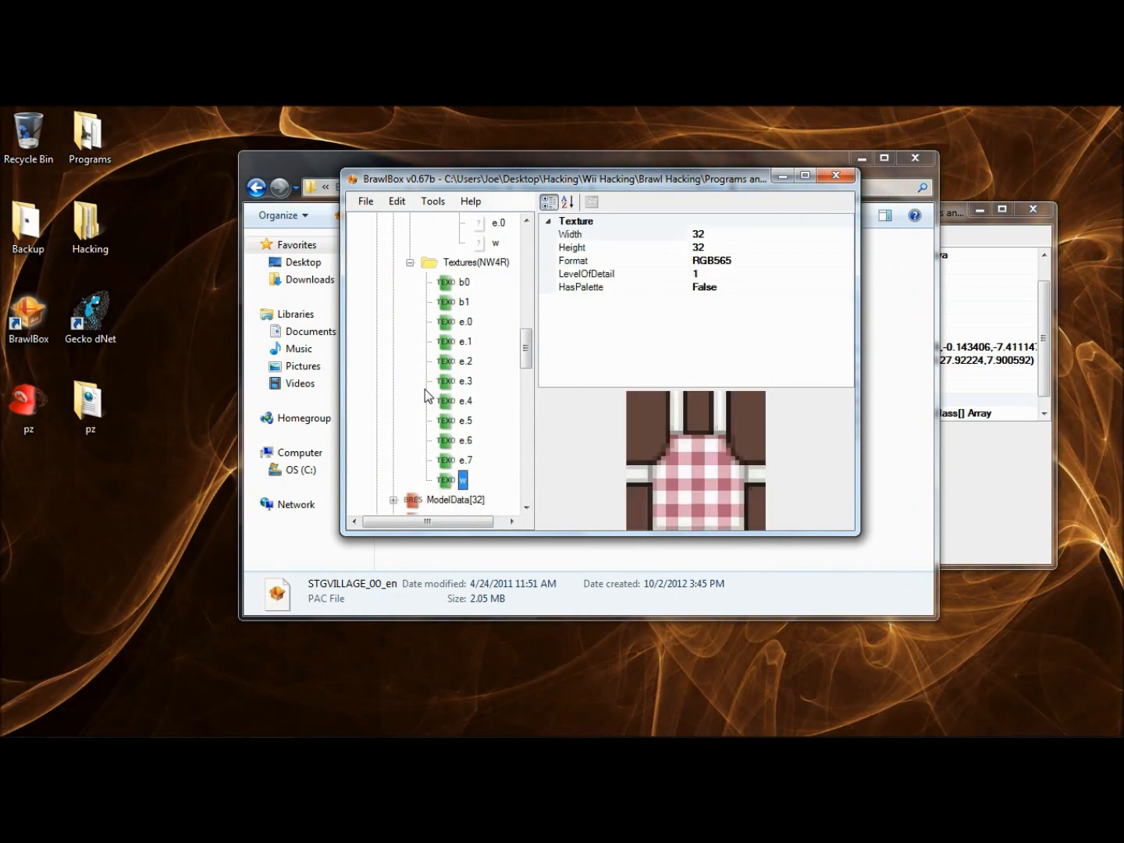
{"action": "key", "text": "ctrl+e"}
{"action": "key", "text": "Return"}
Step: Check the exported files in the Stage Hacking folder, and switch to the BrawlBox window containing the STGICE stage
{"action": "left_click", "coordinate": [516, 551]}
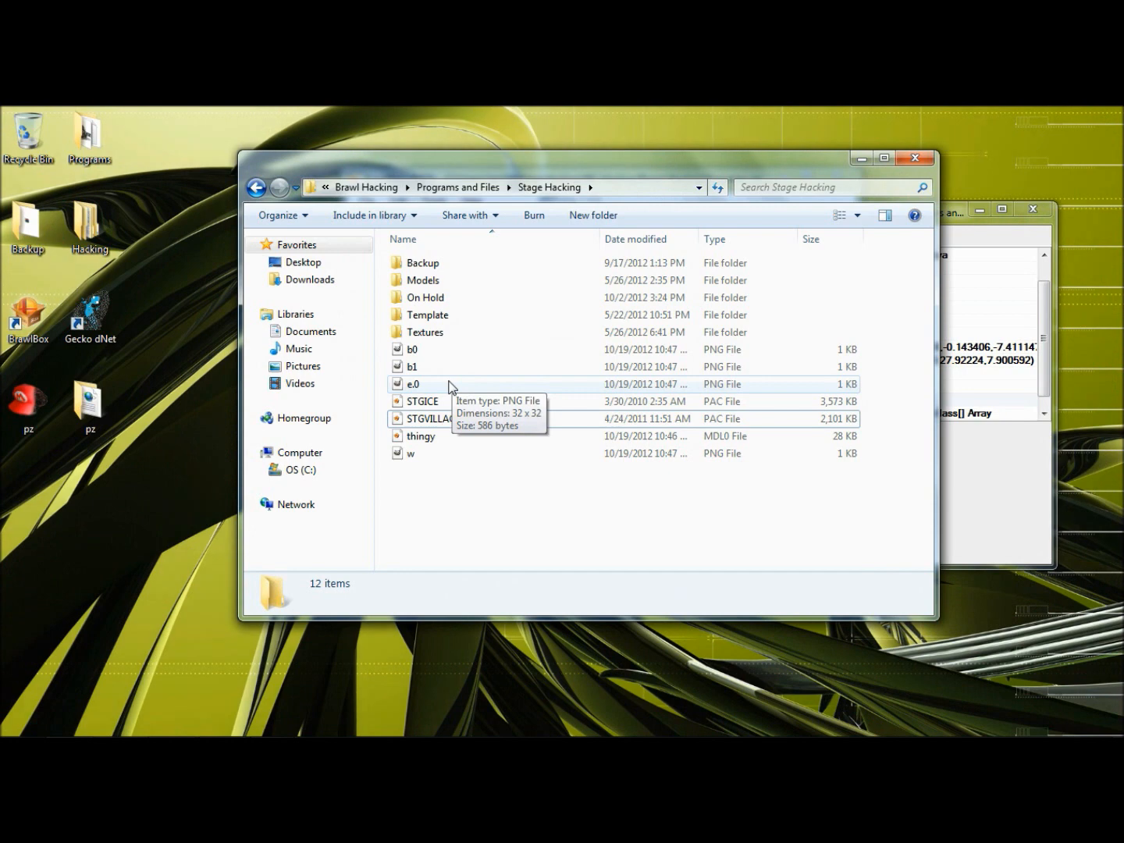
{"action": "left_click", "coordinate": [954, 212]}
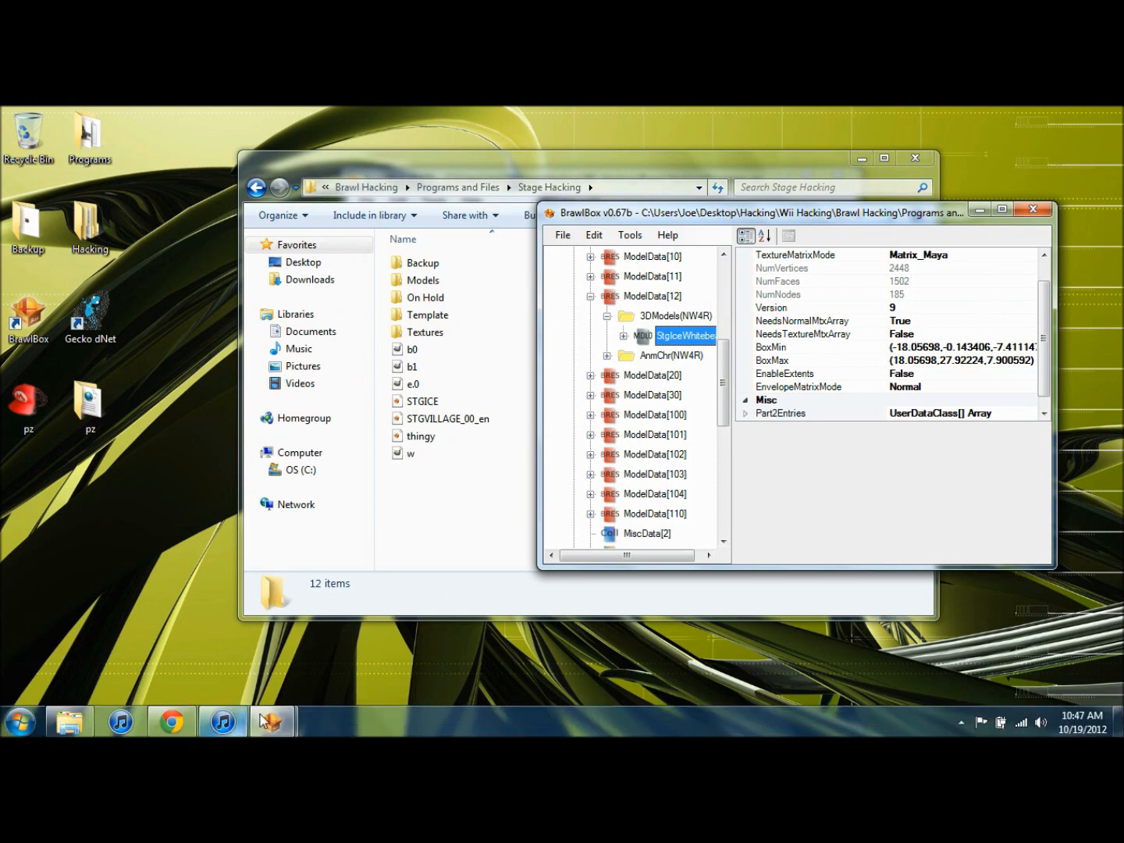
Step: In the STGVILLAGE_00_en window, compare the model's Textures entries b0, b1, e.0 and w with the Textures(NW4R) files
{"action": "mouse_move", "coordinate": [270, 722]}
{"action": "left_click", "coordinate": [363, 635]}
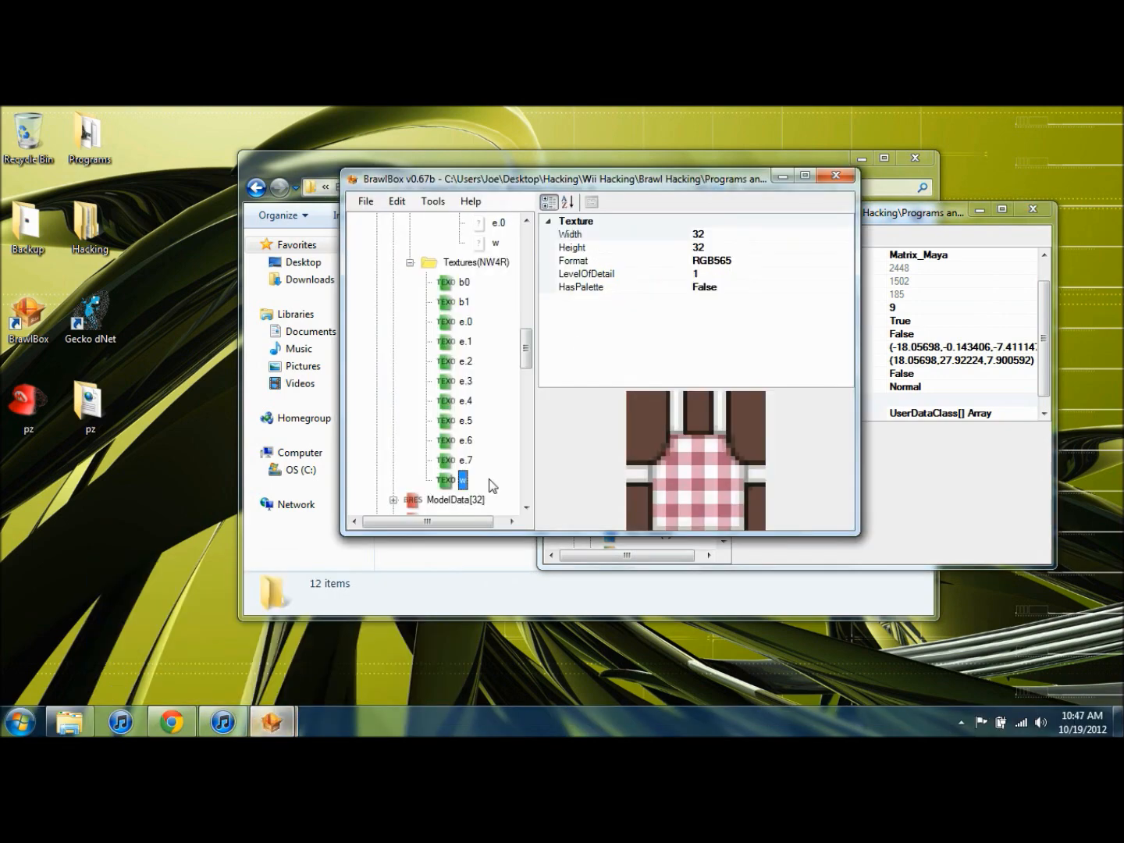
{"action": "left_click", "coordinate": [454, 283]}
{"action": "left_click", "coordinate": [453, 305]}
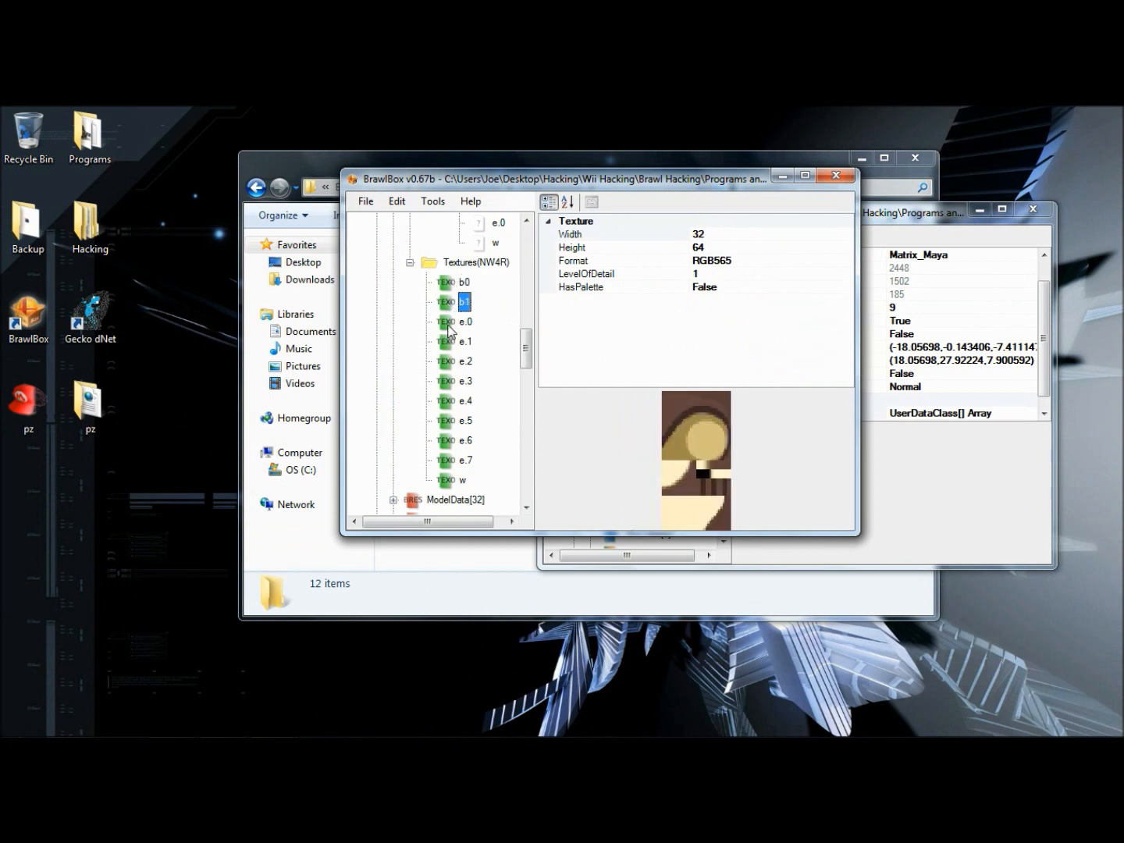
{"action": "scroll", "coordinate": [529, 348], "scroll_direction": "up", "scroll_amount": 2}
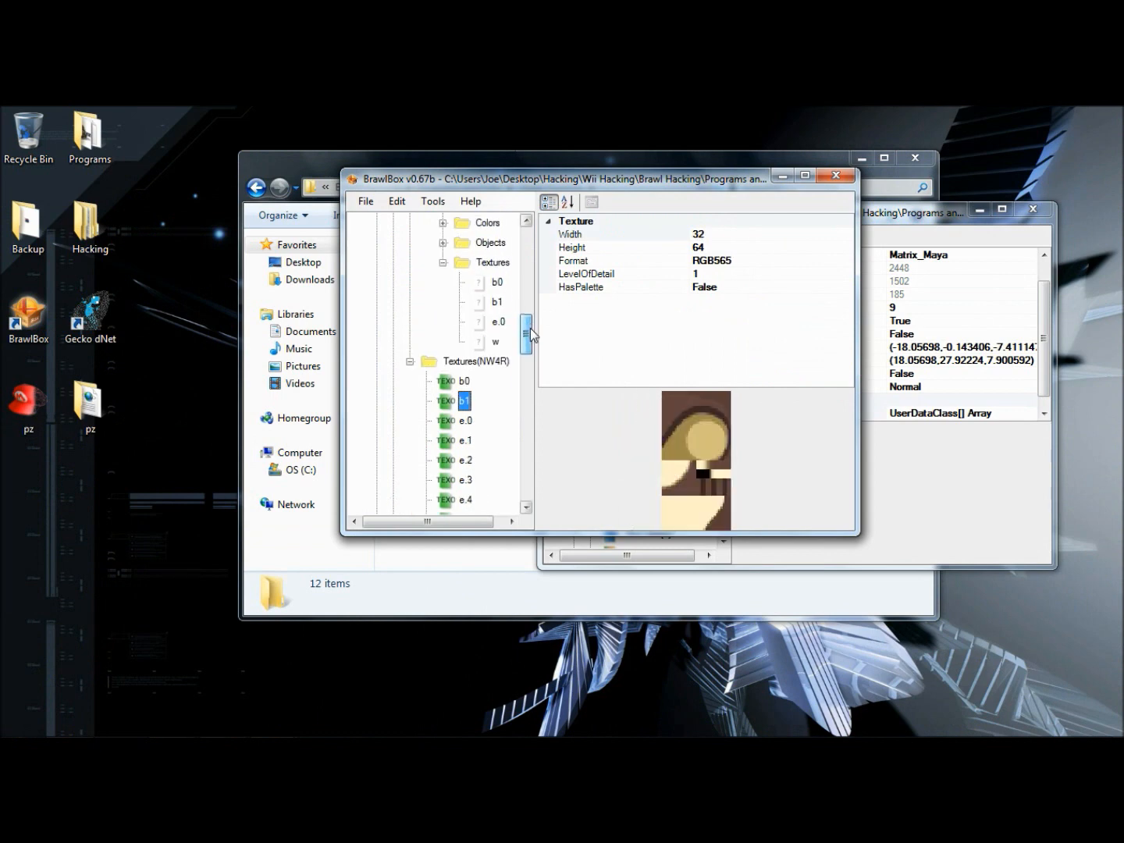
{"action": "left_click", "coordinate": [496, 283]}
{"action": "left_click", "coordinate": [491, 300]}
{"action": "left_click", "coordinate": [490, 319]}
{"action": "left_click", "coordinate": [487, 342]}
Step: Collapse the StgVillageAsami00 model, the Textures(NW4R) folder and the whole ModelData[31] branch
{"action": "key", "text": "Left"}
{"action": "key", "text": "Left"}
{"action": "key", "text": "Left"}
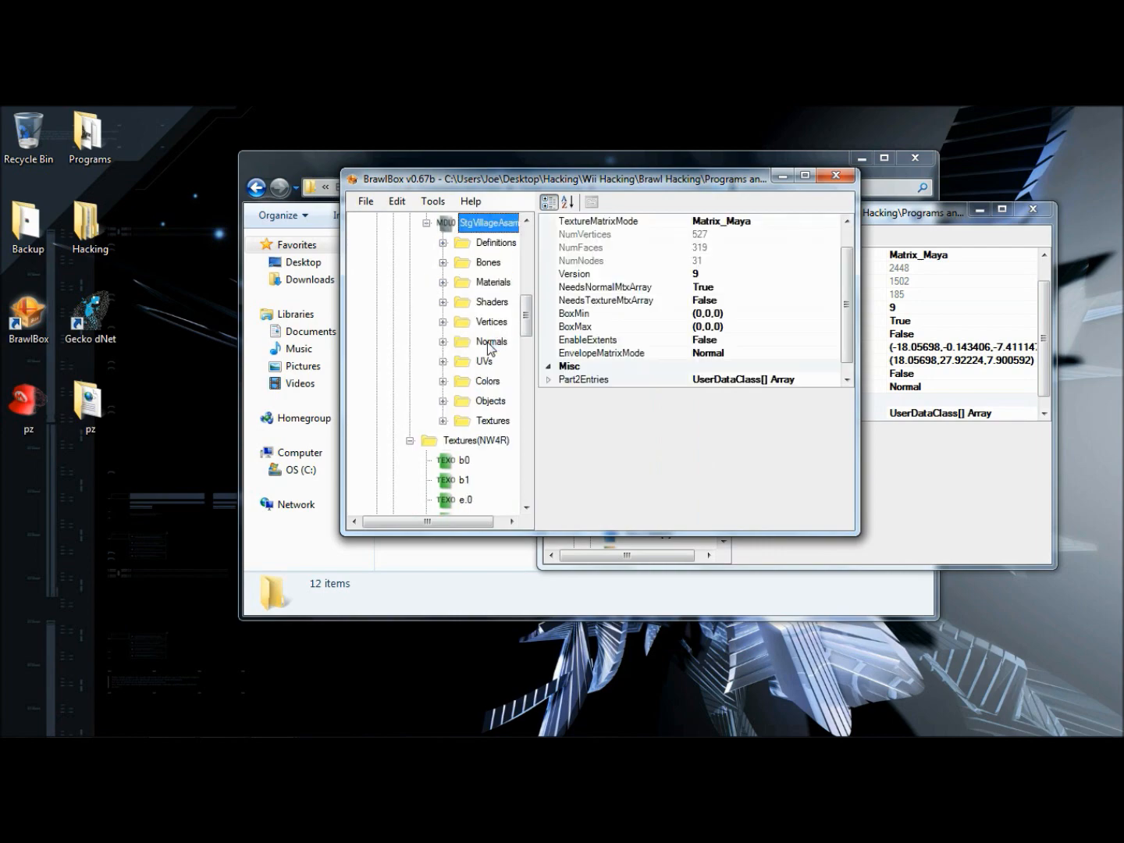
{"action": "key", "text": "Left"}
{"action": "key", "text": "Down"}
{"action": "key", "text": "Down"}
{"action": "key", "text": "Left"}
{"action": "key", "text": "Left"}
{"action": "key", "text": "Left"}
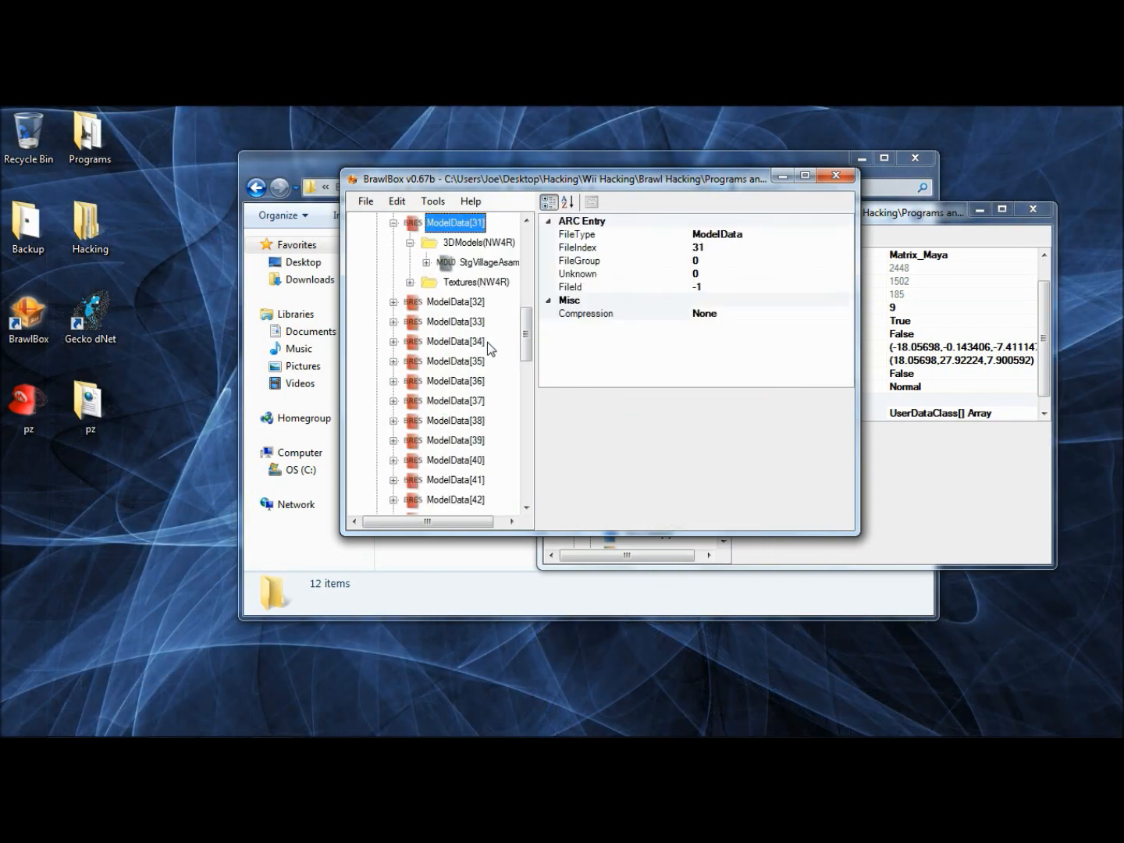
{"action": "key", "text": "Down"}
{"action": "key", "text": "Down"}
{"action": "key", "text": "Left"}
{"action": "key", "text": "Left"}
{"action": "key", "text": "Left"}
{"action": "key", "text": "Left"}
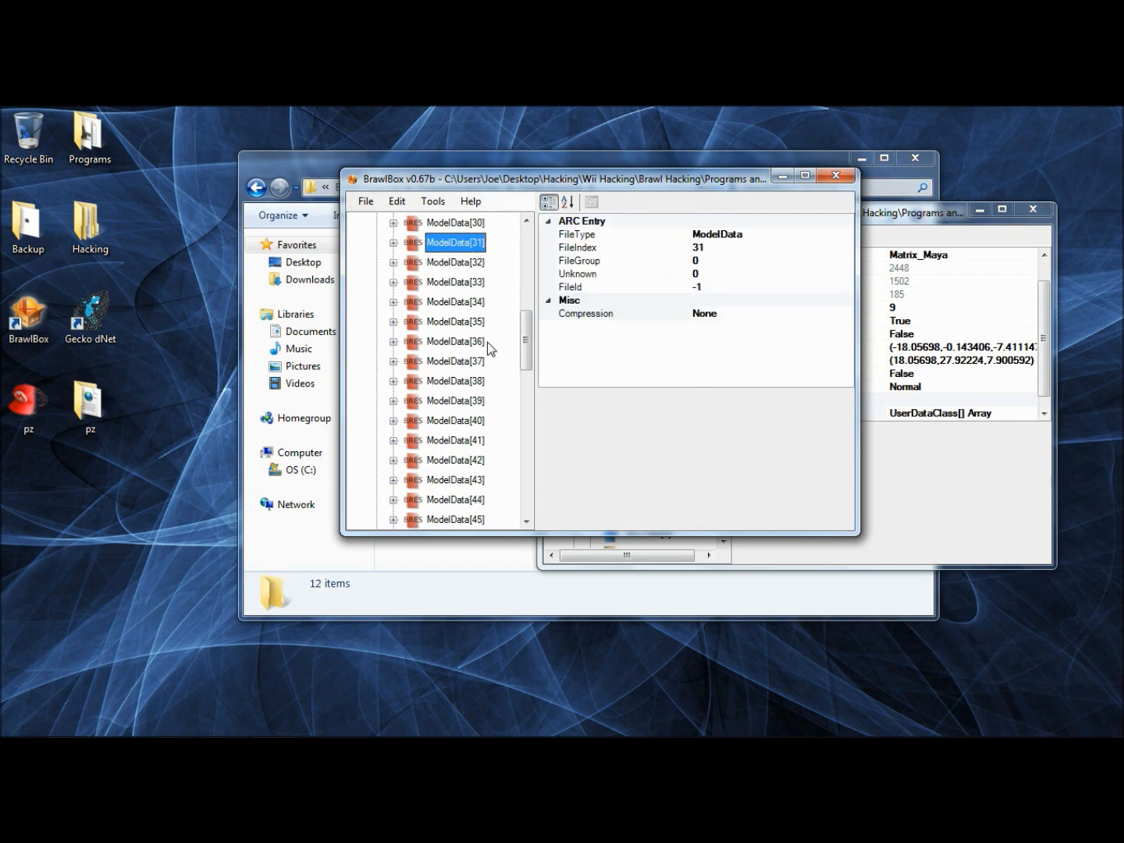
Step: Close the STGVILLAGE_00_en file and clear its emptied window and the Stage Hacking folder window off the desktop
{"action": "left_click", "coordinate": [365, 201]}
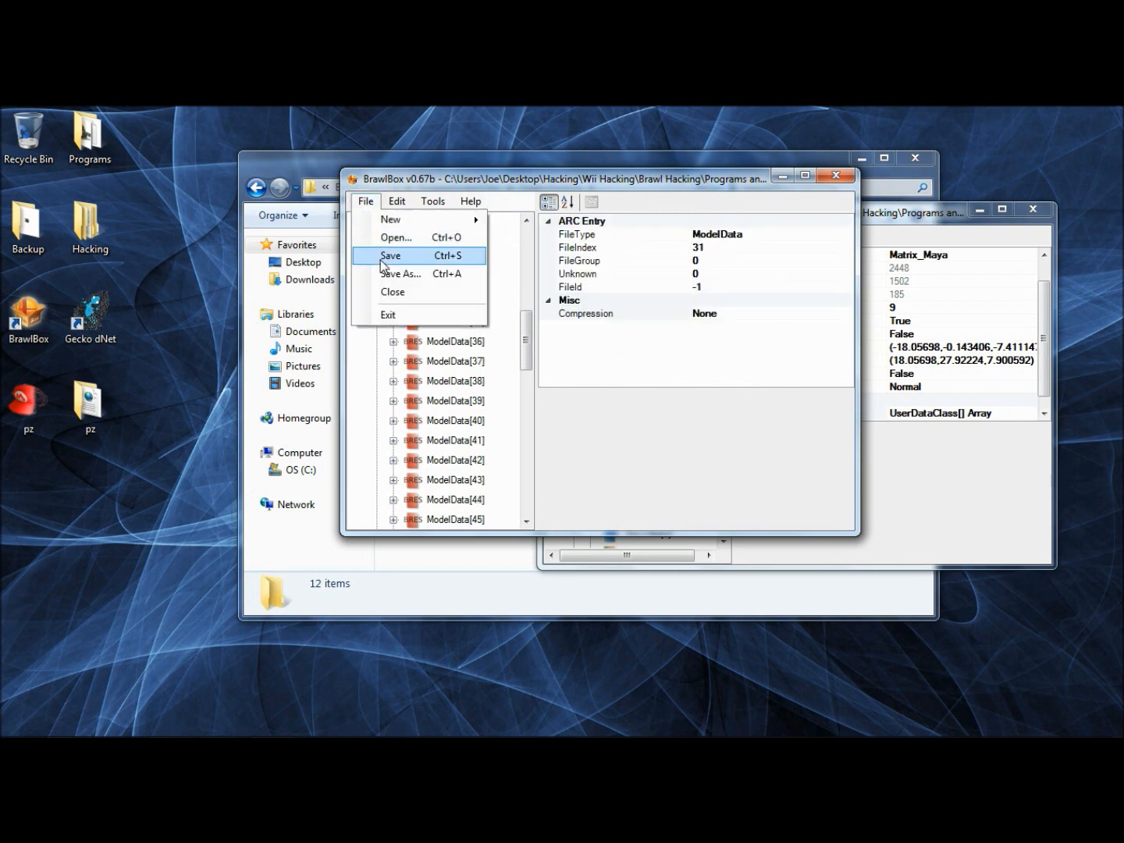
{"action": "left_click", "coordinate": [390, 288]}
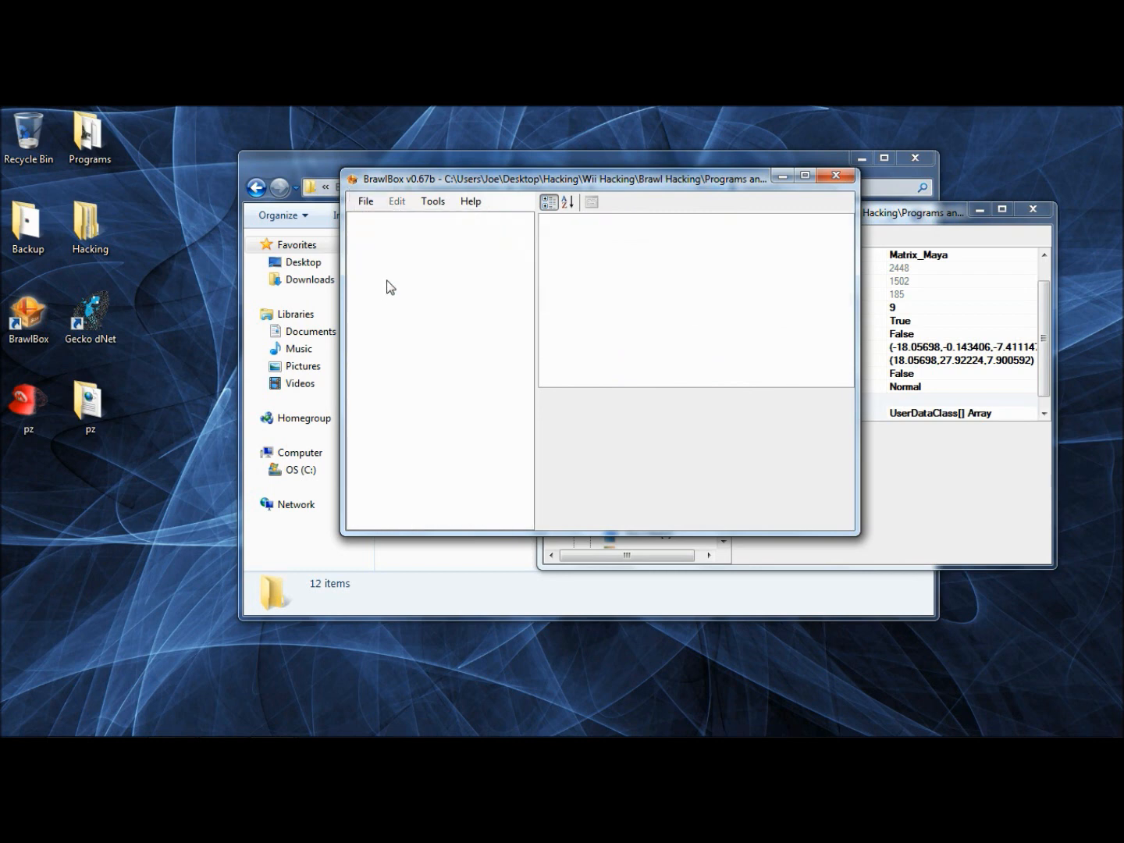
{"action": "left_click", "coordinate": [782, 175]}
{"action": "left_click", "coordinate": [909, 159]}
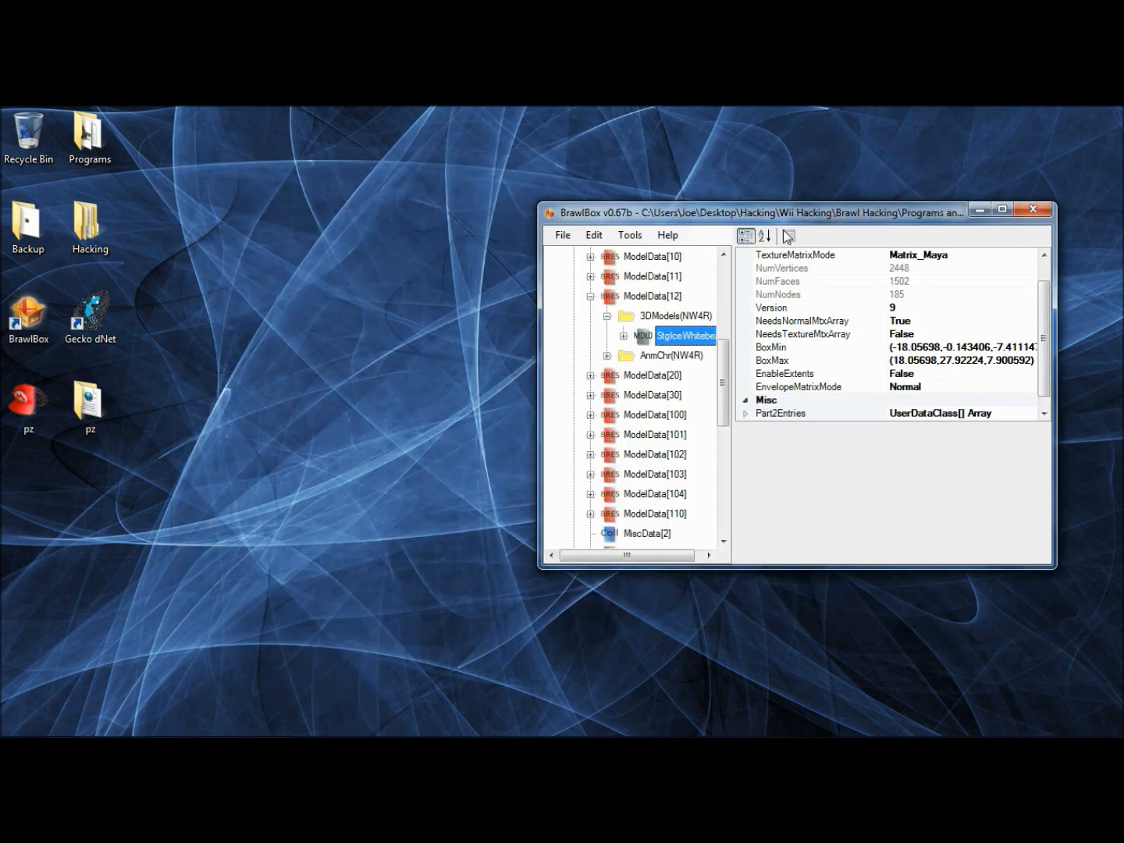
Step: Add a new BRResource Pack to ARC 2 of the STGICE stage
{"action": "left_click_drag", "start_coordinate": [787, 221], "coordinate": [575, 238]}
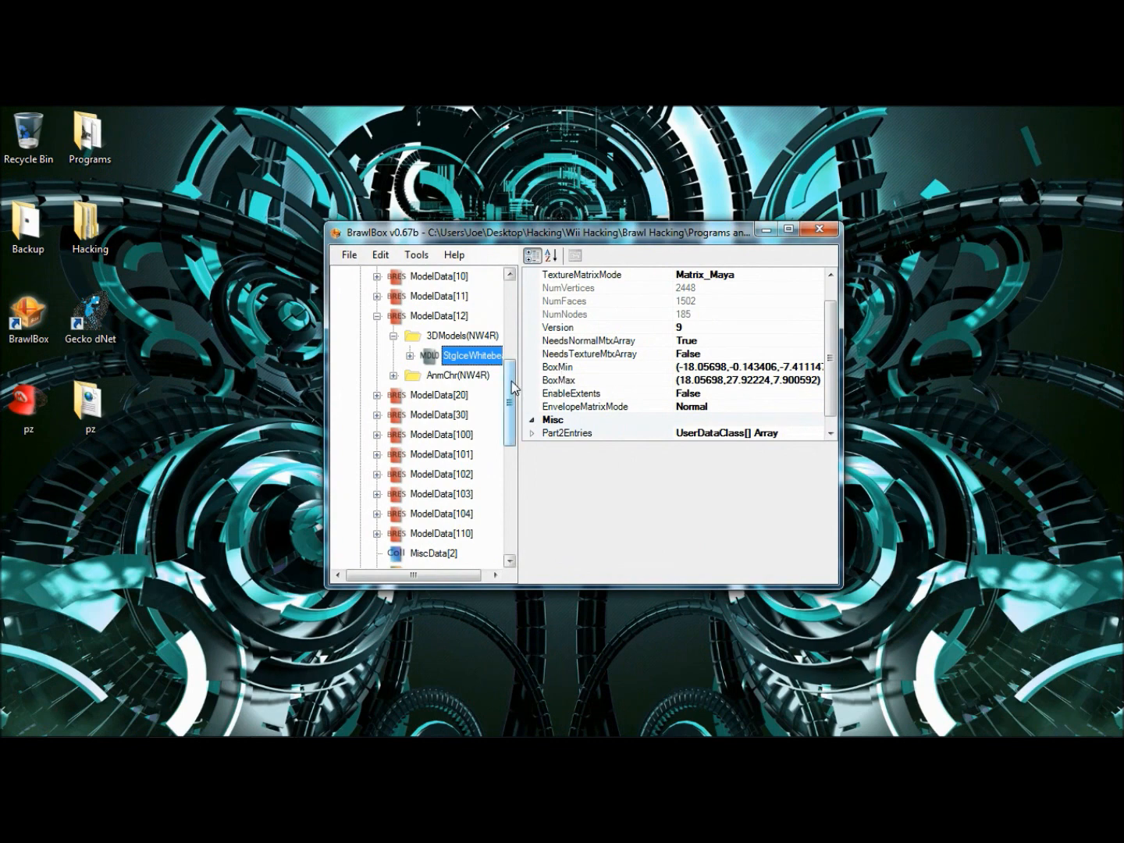
{"action": "left_click_drag", "start_coordinate": [511, 382], "coordinate": [445, 304]}
{"action": "left_click", "coordinate": [386, 320]}
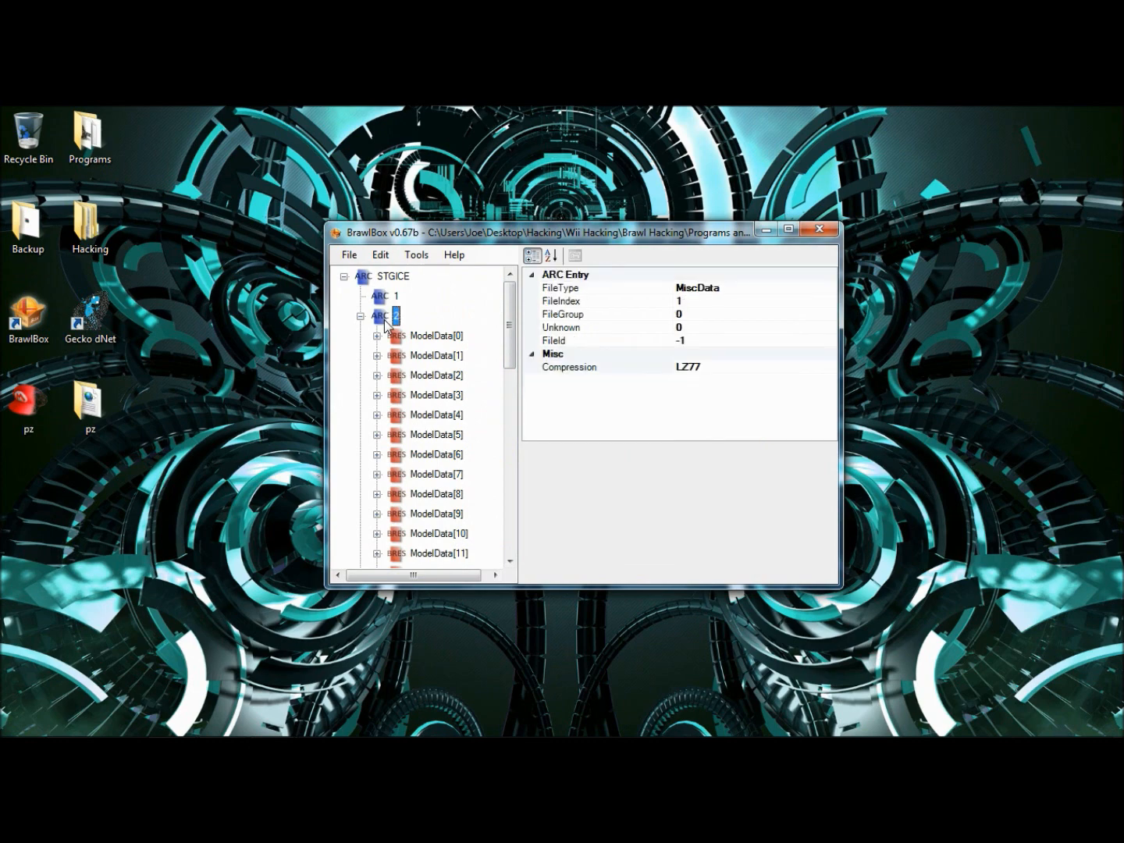
{"action": "right_click", "coordinate": [386, 322]}
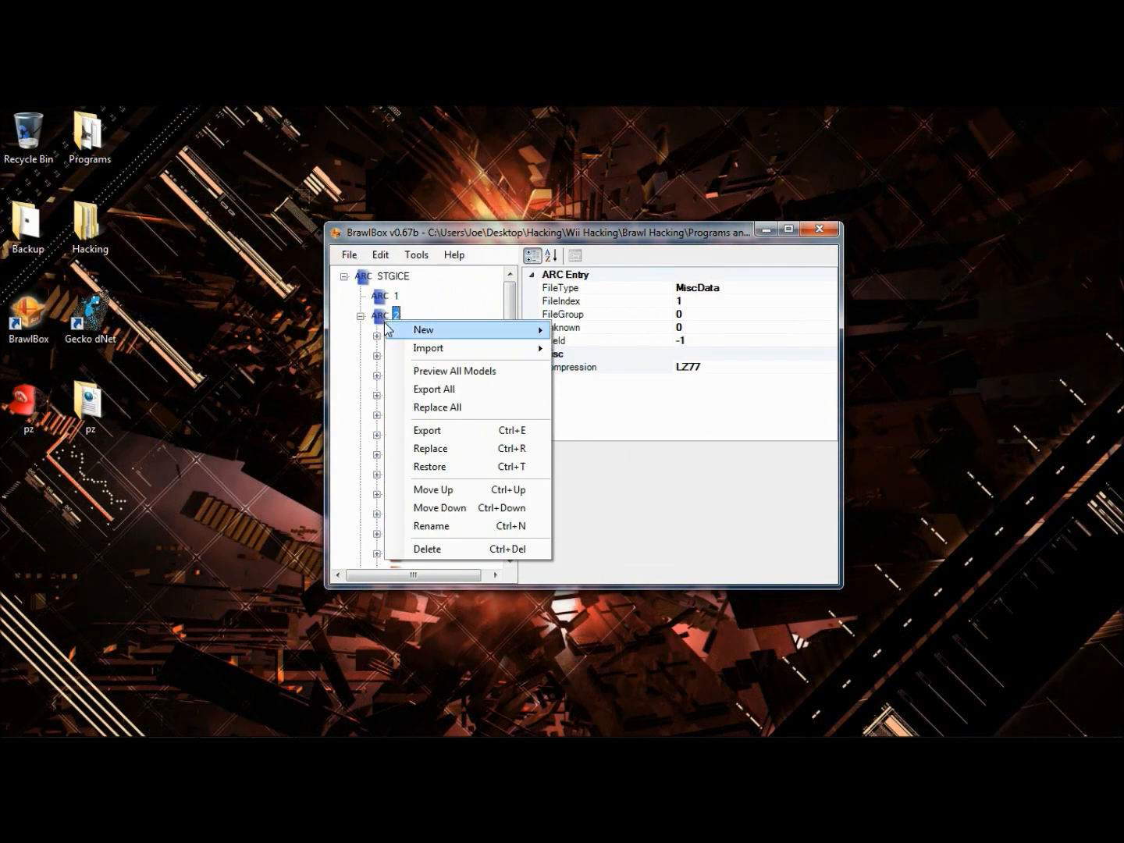
{"action": "mouse_move", "coordinate": [482, 327]}
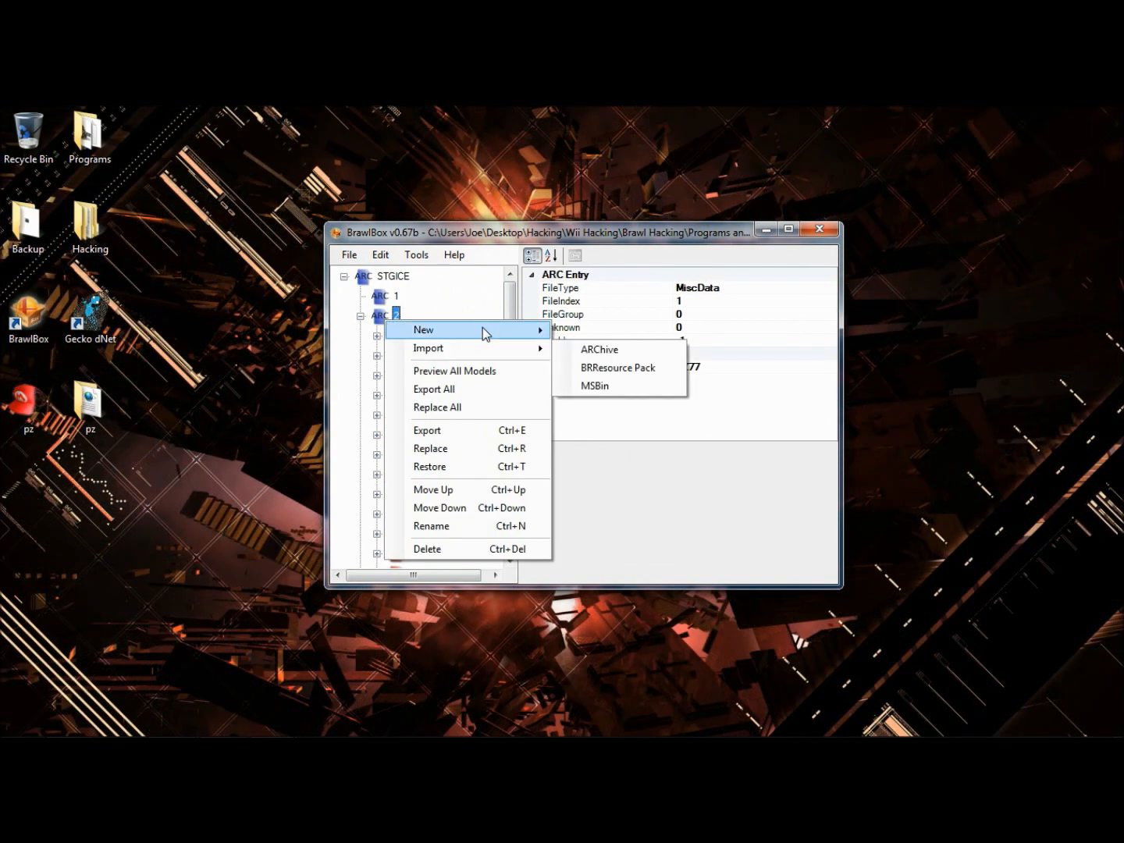
{"action": "left_click", "coordinate": [581, 358]}
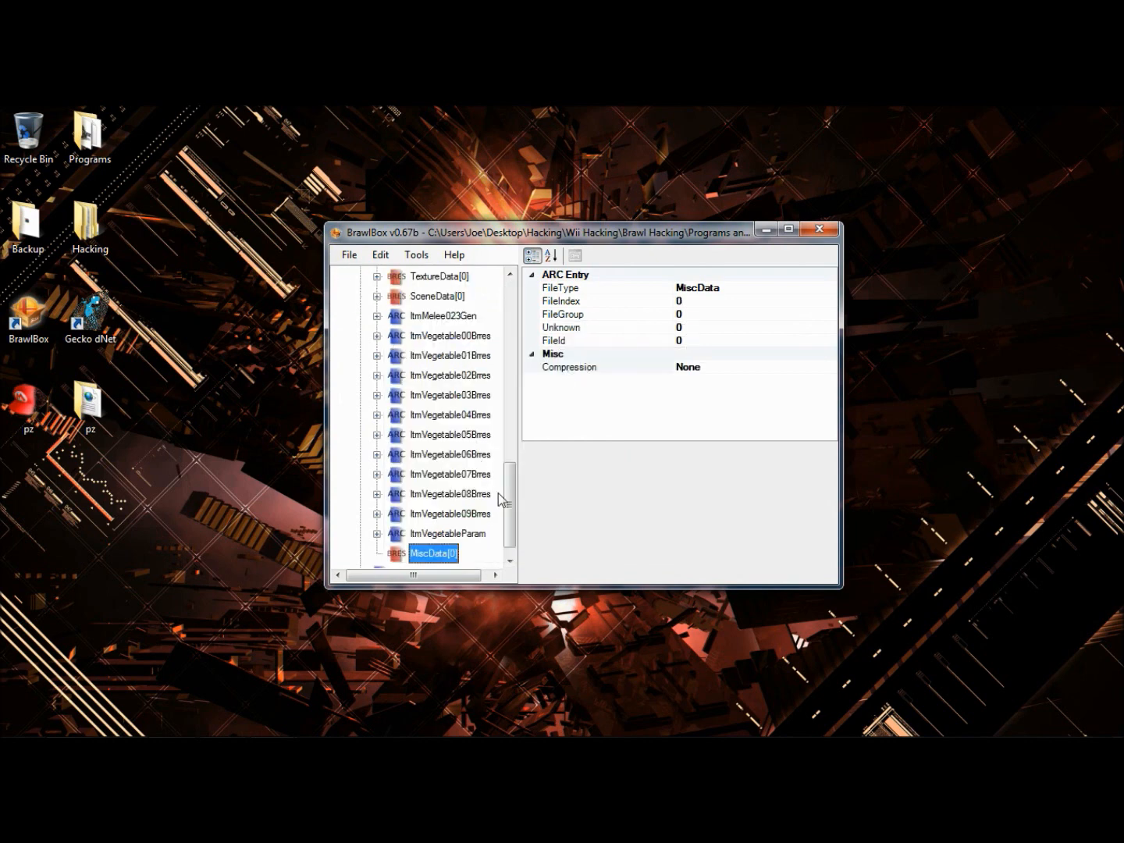
{"action": "left_click_drag", "start_coordinate": [507, 496], "coordinate": [508, 502]}
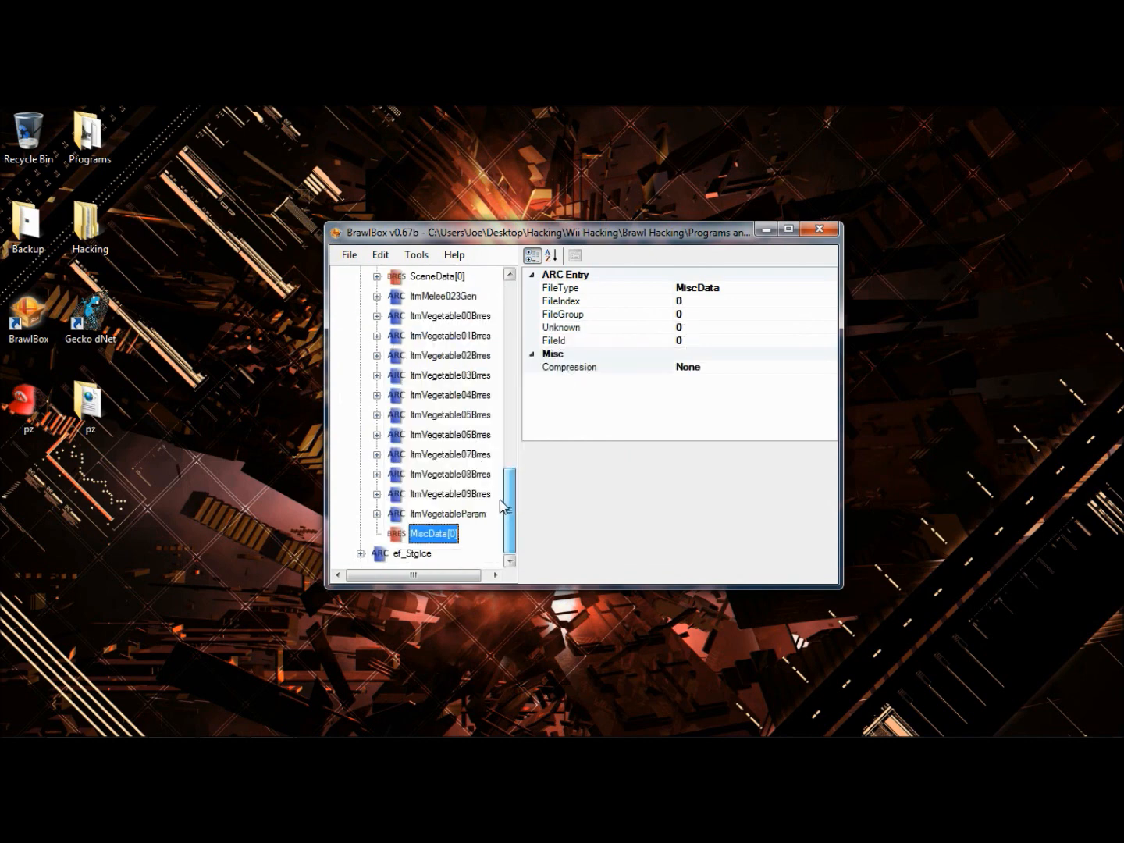
Step: Import the exported model file thingy from the Stage Hacking folder into the new resource pack
{"action": "right_click", "coordinate": [435, 540]}
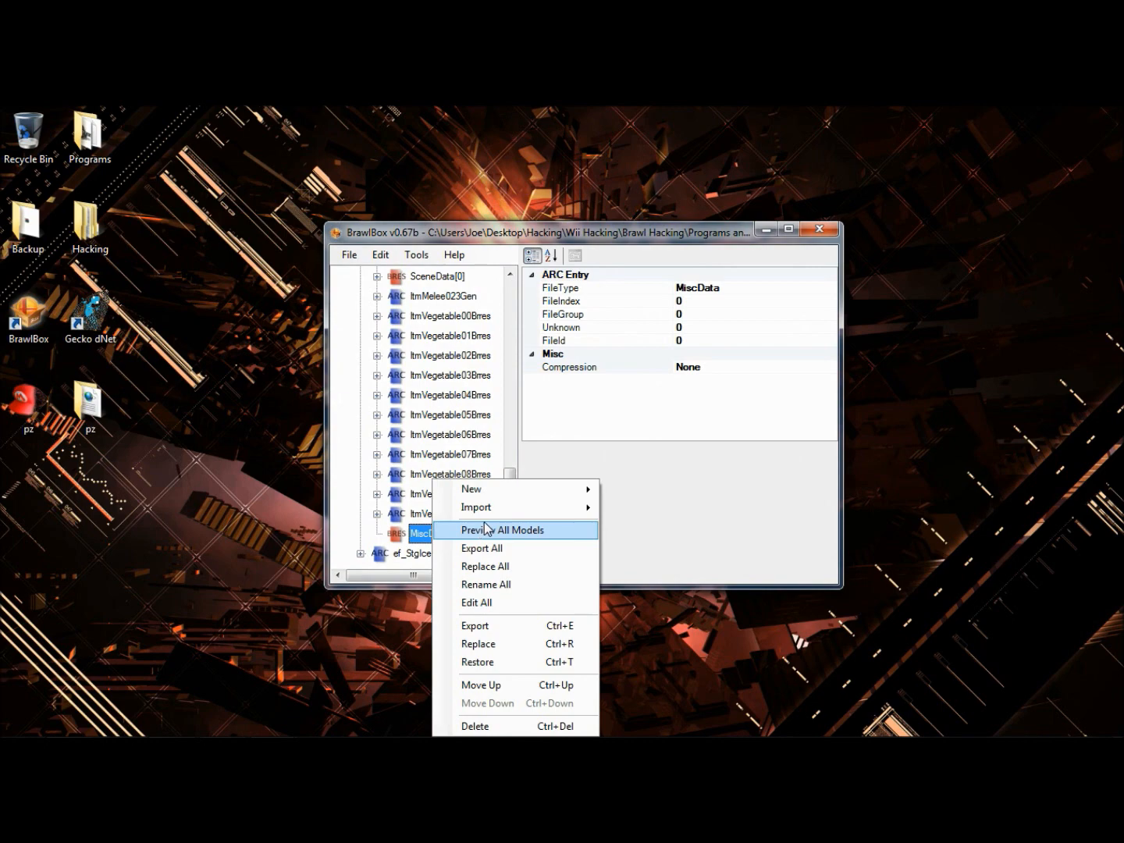
{"action": "mouse_move", "coordinate": [504, 516]}
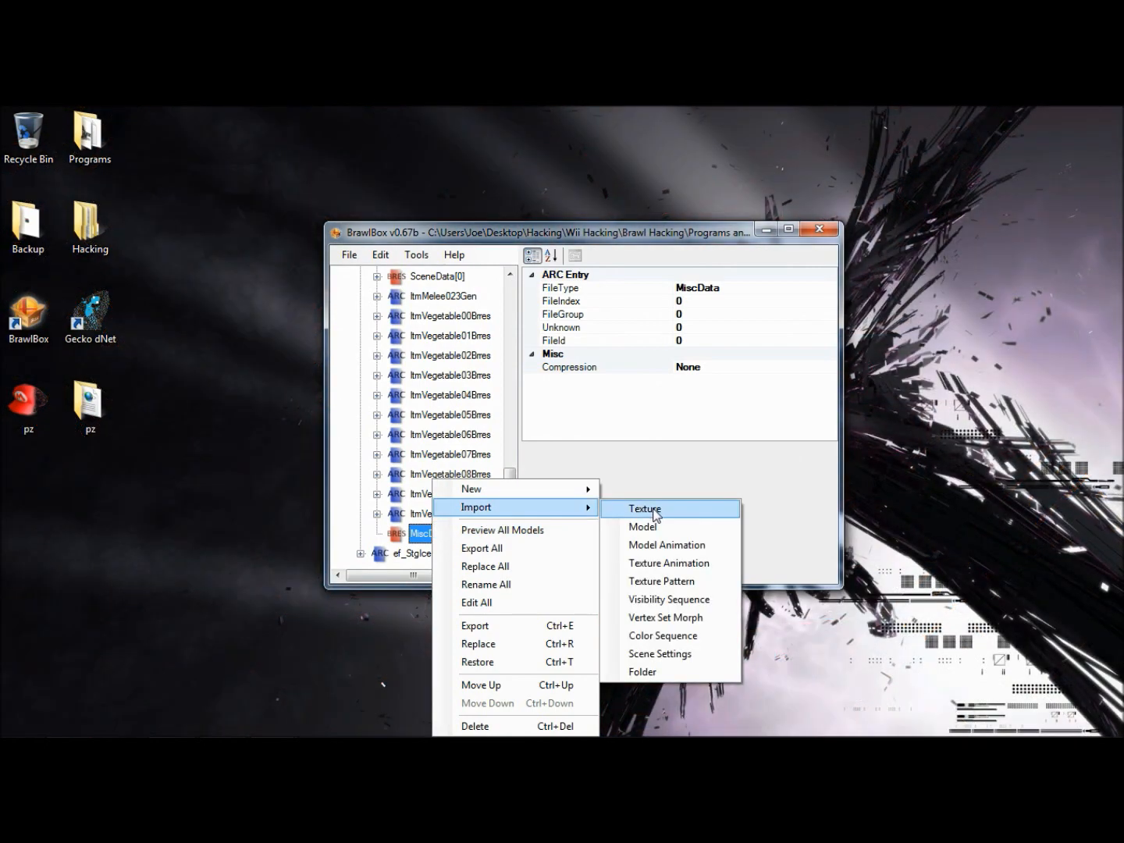
{"action": "left_click", "coordinate": [650, 527]}
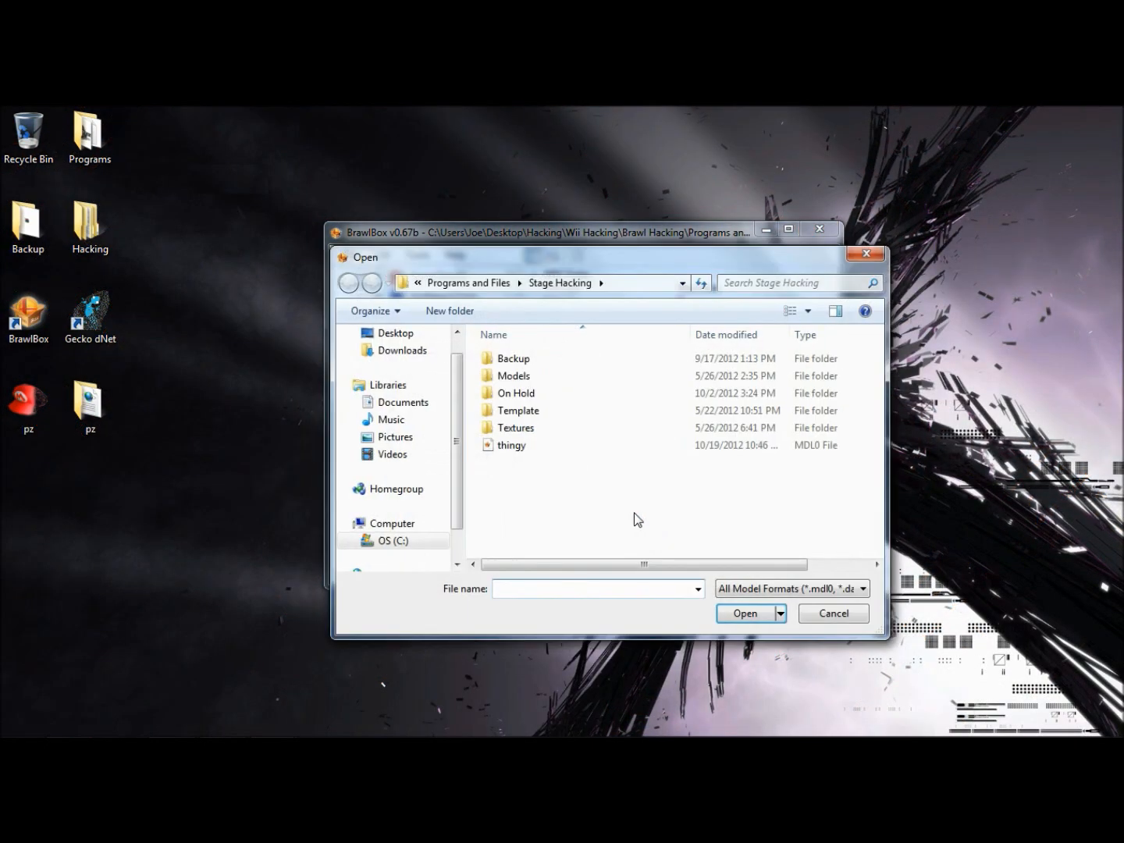
{"action": "left_click", "coordinate": [532, 446]}
{"action": "double_click", "coordinate": [531, 447]}
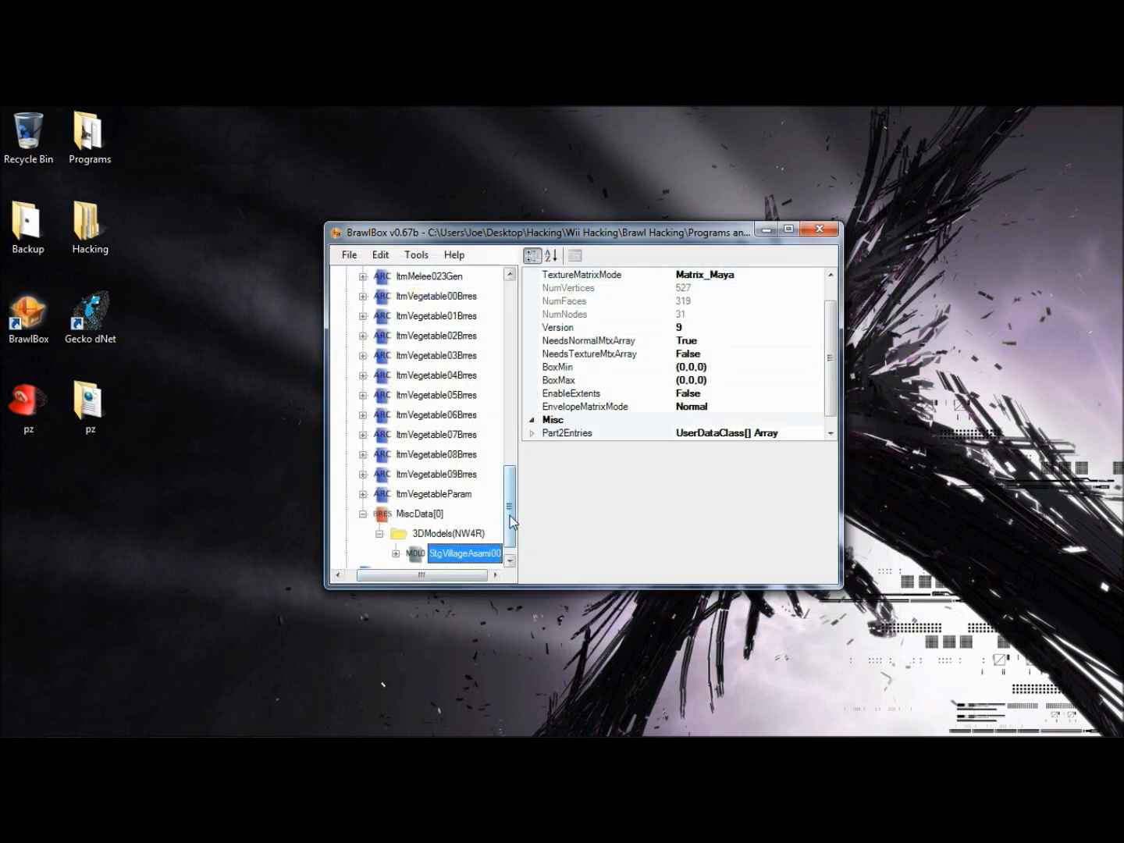
{"action": "left_click_drag", "start_coordinate": [510, 522], "coordinate": [511, 526]}
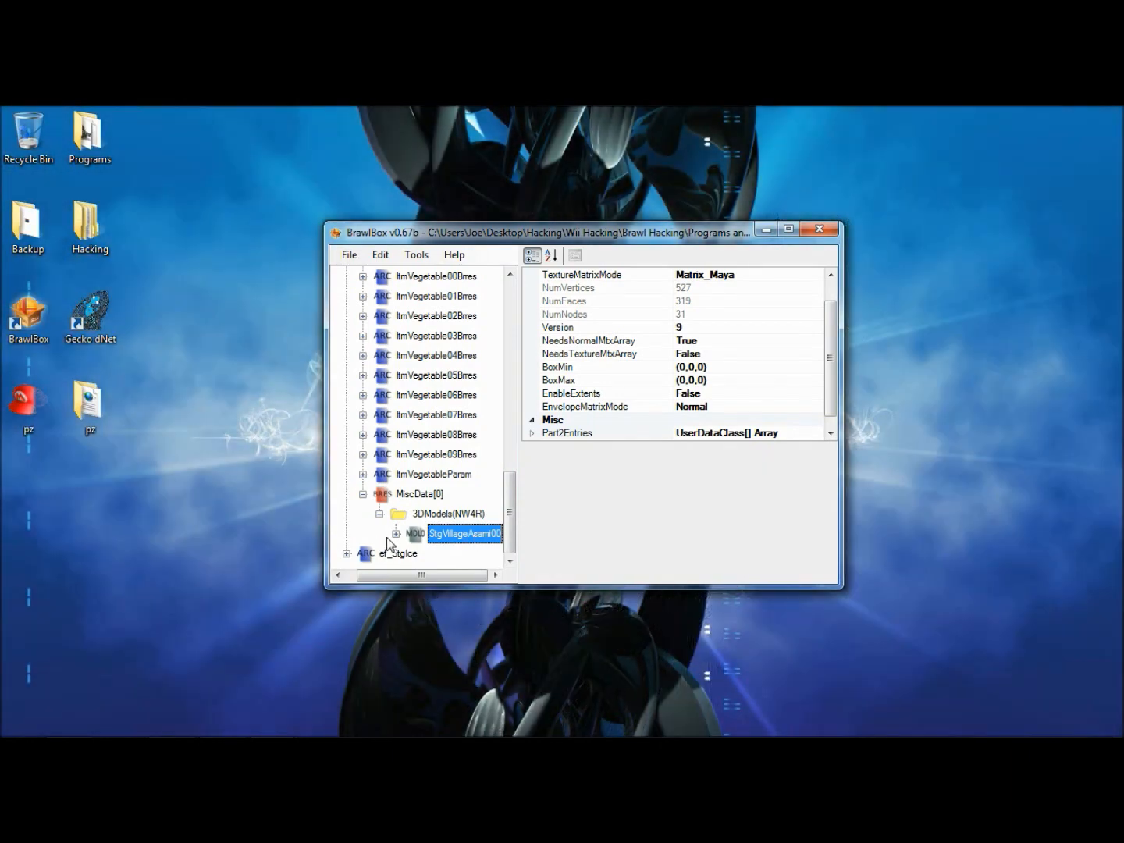
Step: Change the new resource pack's FileType to ModelData
{"action": "left_click", "coordinate": [419, 494]}
{"action": "left_click", "coordinate": [757, 291]}
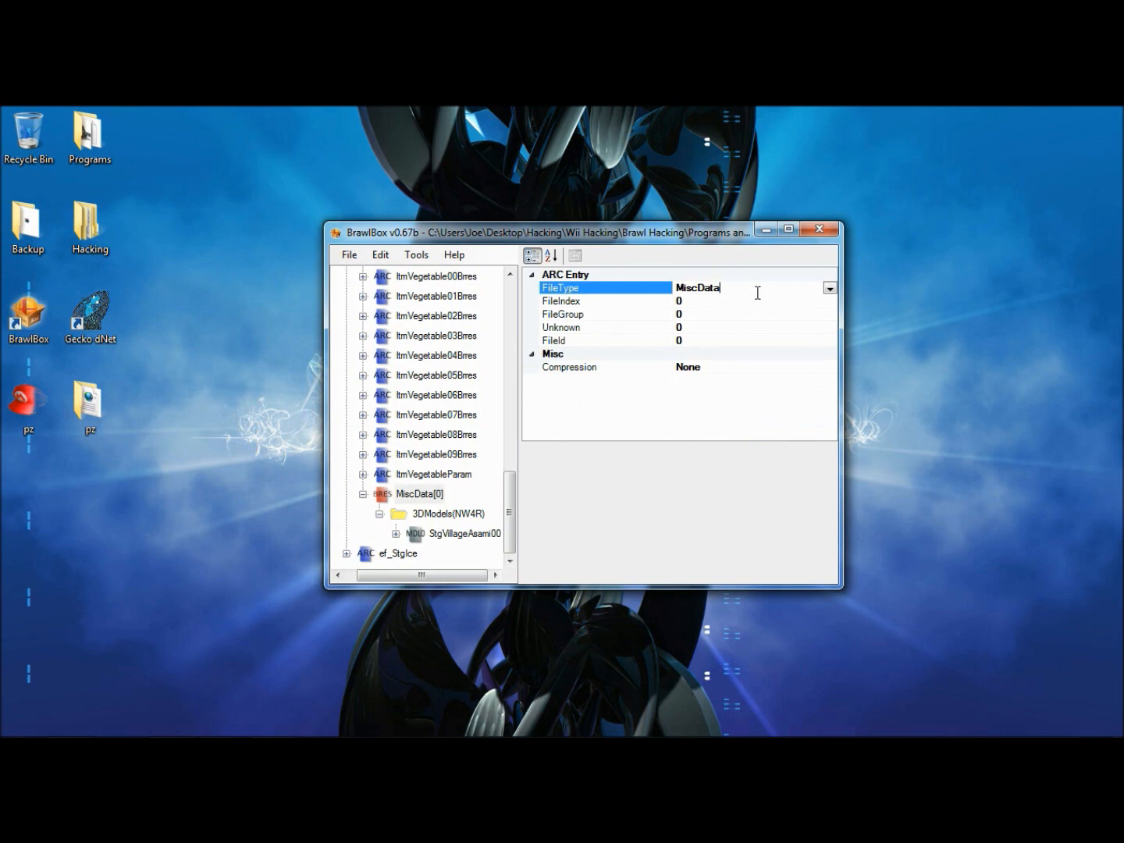
{"action": "left_click", "coordinate": [829, 289]}
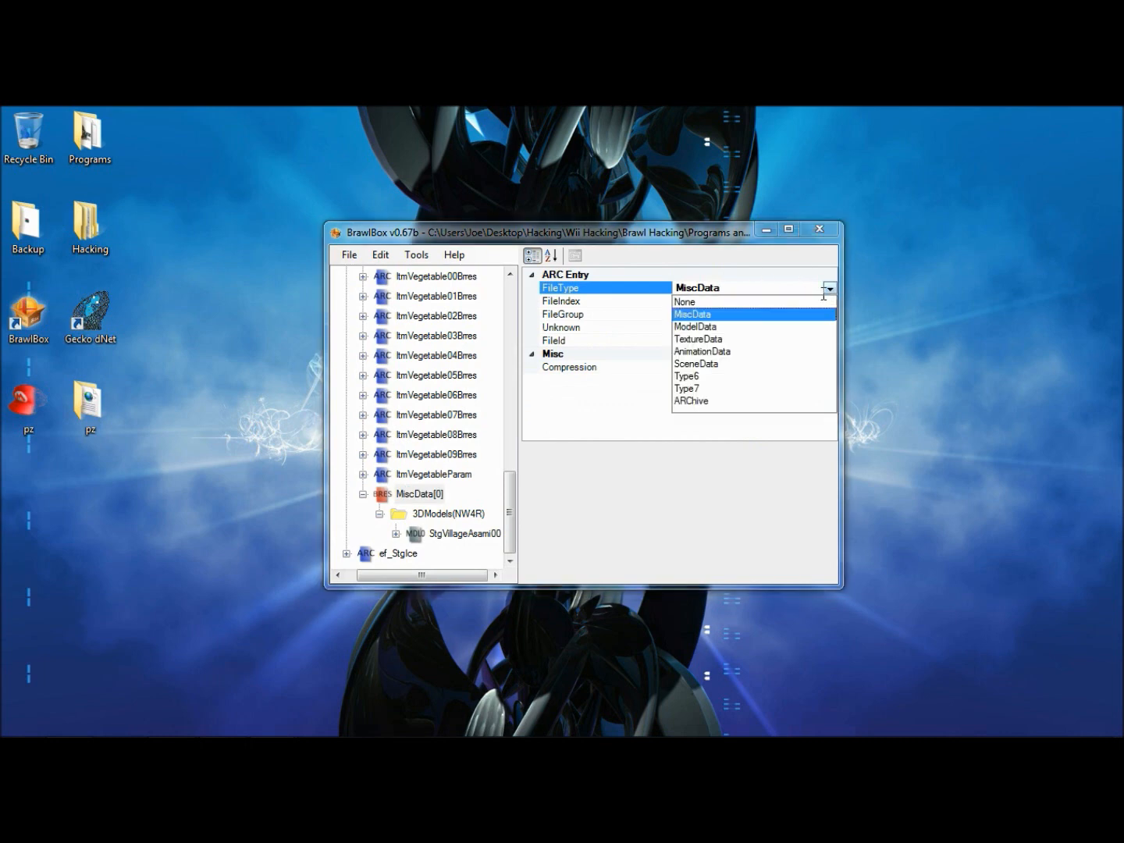
{"action": "left_click", "coordinate": [770, 328]}
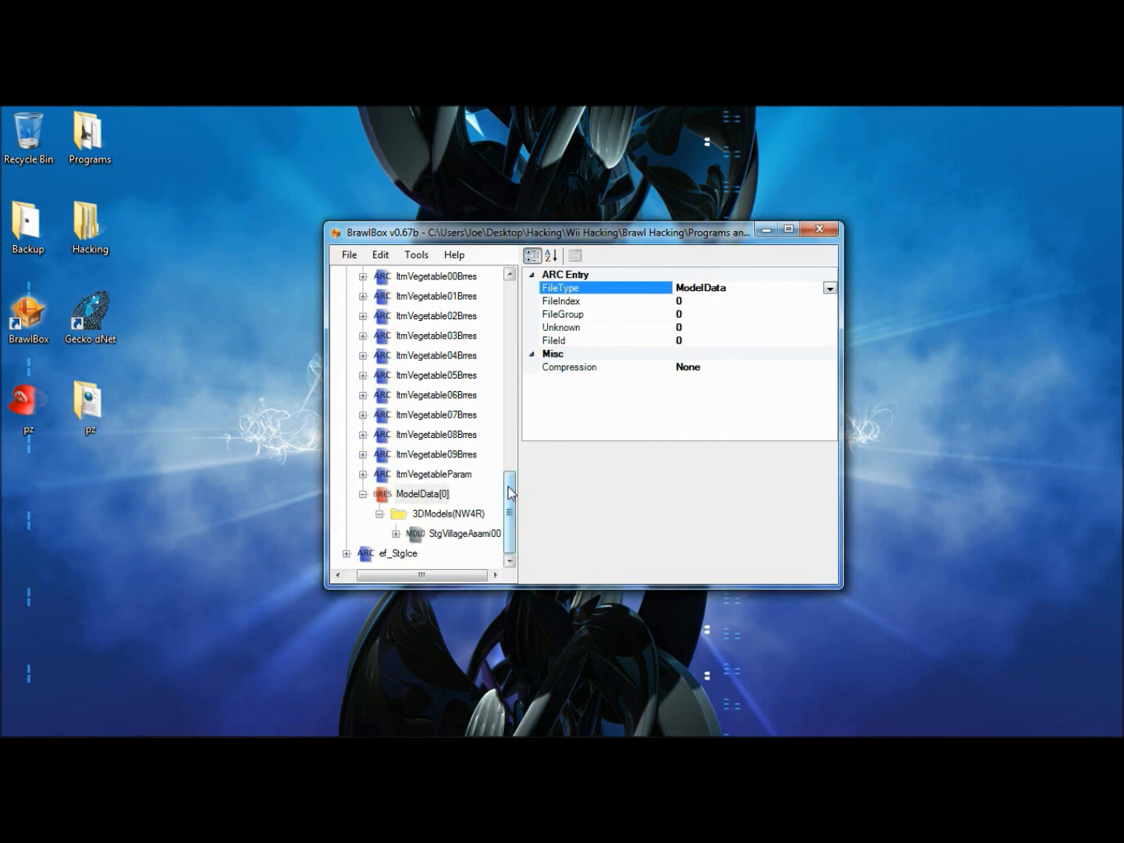
Step: Inspect the ARC Entry properties of the stage's existing ModelData packs, including 104, 102, 103, 110 and 20
{"action": "scroll", "coordinate": [515, 446], "scroll_direction": "up", "scroll_amount": 4}
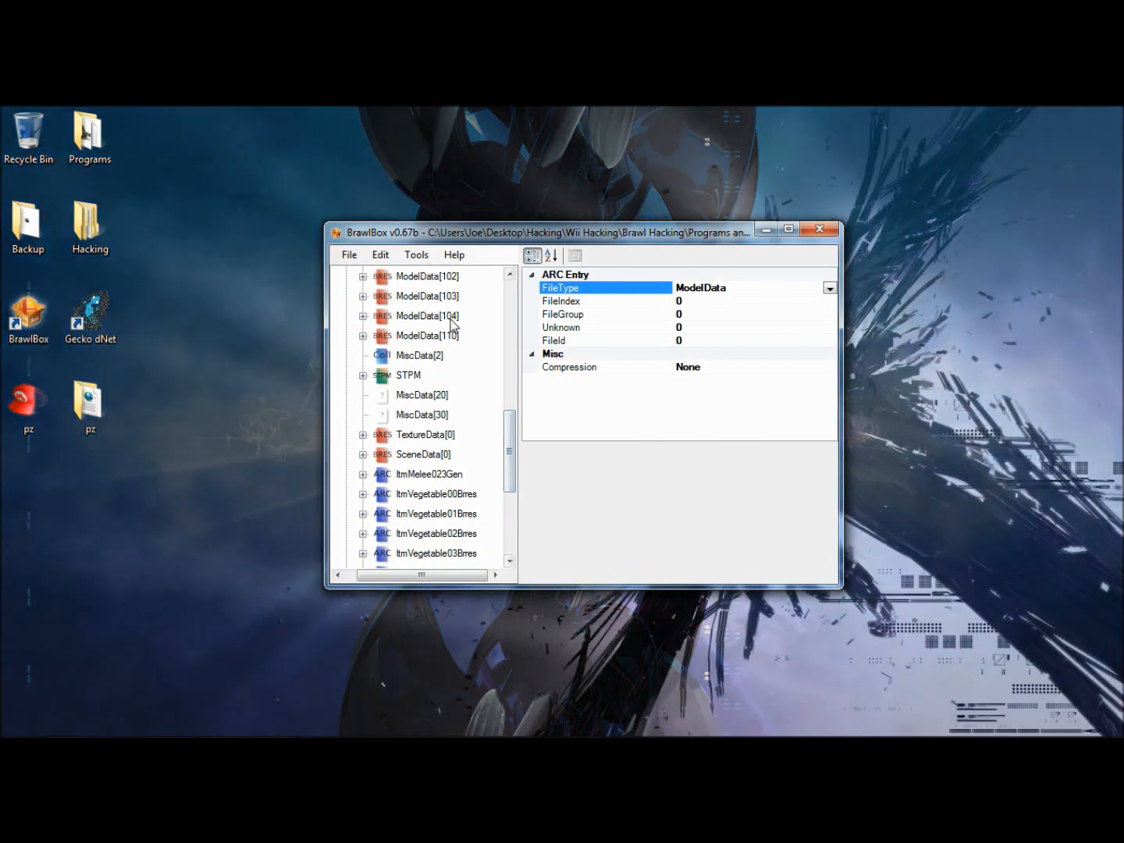
{"action": "left_click", "coordinate": [452, 322]}
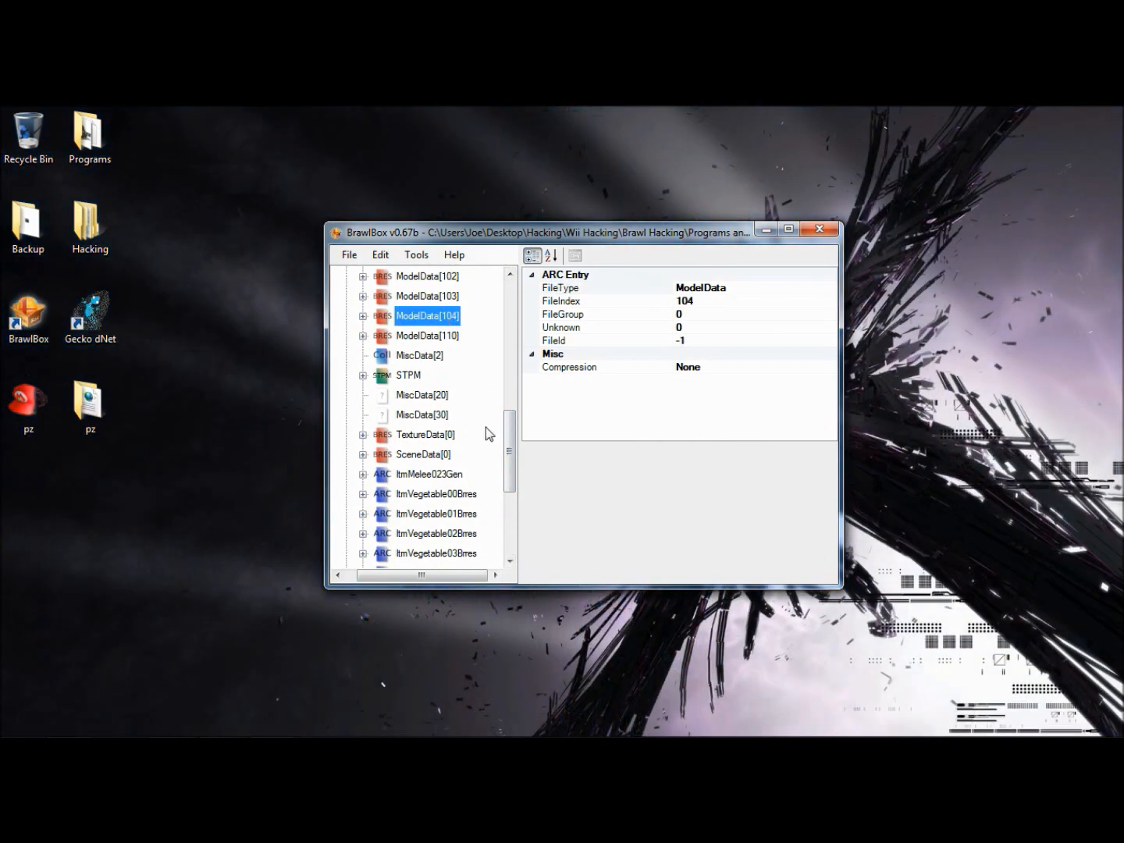
{"action": "left_click", "coordinate": [452, 280]}
{"action": "left_click", "coordinate": [452, 298]}
{"action": "left_click", "coordinate": [452, 336]}
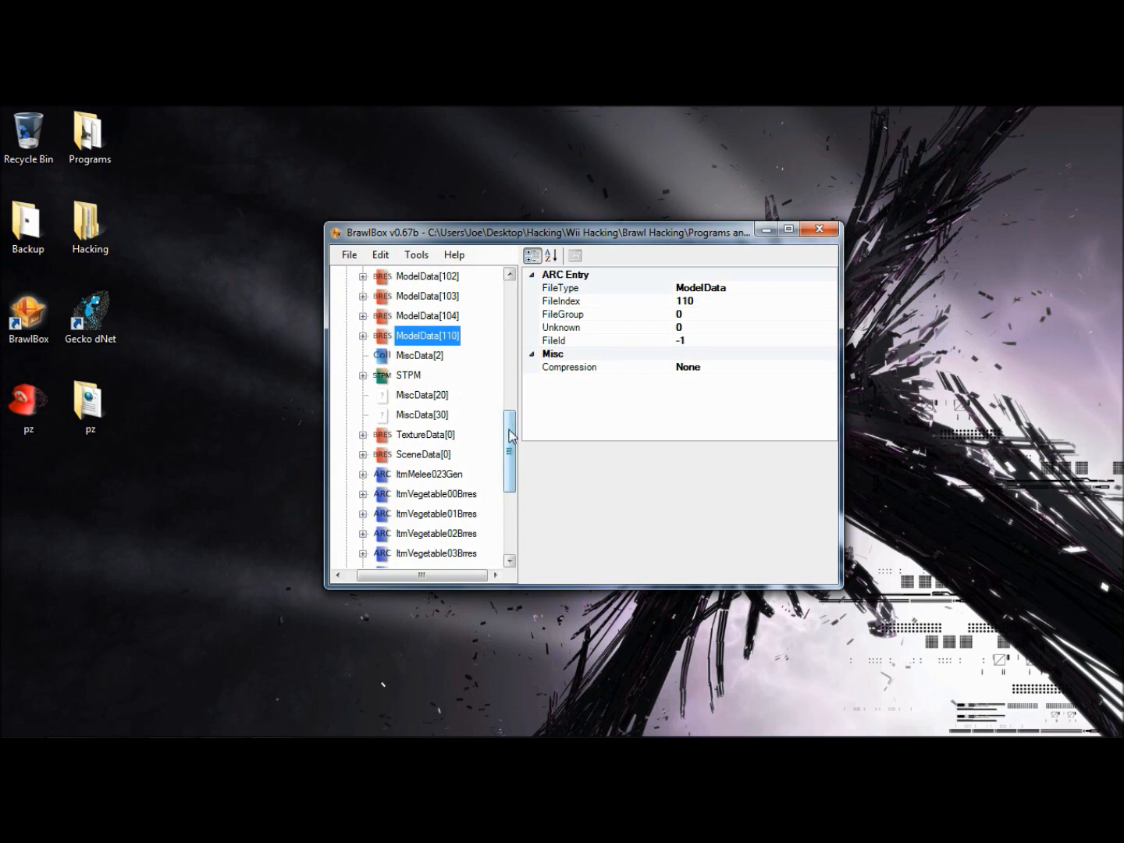
{"action": "left_click_drag", "start_coordinate": [506, 425], "coordinate": [503, 366]}
{"action": "left_click", "coordinate": [429, 397]}
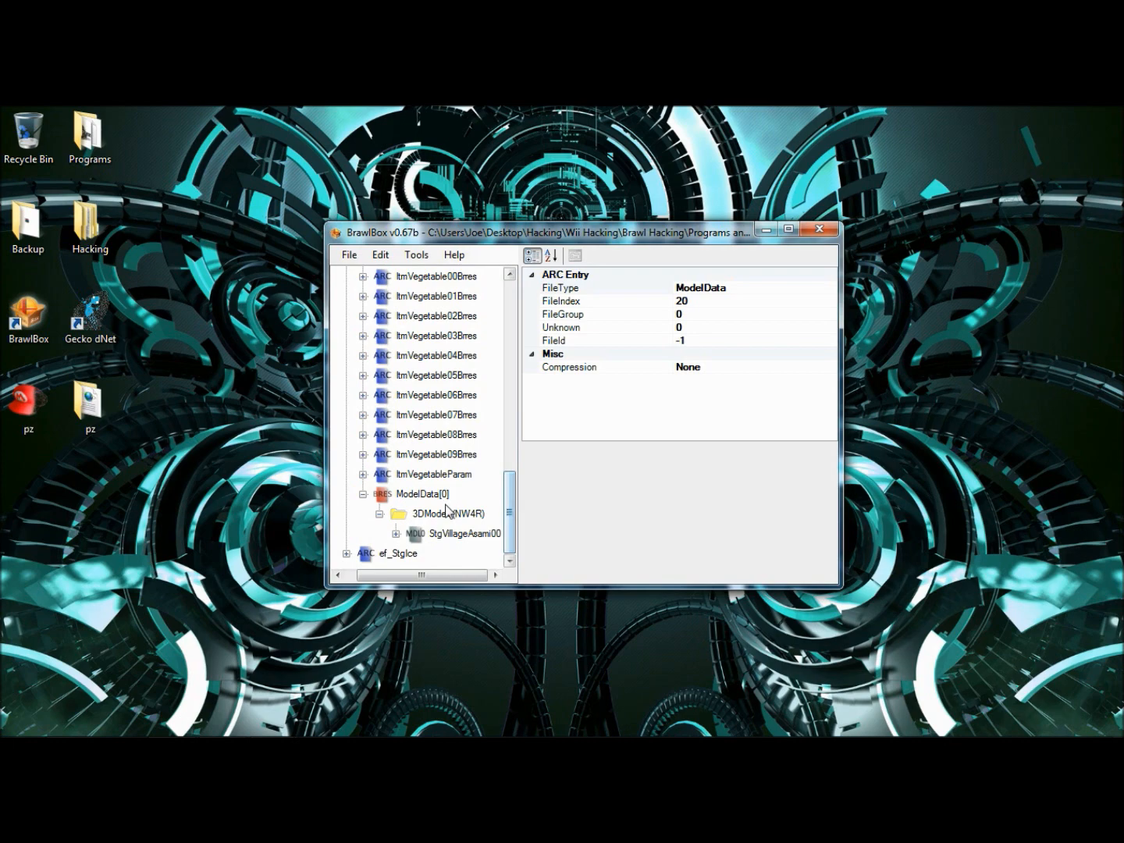
Step: Set the new pack's FileId to -1 and its FileIndex to 13, the first unused number after ModelData[12]
{"action": "left_click", "coordinate": [725, 340]}
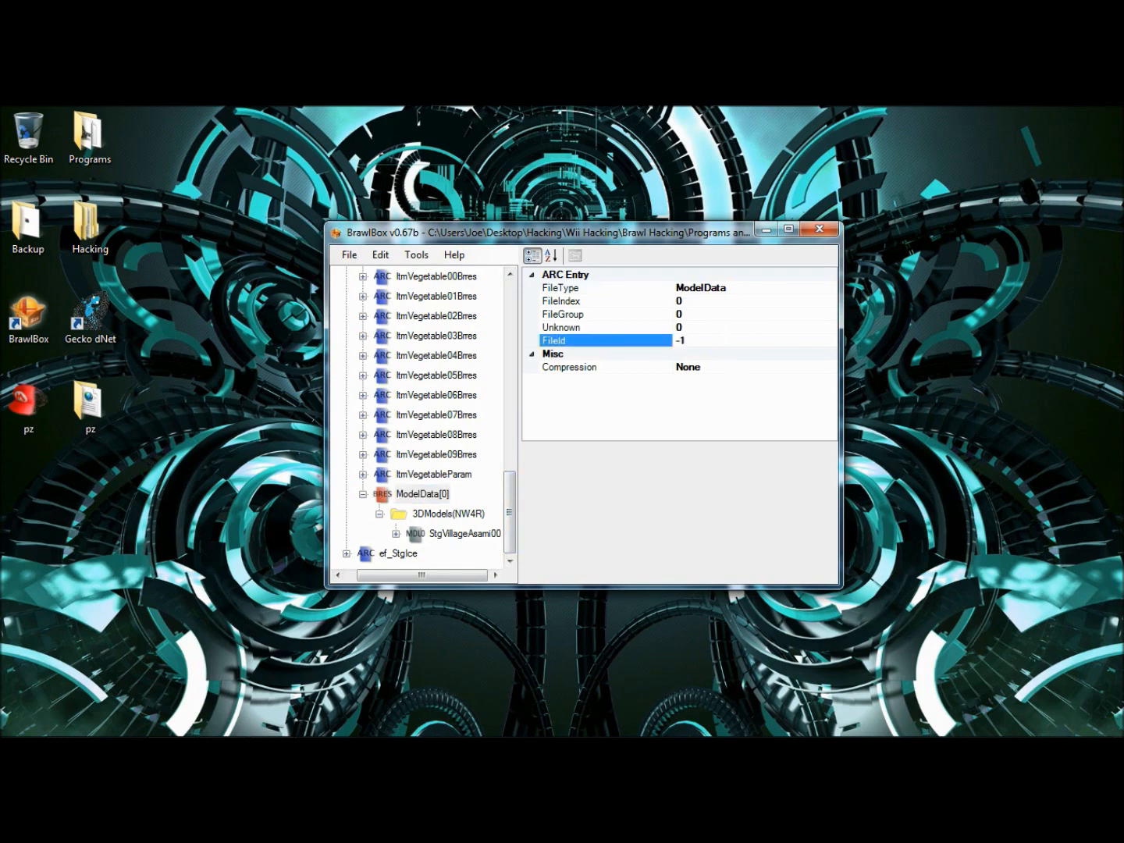
{"action": "left_click", "coordinate": [687, 299]}
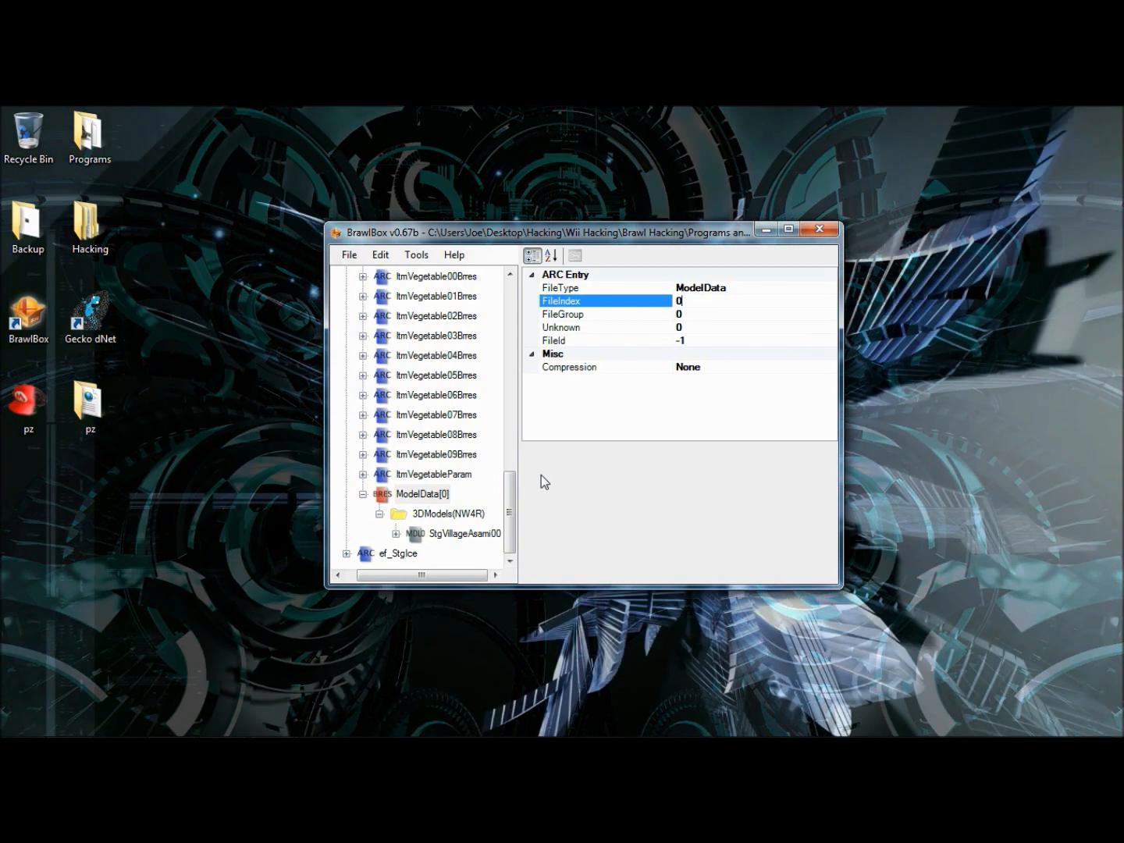
{"action": "left_click_drag", "start_coordinate": [513, 489], "coordinate": [512, 323]}
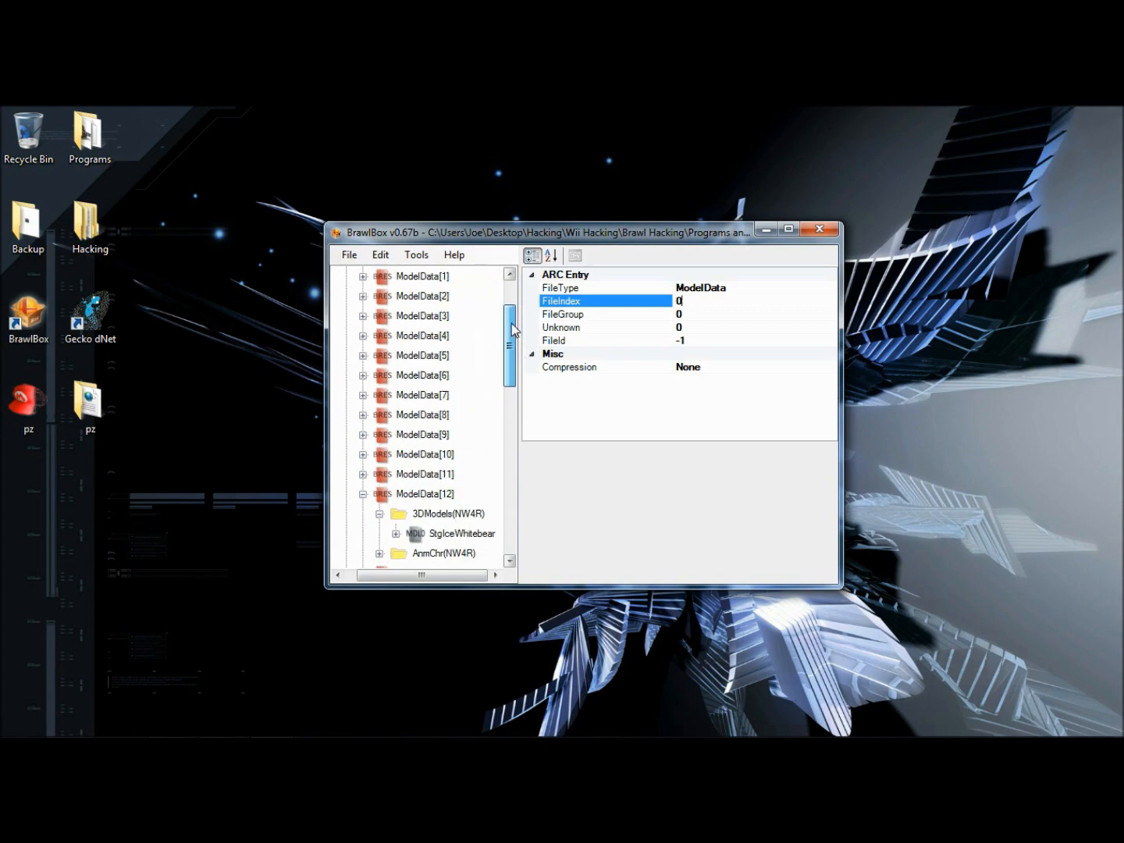
{"action": "left_click_drag", "start_coordinate": [511, 323], "coordinate": [516, 492]}
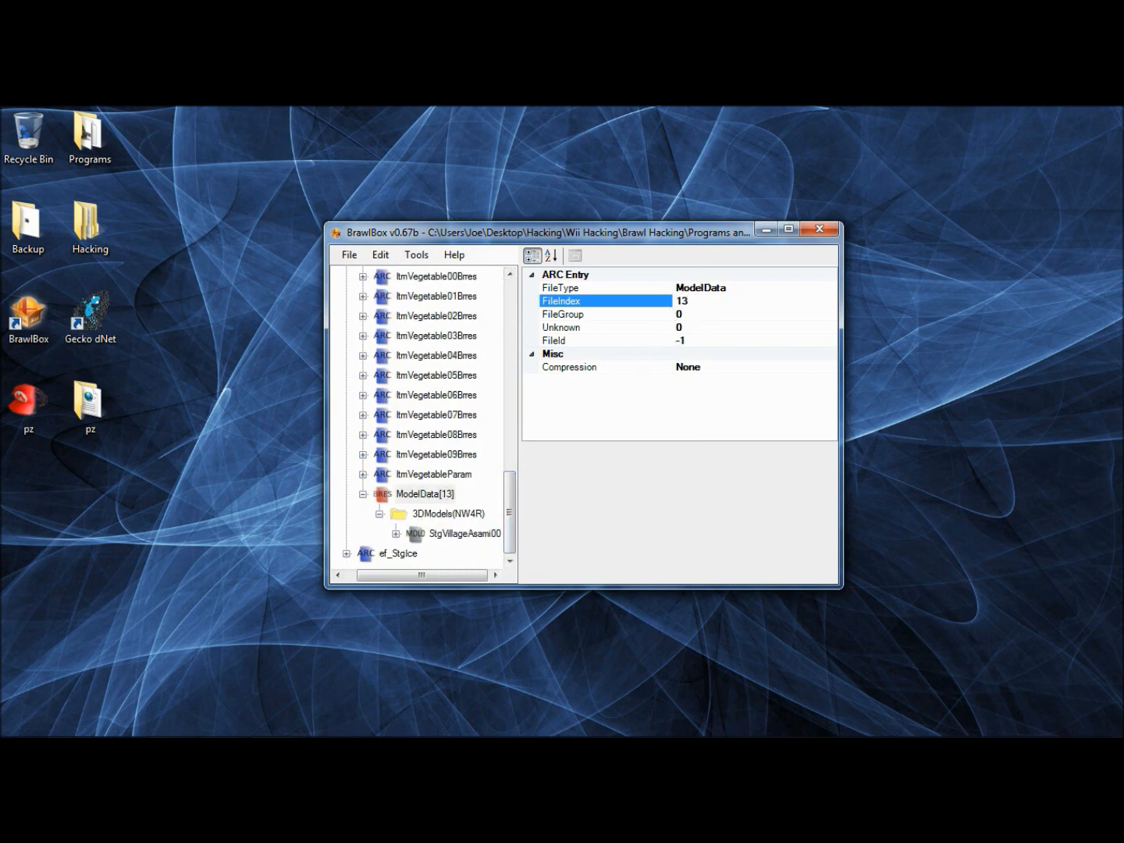
Step: Delete the ModelData[13] pack containing the imported village model from ARC 2
{"action": "left_click", "coordinate": [424, 494]}
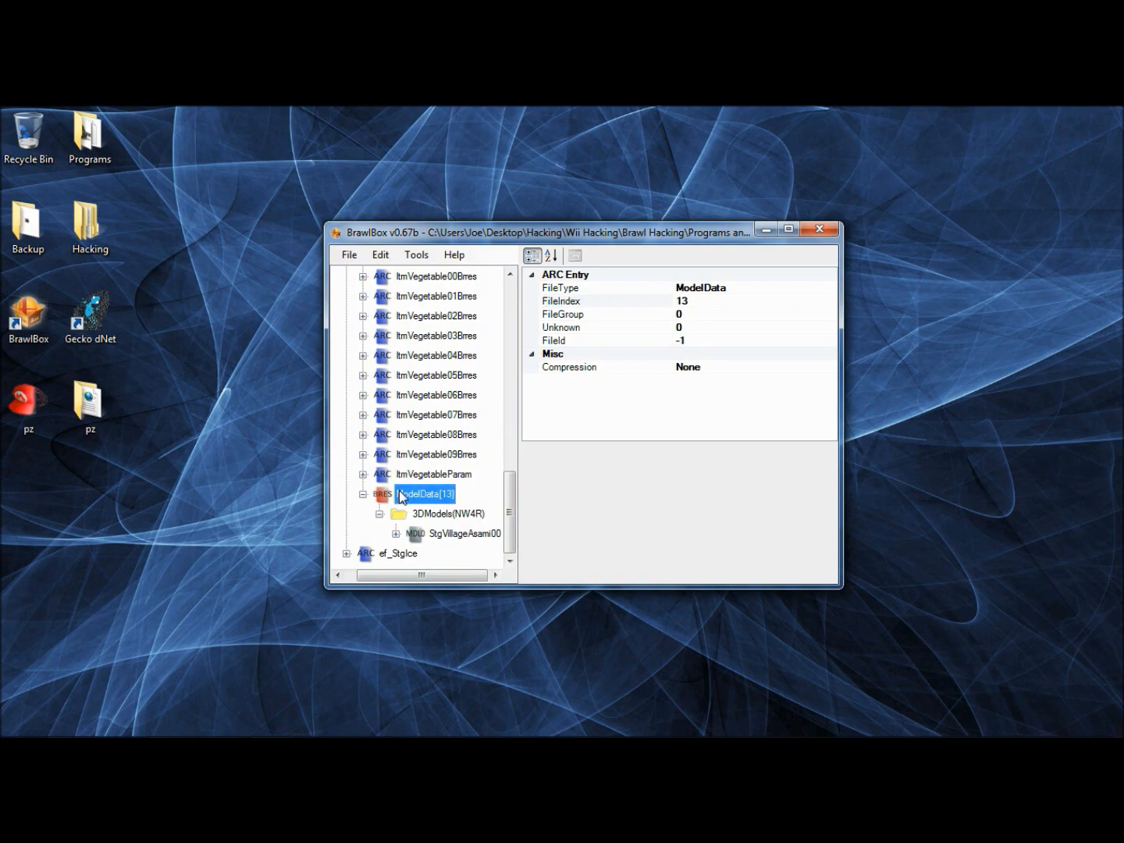
{"action": "right_click", "coordinate": [399, 490]}
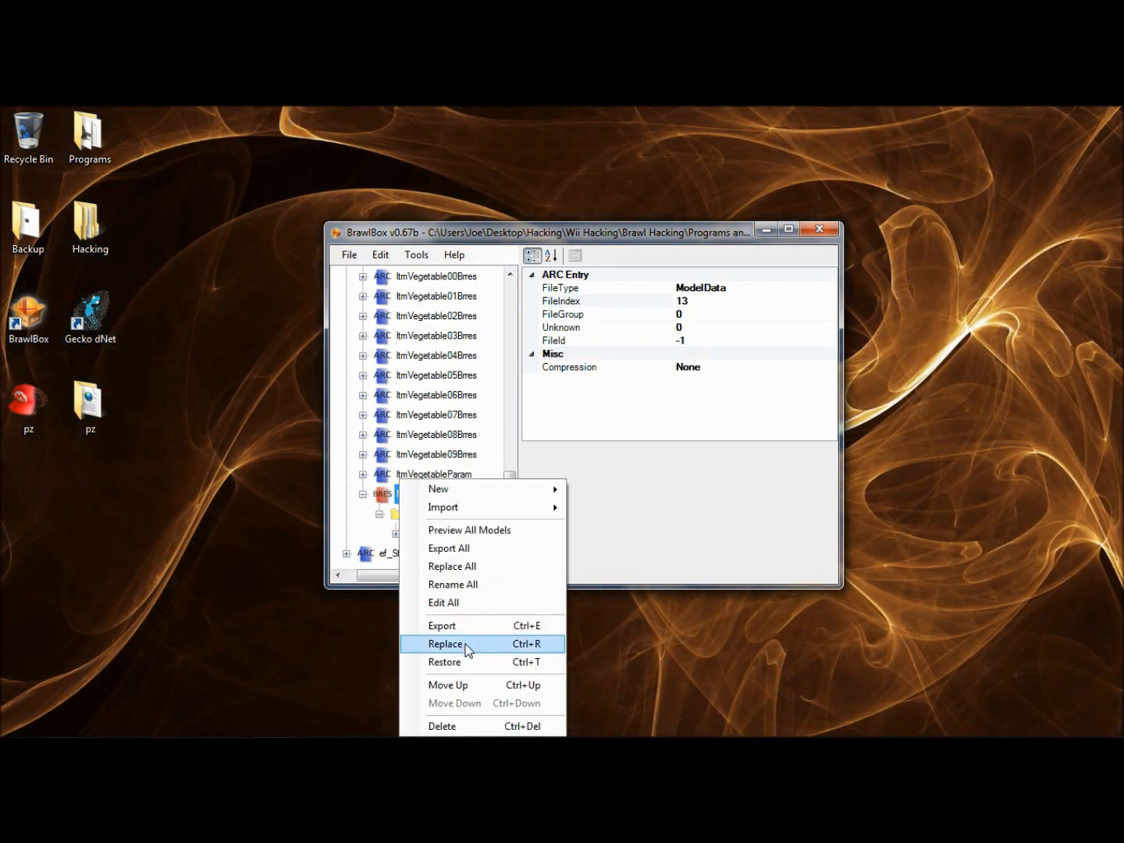
{"action": "left_click", "coordinate": [449, 726]}
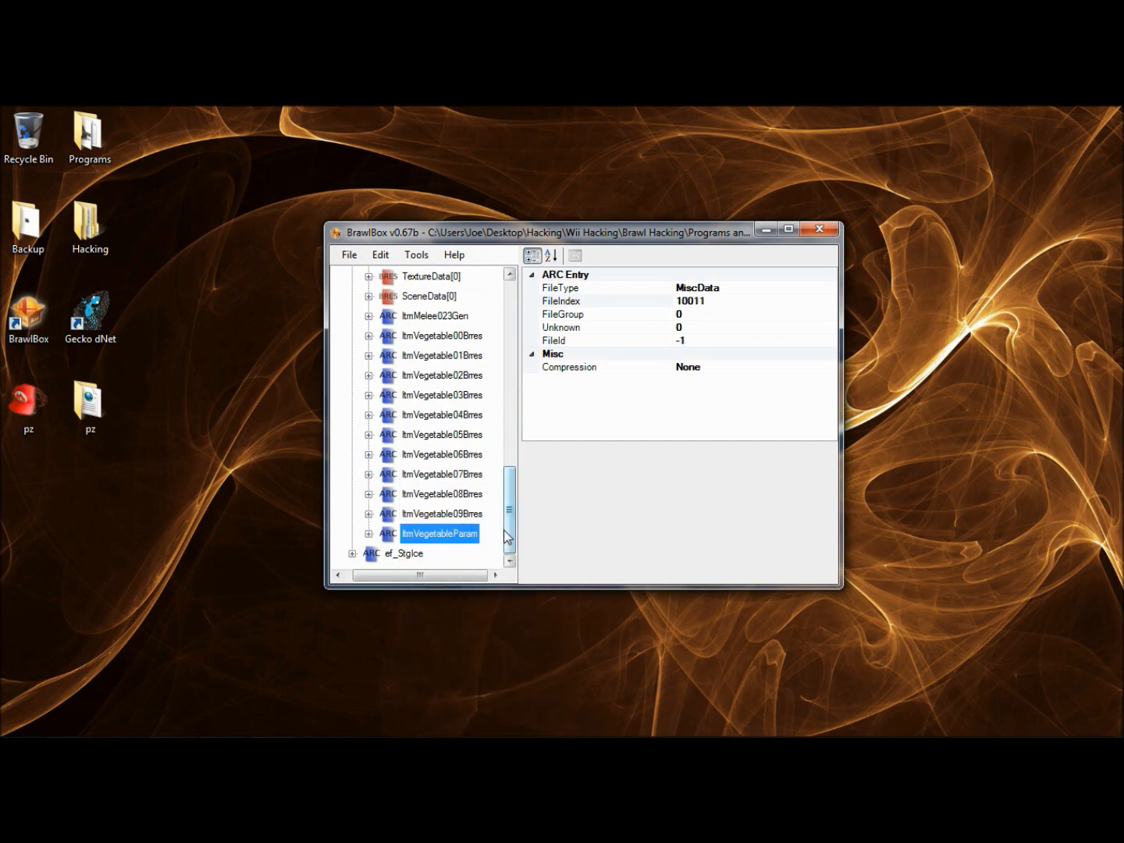
Step: Open STGVILLAGE_00_en in a second BrawlBox window and expand its ARC 2 archive
{"action": "left_click_drag", "start_coordinate": [508, 536], "coordinate": [518, 335]}
{"action": "mouse_move", "coordinate": [214, 721]}
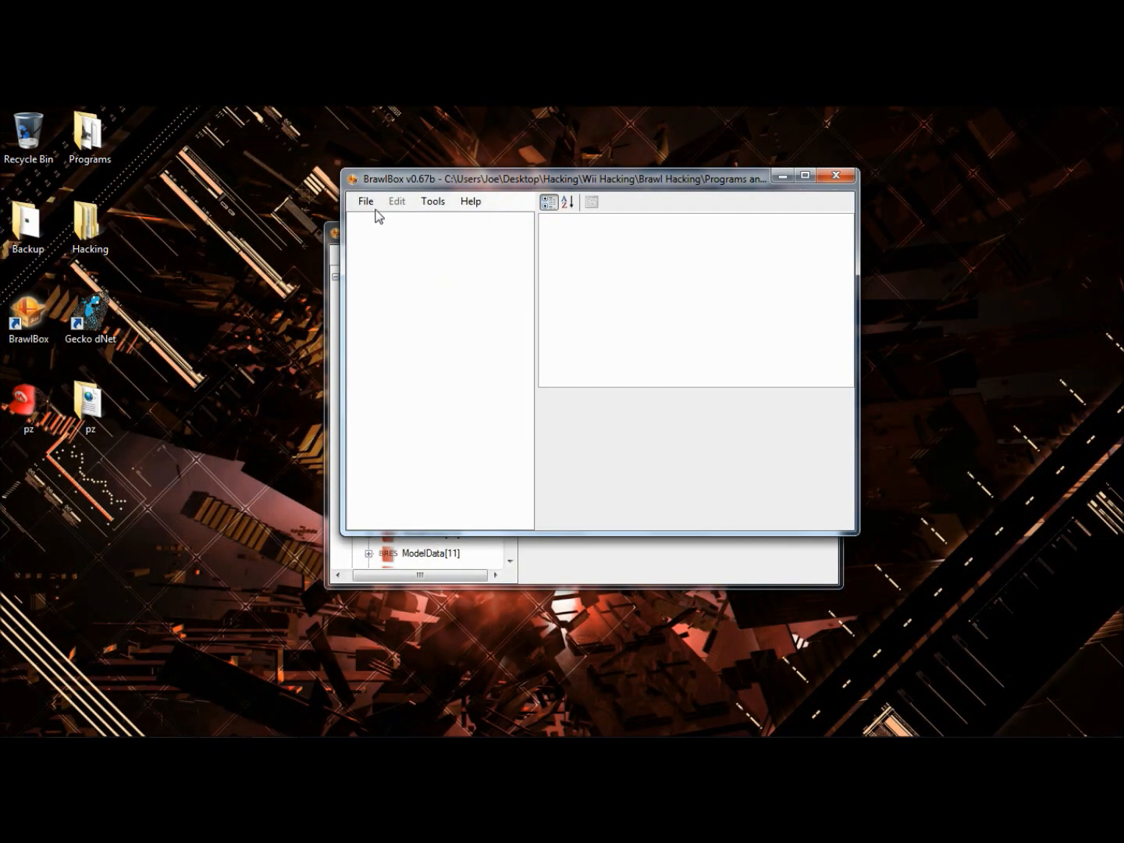
{"action": "left_click", "coordinate": [371, 206]}
{"action": "left_click", "coordinate": [377, 238]}
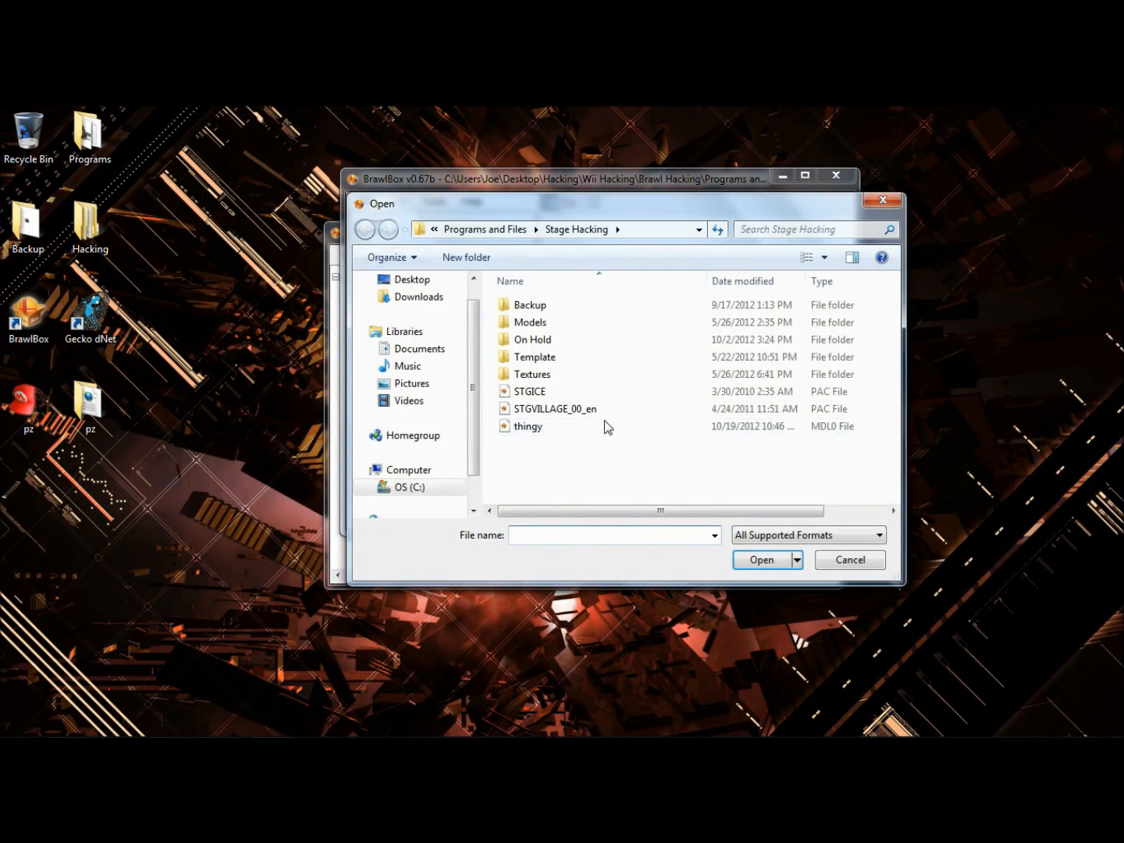
{"action": "double_click", "coordinate": [583, 408]}
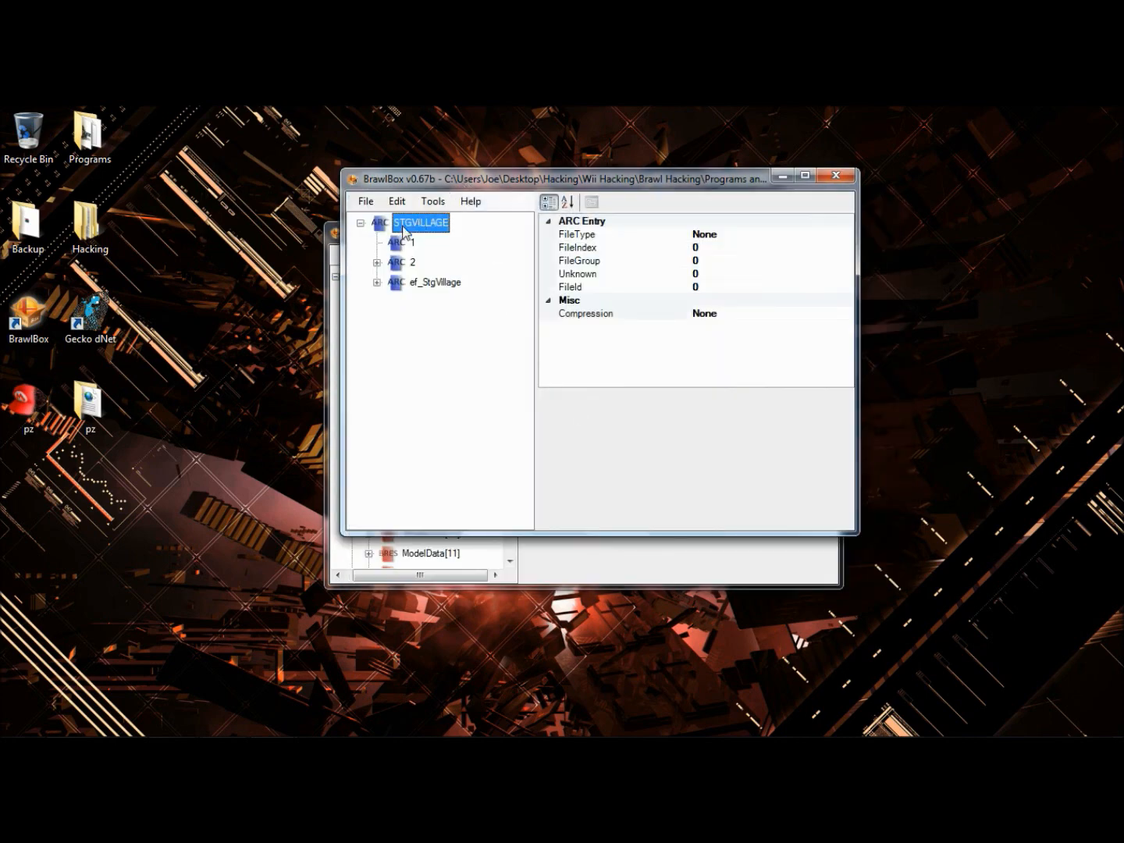
{"action": "left_click", "coordinate": [377, 264]}
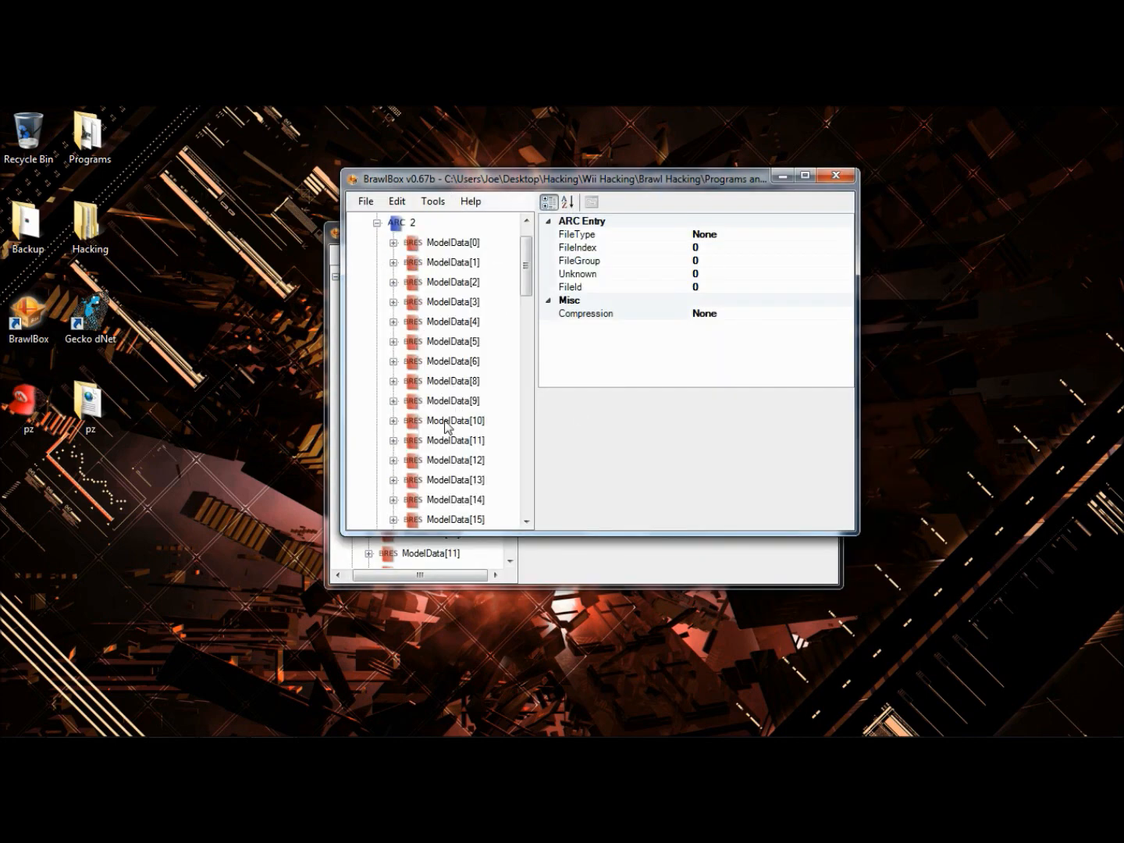
Step: Examine the contents of the village stage's ModelData[12] and ModelData[11] packs
{"action": "left_click", "coordinate": [448, 460]}
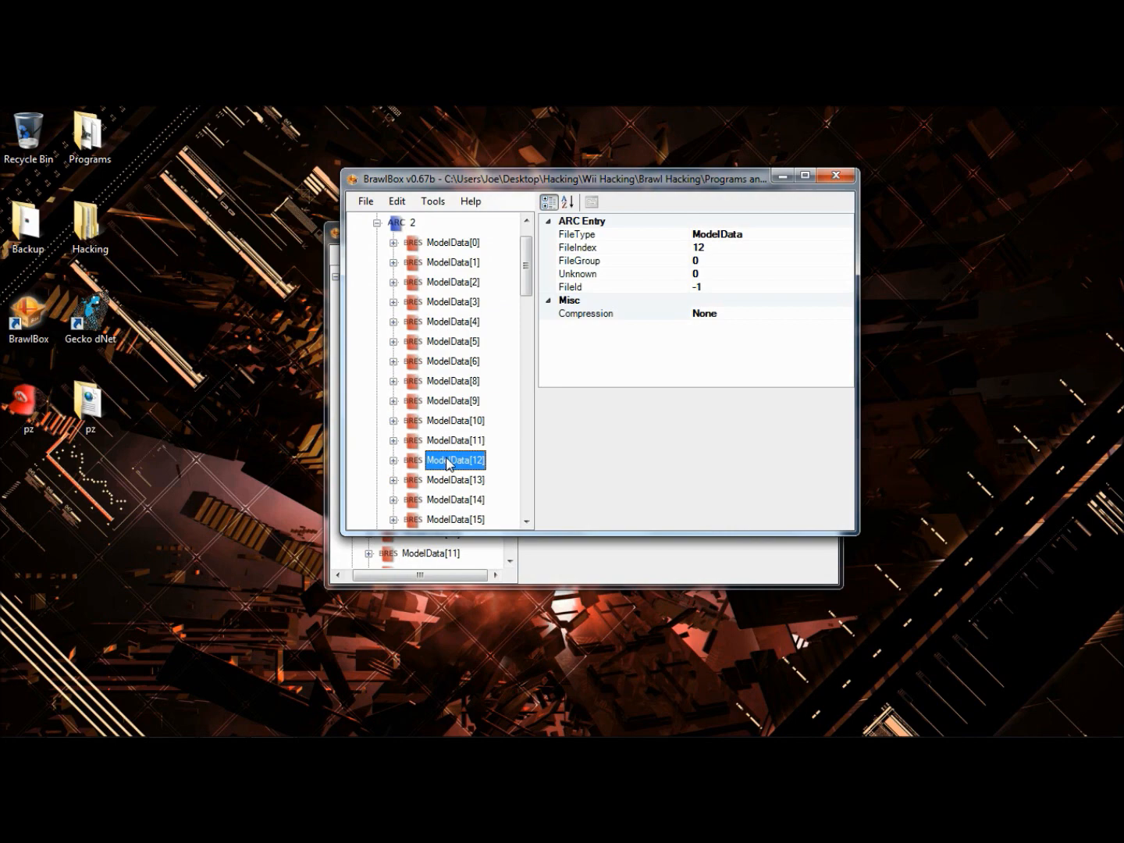
{"action": "key", "text": "Right"}
{"action": "key", "text": "Right"}
{"action": "key", "text": "Right"}
{"action": "key", "text": "Right"}
{"action": "key", "text": "Left"}
{"action": "key", "text": "Left"}
{"action": "key", "text": "Left"}
{"action": "key", "text": "Left"}
{"action": "key", "text": "Up"}
{"action": "key", "text": "Right"}
{"action": "key", "text": "Right"}
{"action": "key", "text": "Right"}
{"action": "key", "text": "Right"}
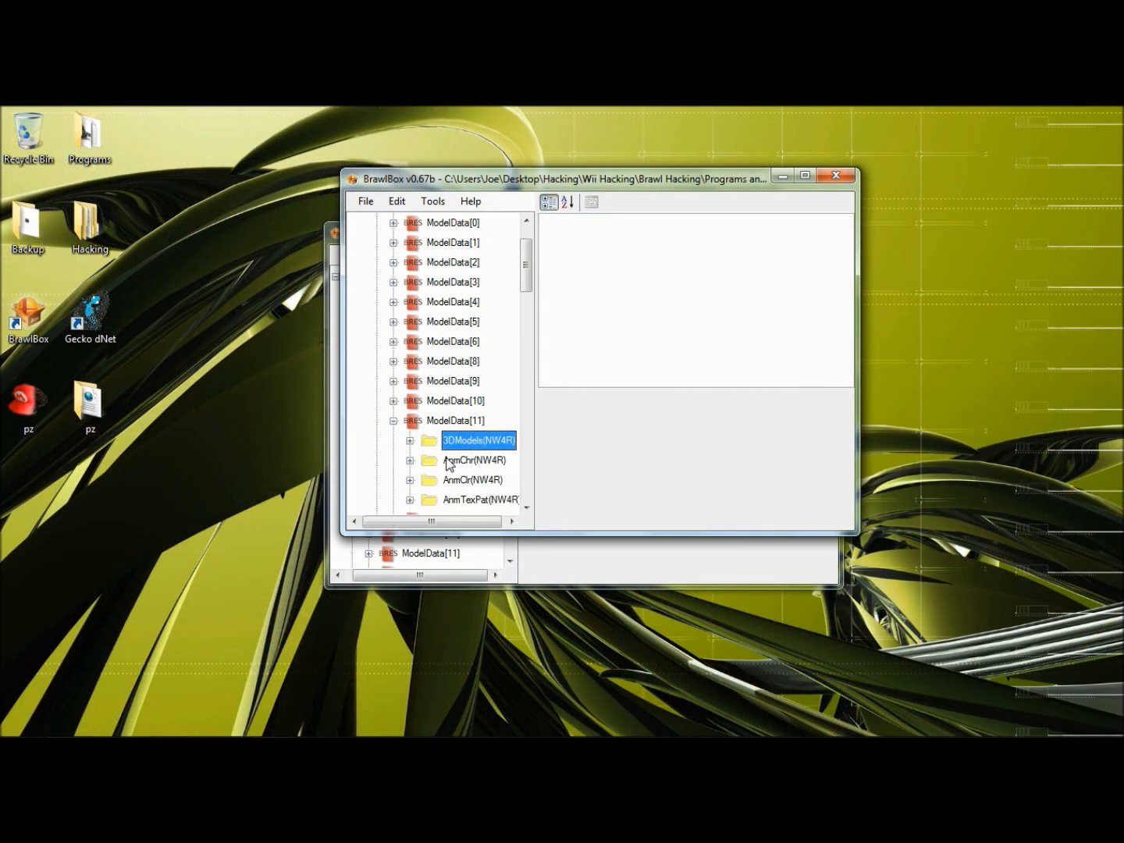
{"action": "key", "text": "Left"}
{"action": "key", "text": "Left"}
{"action": "key", "text": "Left"}
{"action": "key", "text": "Left"}
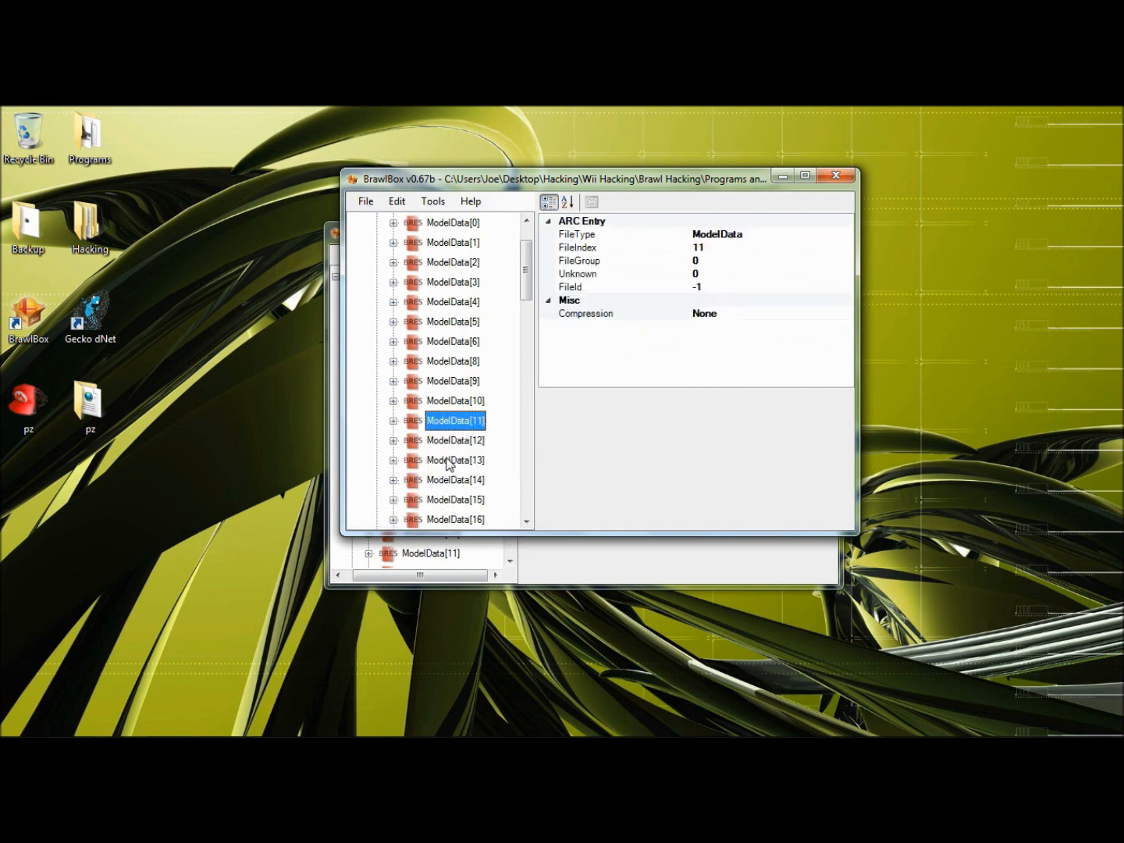
Step: Locate ModelData[31] among the village stage's packs and preview its StgVillageAsami00 model
{"action": "key", "text": "Down"}
{"action": "key", "text": "Down"}
{"action": "key", "text": "Down"}
{"action": "key", "text": "Down"}
{"action": "key", "text": "Down"}
{"action": "key", "text": "Down"}
{"action": "key", "text": "Down"}
{"action": "key", "text": "Down"}
{"action": "key", "text": "Down"}
{"action": "key", "text": "Down"}
{"action": "key", "text": "Down"}
{"action": "key", "text": "Down"}
{"action": "key", "text": "Down"}
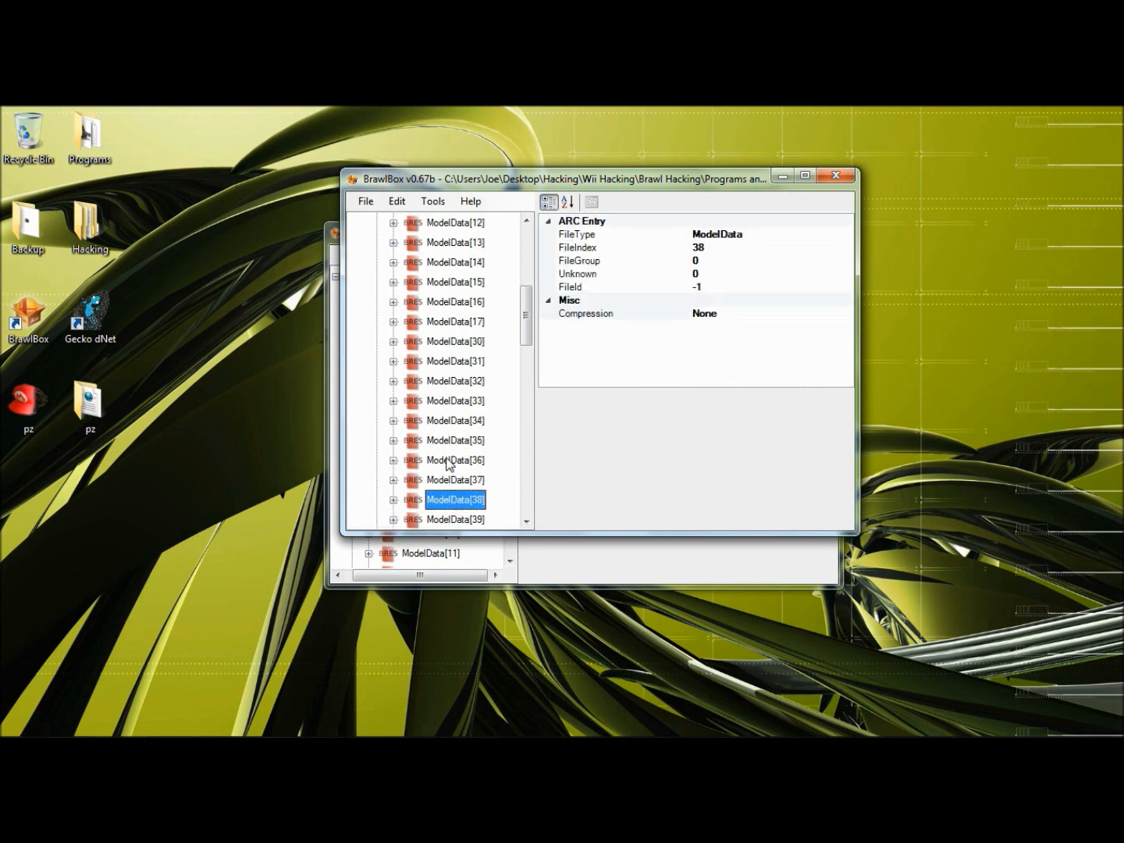
{"action": "key", "text": "Up"}
{"action": "key", "text": "Up"}
{"action": "key", "text": "Up"}
{"action": "key", "text": "Up"}
{"action": "key", "text": "Up"}
{"action": "key", "text": "Right"}
{"action": "key", "text": "Right"}
{"action": "key", "text": "Right"}
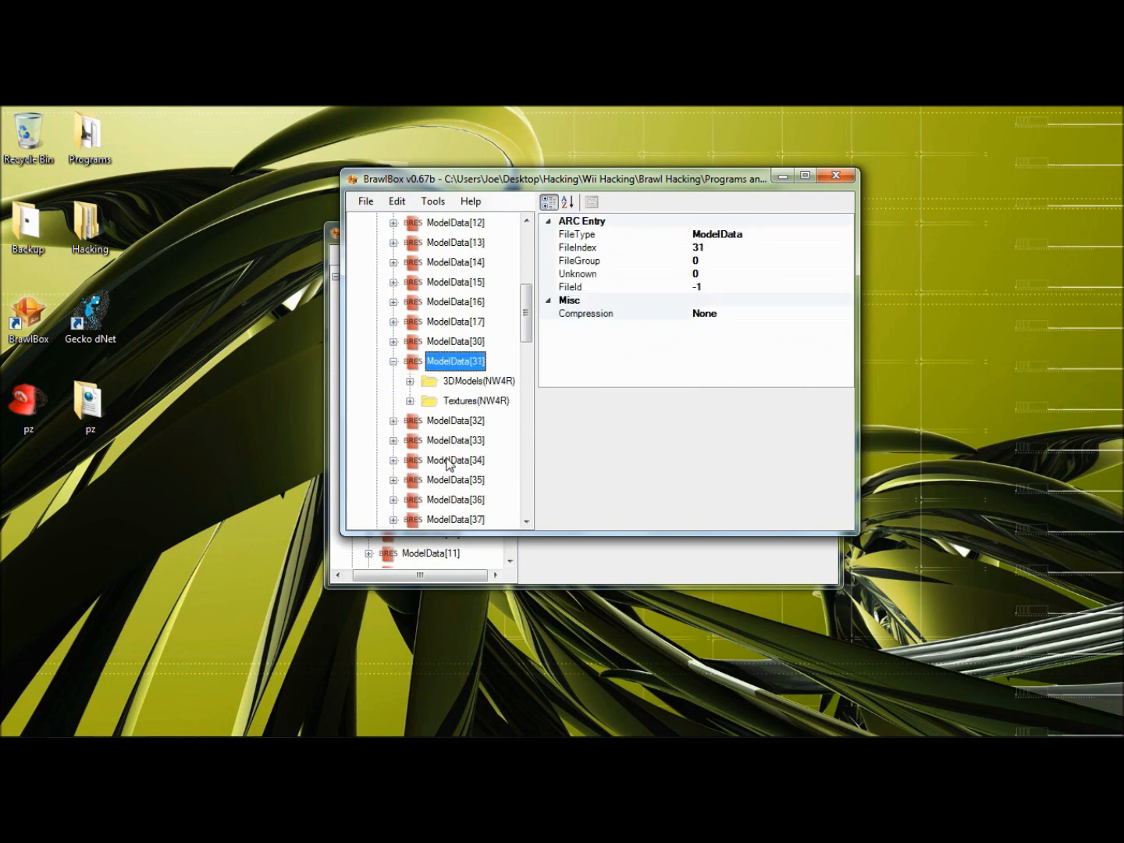
{"action": "key", "text": "Down"}
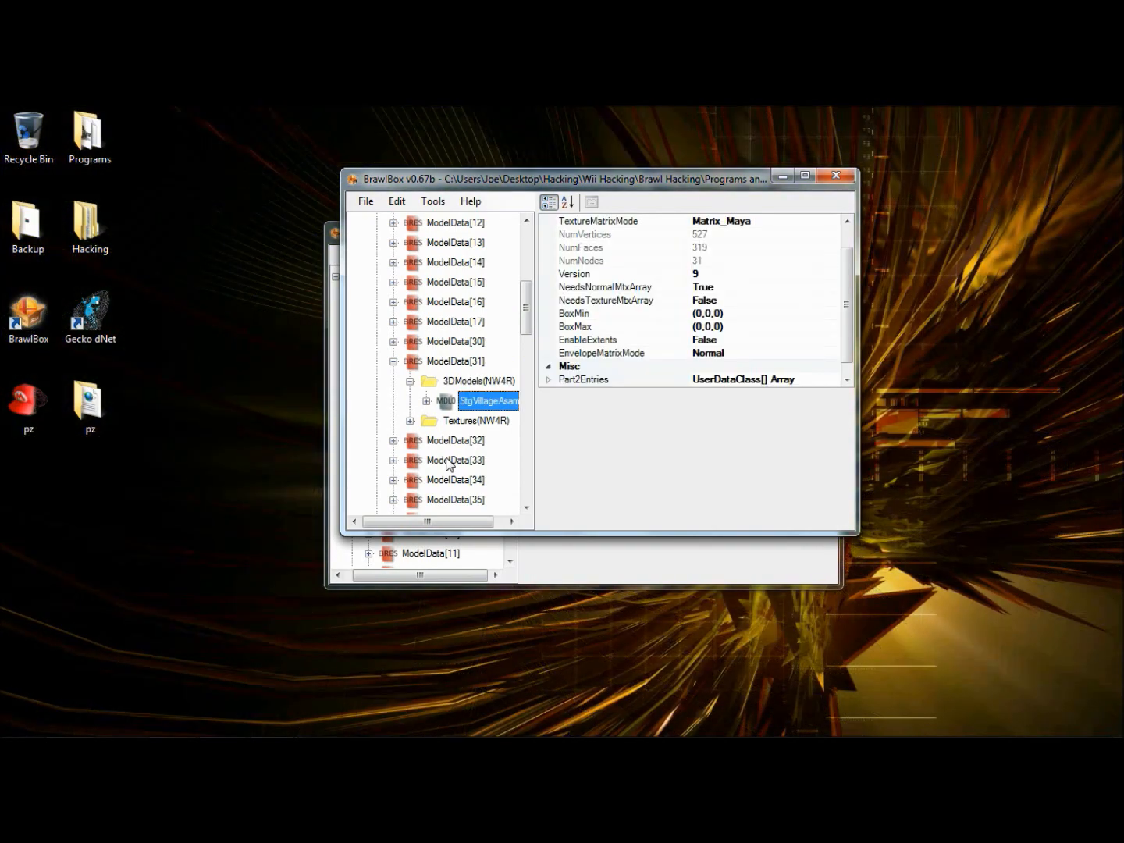
{"action": "right_click", "coordinate": [460, 402]}
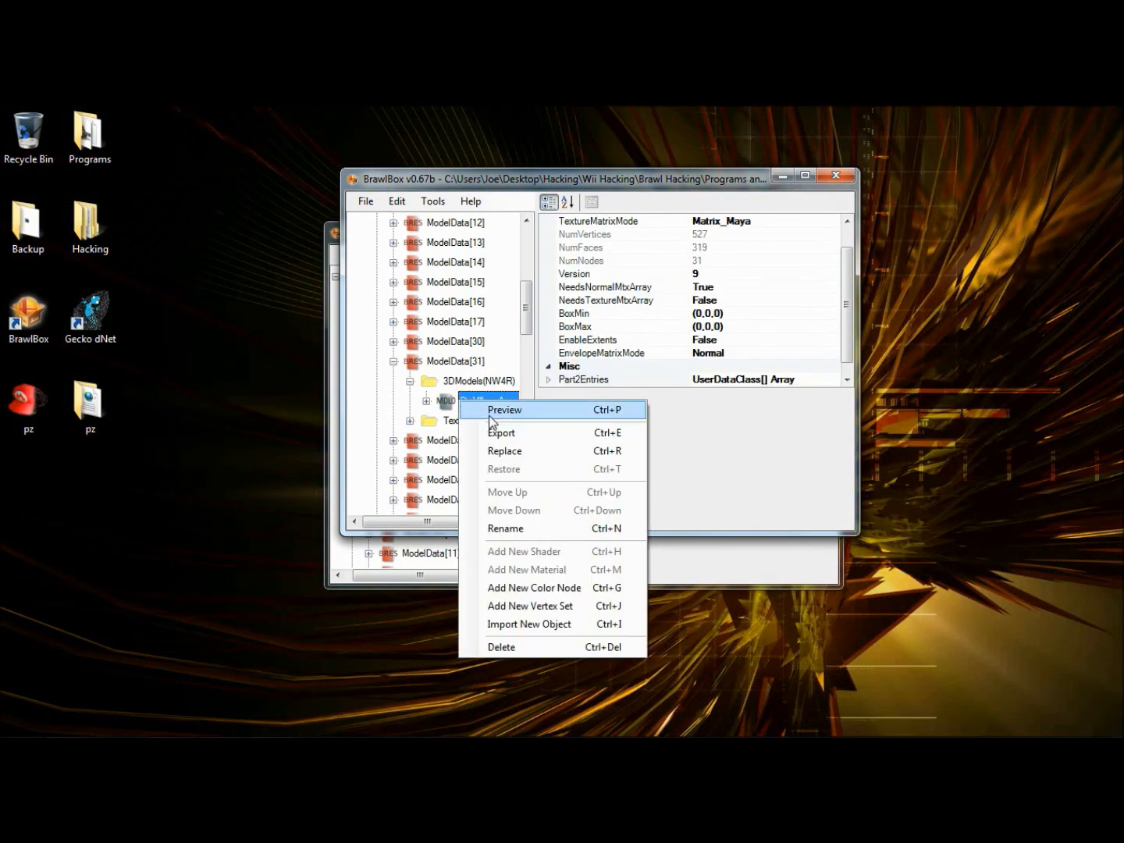
{"action": "left_click", "coordinate": [488, 415]}
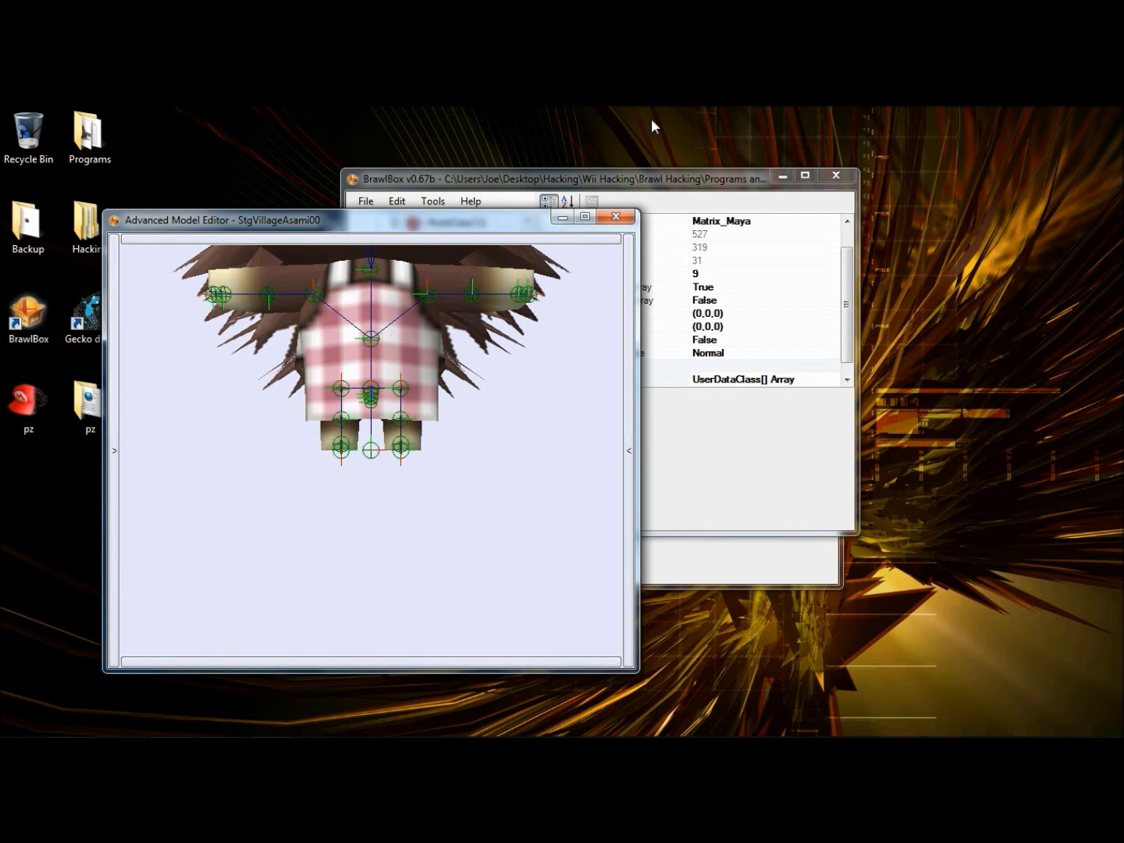
{"action": "left_click", "coordinate": [616, 216]}
Step: Export the whole ModelData[31] pack as a BRResource Pack named thingy in the Stage Hacking folder
{"action": "key", "text": "Left"}
{"action": "key", "text": "Left"}
{"action": "key", "text": "Left"}
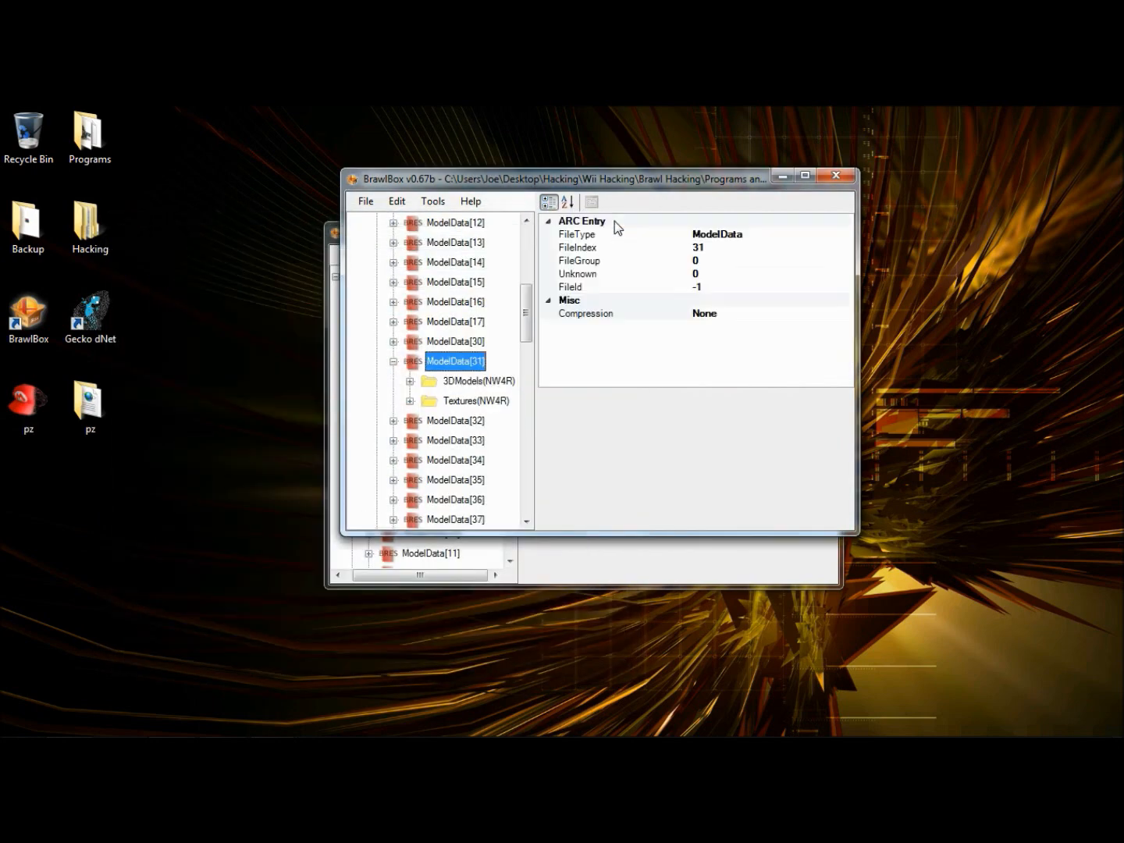
{"action": "right_click", "coordinate": [466, 363]}
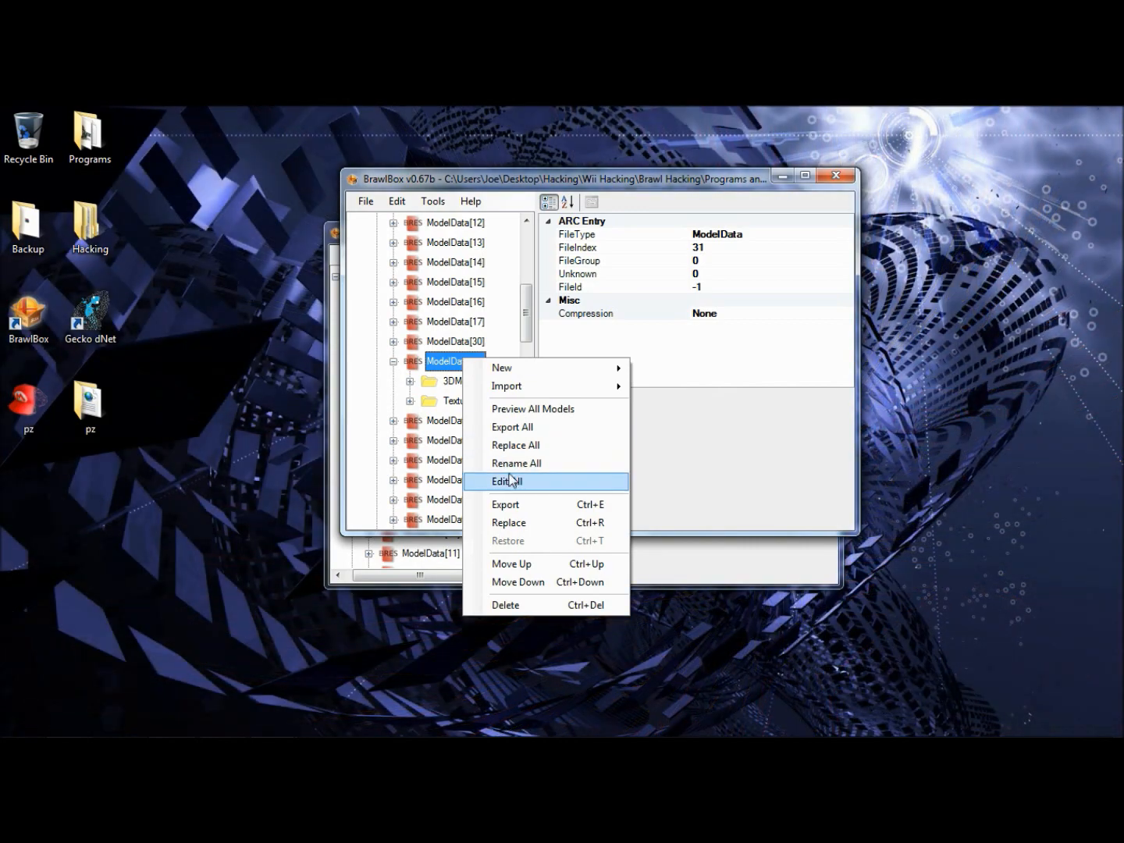
{"action": "left_click", "coordinate": [506, 505]}
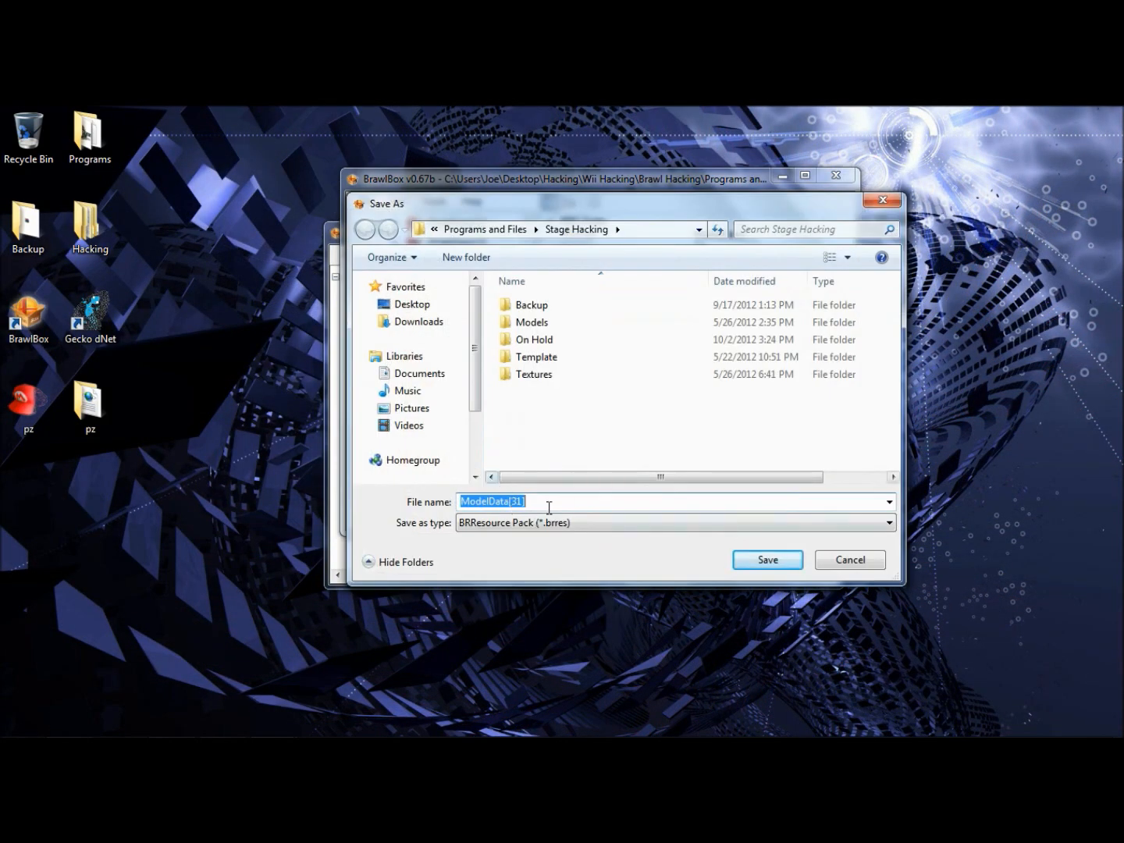
{"action": "type", "text": "thing"}
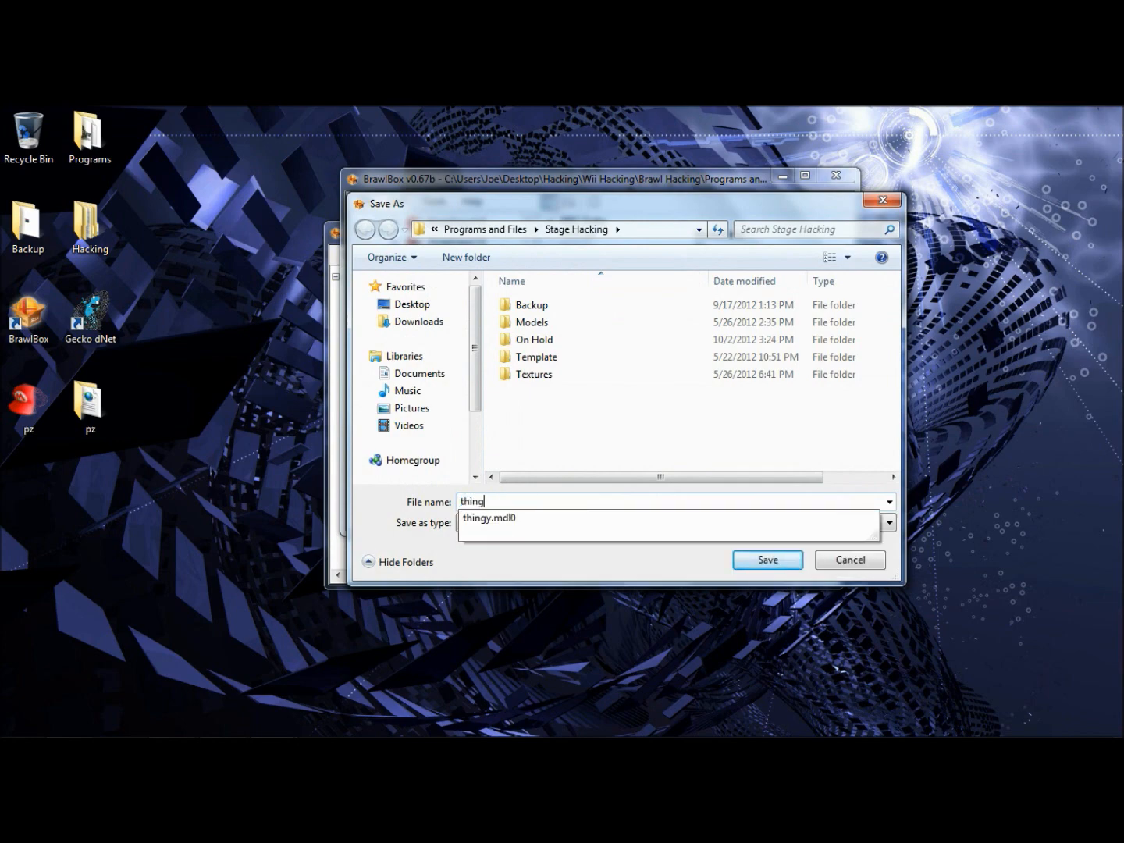
{"action": "type", "text": "y"}
{"action": "key", "text": "Return"}
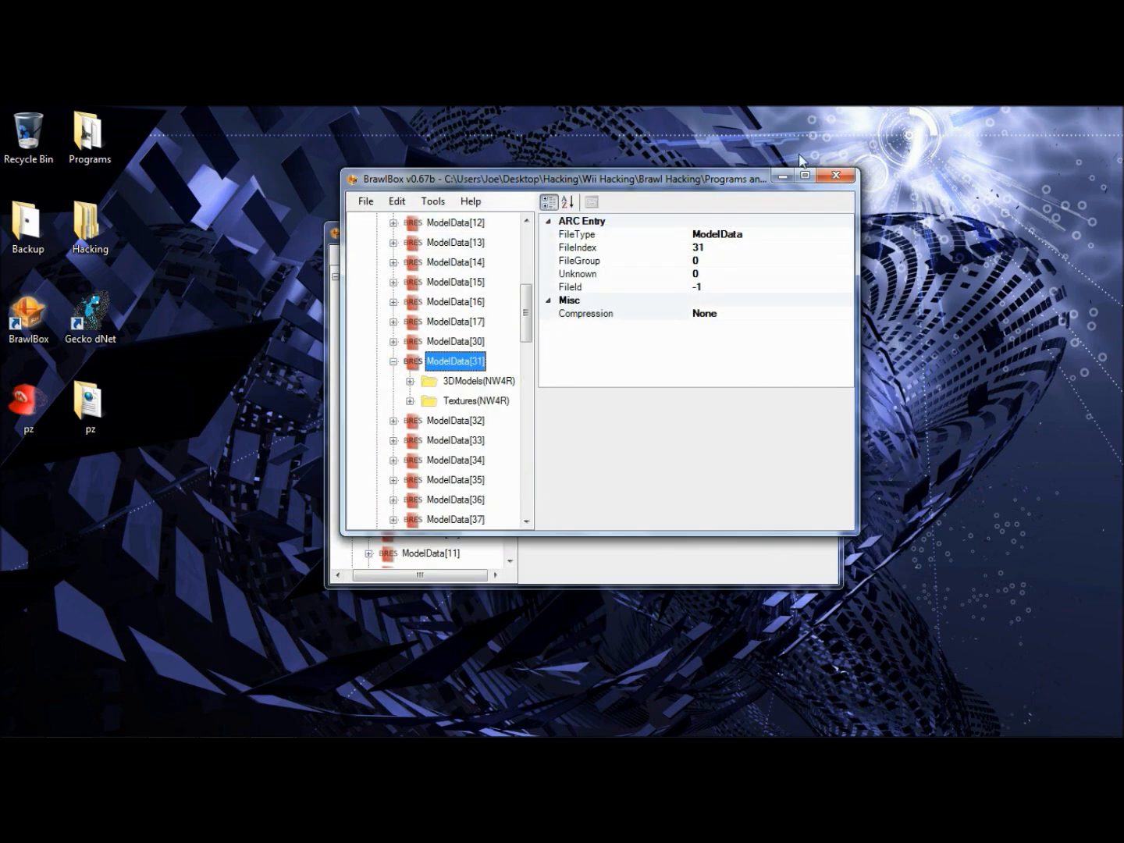
Step: Switch back to the STGICE window and import the thingy BRResource Pack into ARC 2
{"action": "left_click", "coordinate": [785, 176]}
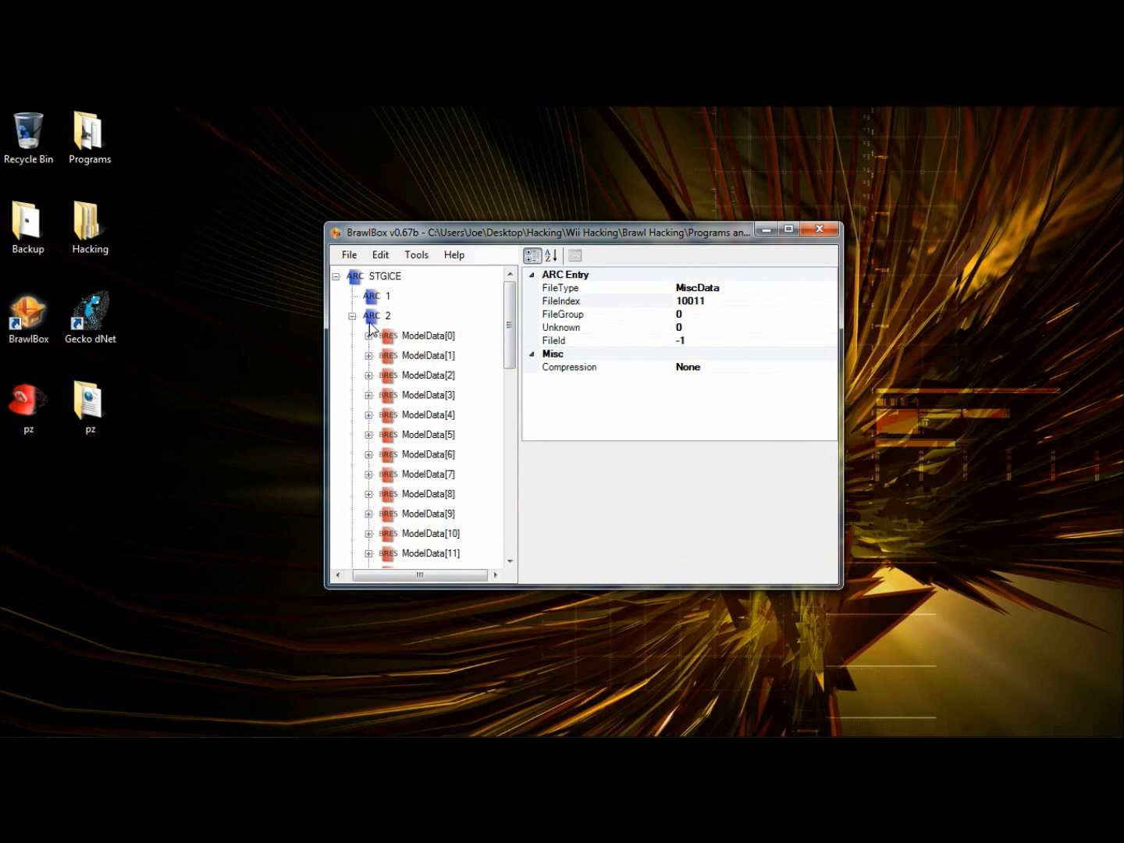
{"action": "right_click", "coordinate": [374, 317]}
{"action": "mouse_move", "coordinate": [487, 363]}
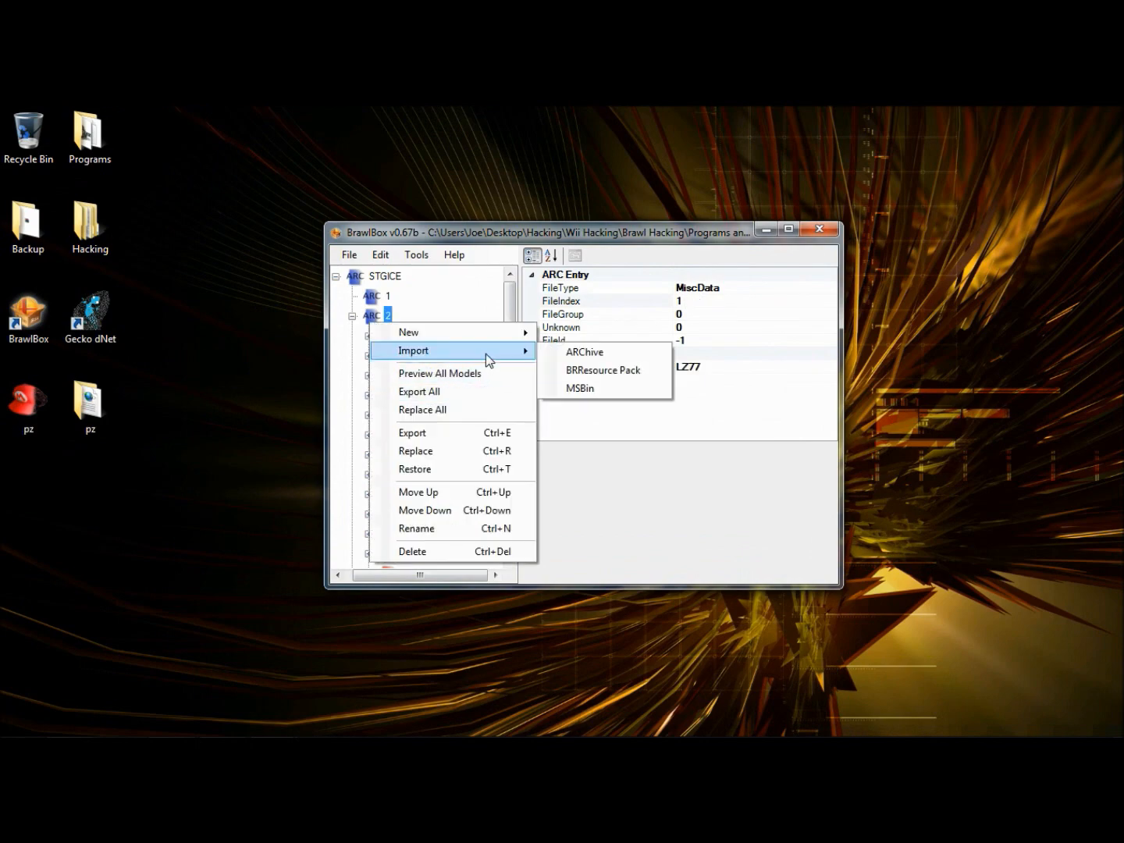
{"action": "left_click", "coordinate": [570, 369]}
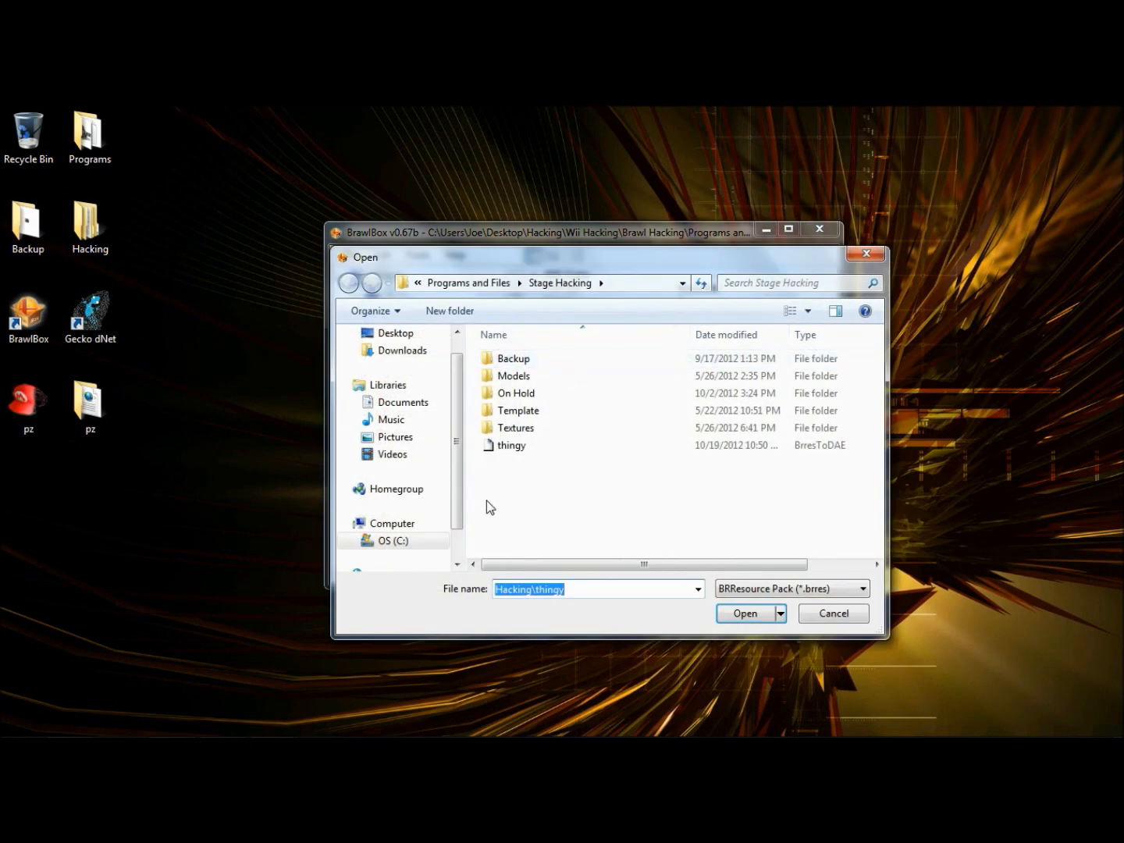
{"action": "left_click", "coordinate": [524, 452]}
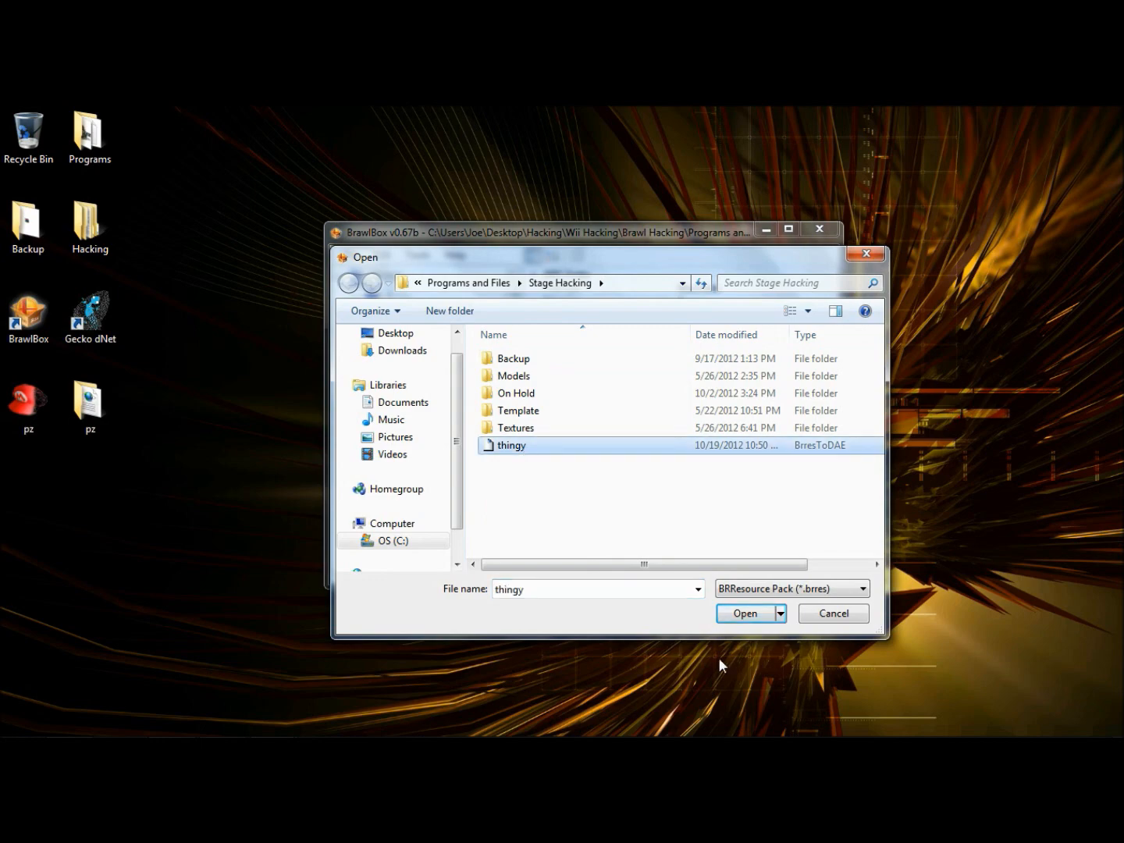
{"action": "left_click", "coordinate": [731, 618]}
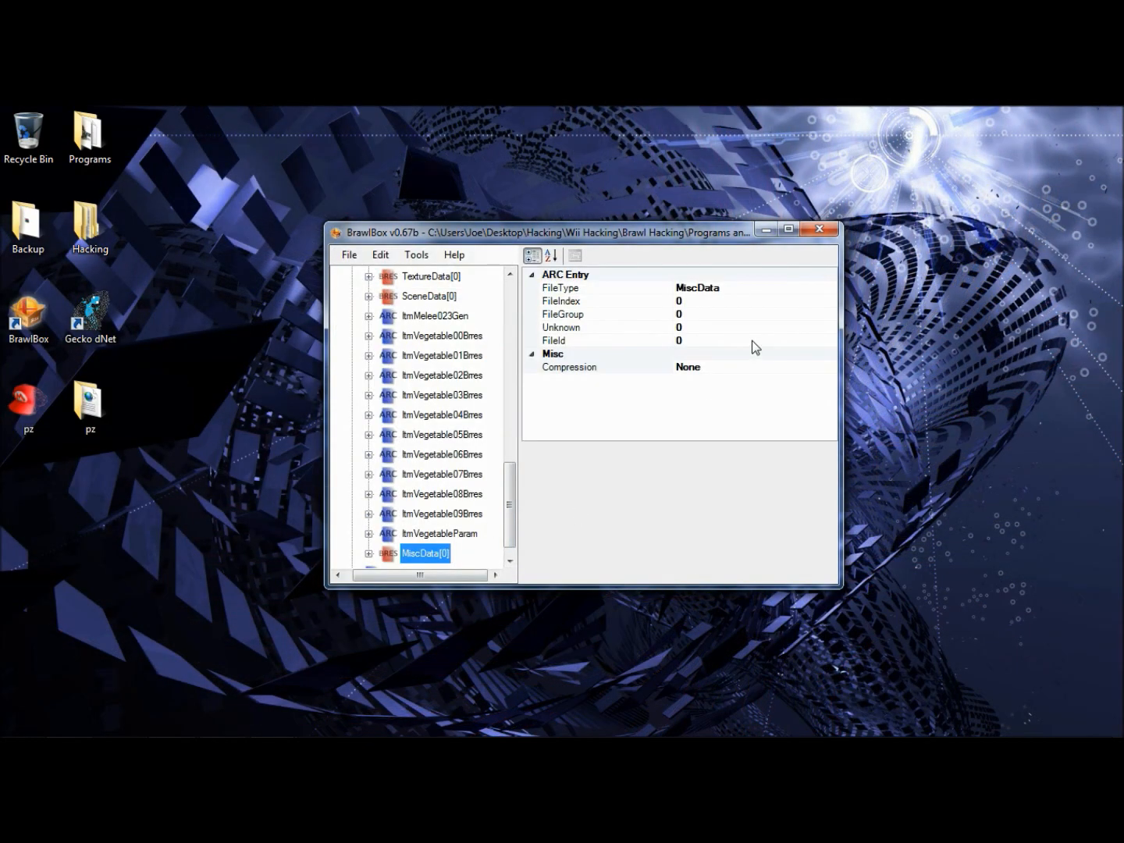
Step: Change the imported pack's FileType to ModelData and set its FileId to -1
{"action": "left_click", "coordinate": [747, 290]}
{"action": "left_click", "coordinate": [830, 287]}
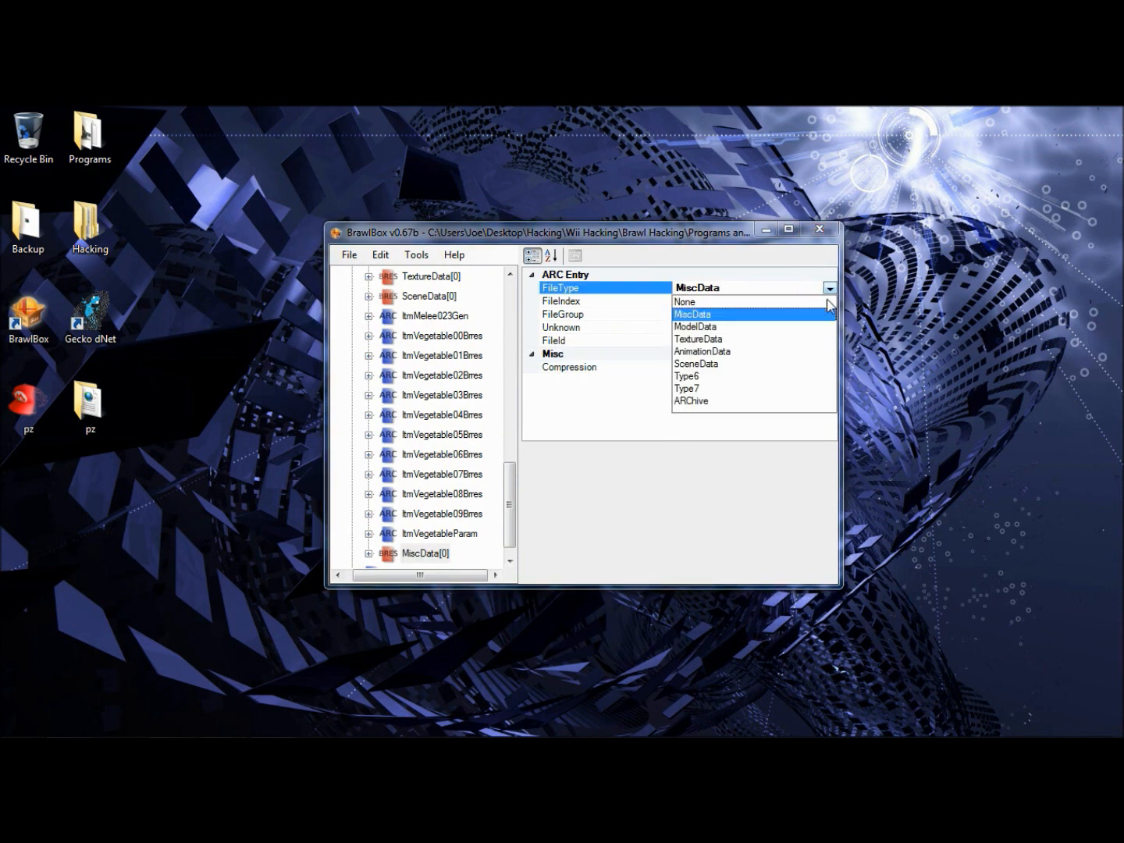
{"action": "left_click", "coordinate": [703, 327]}
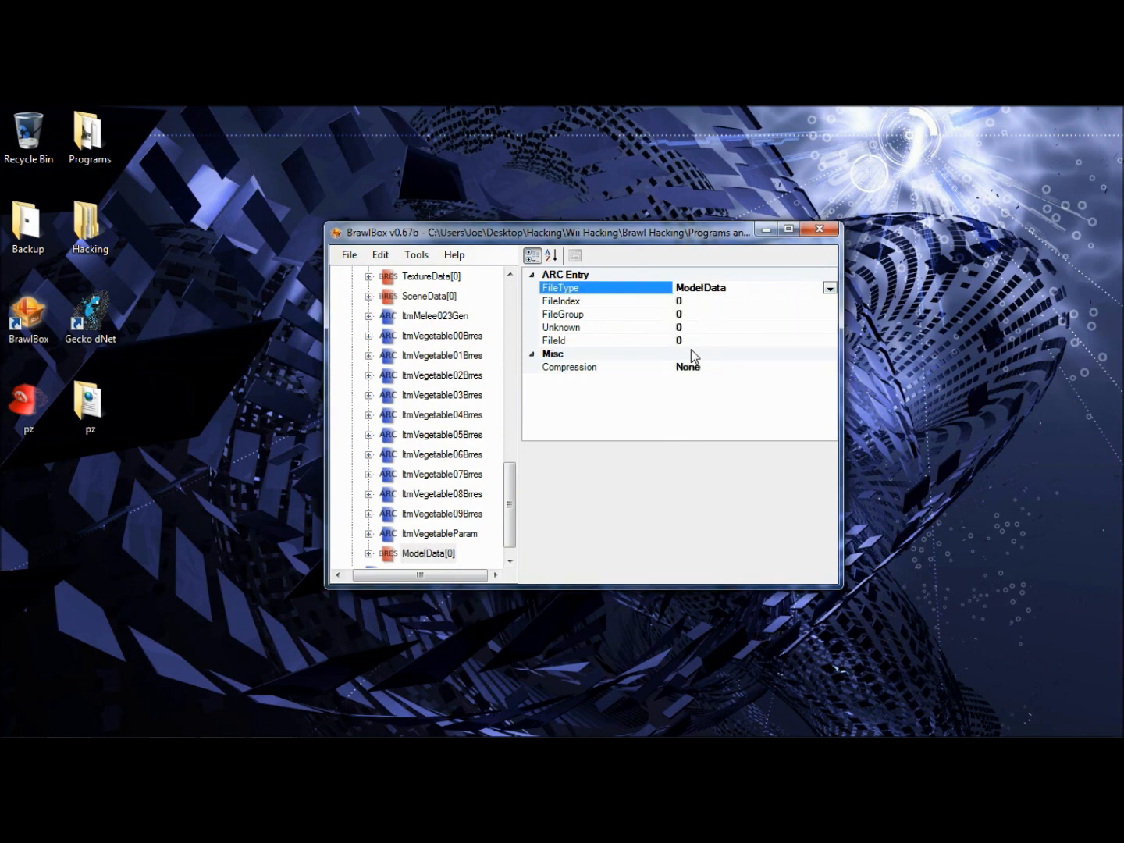
{"action": "left_click", "coordinate": [694, 342]}
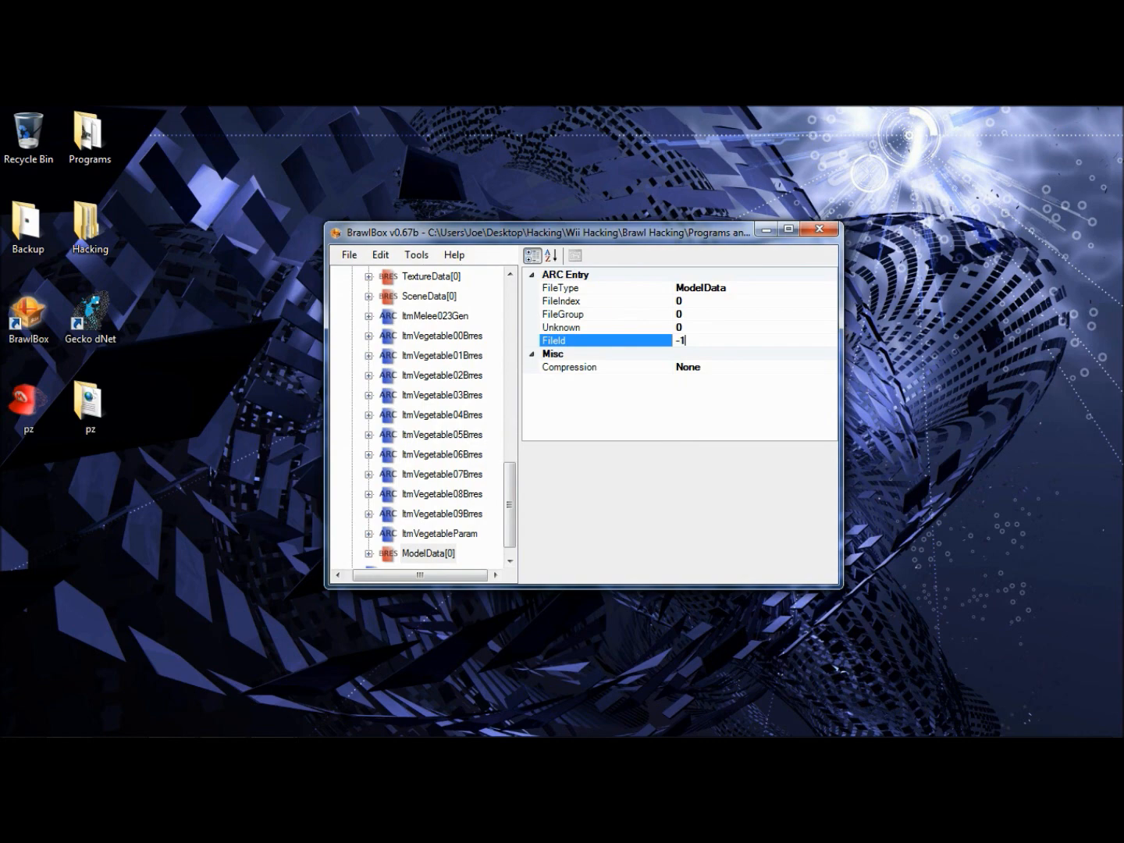
{"action": "left_click", "coordinate": [694, 312]}
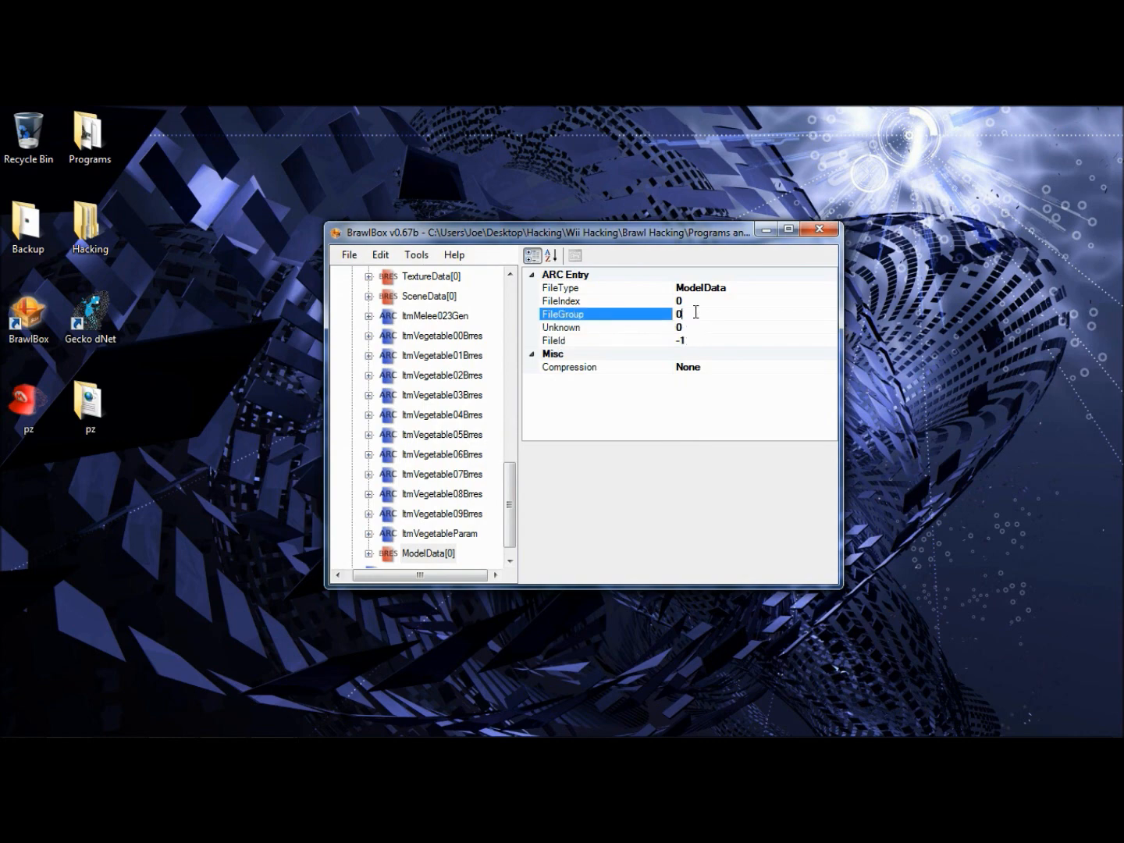
{"action": "key", "text": "BackSpace"}
{"action": "type", "text": "13"}
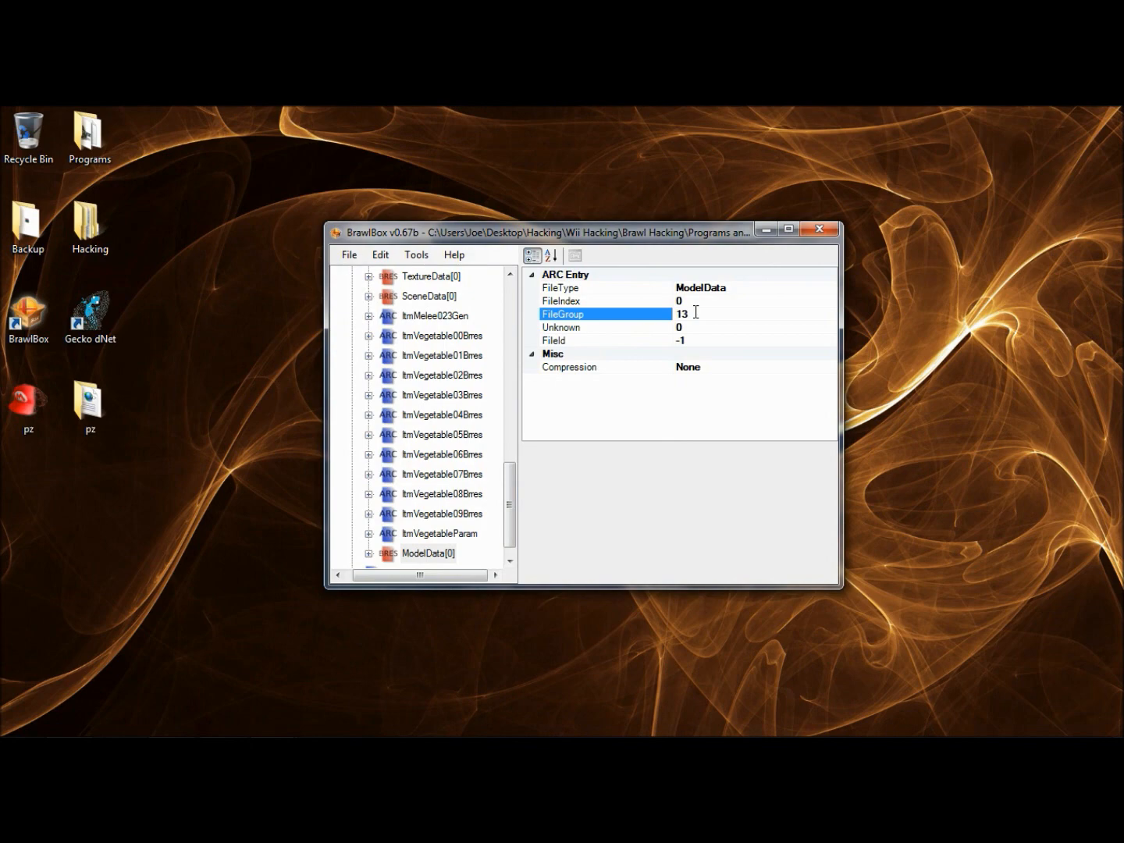
{"action": "left_click", "coordinate": [422, 554]}
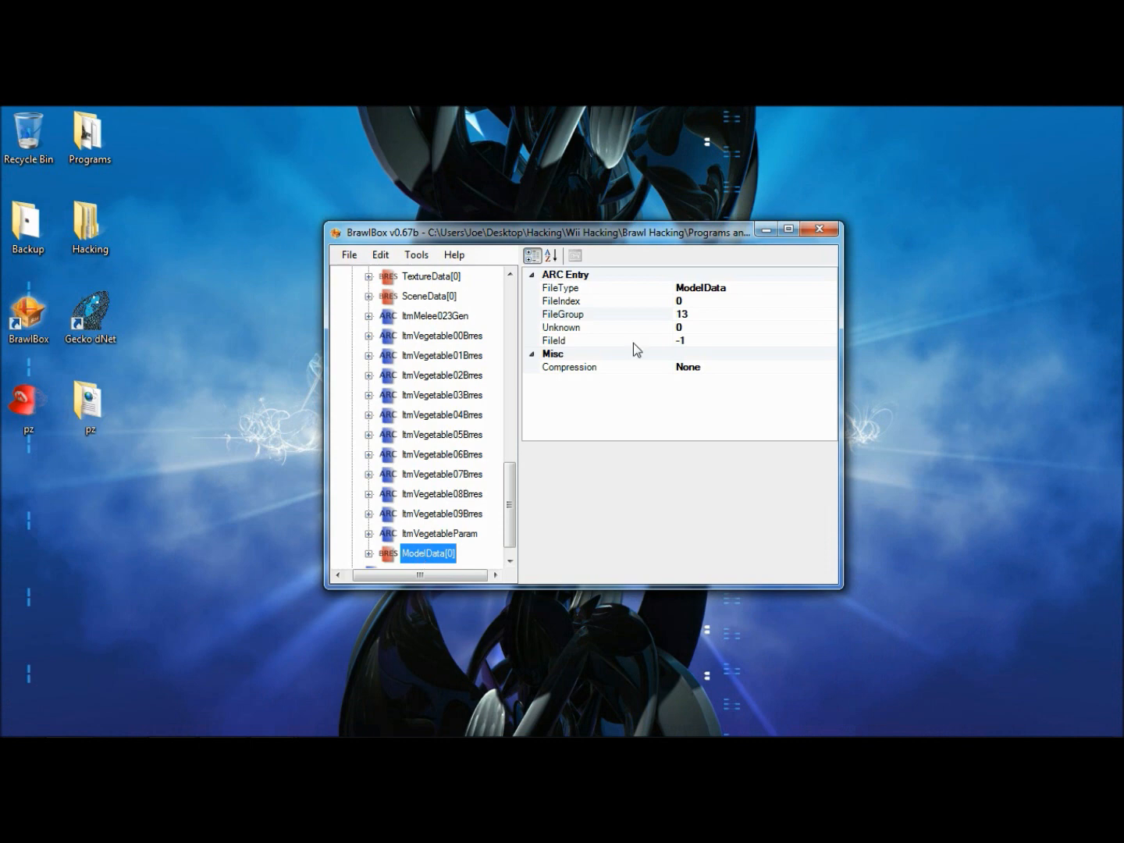
{"action": "left_click", "coordinate": [705, 312]}
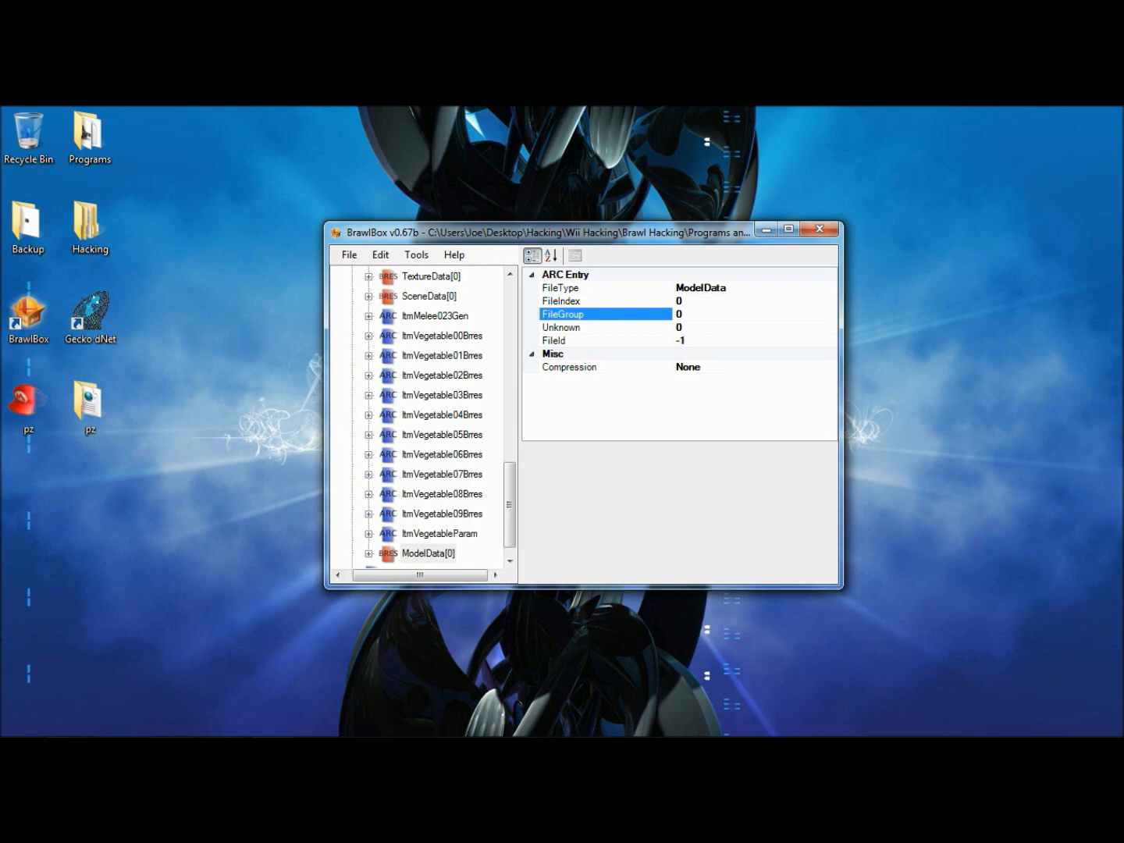
Step: Set the imported pack's FileIndex to 13
{"action": "left_click", "coordinate": [707, 291]}
{"action": "left_click", "coordinate": [706, 300]}
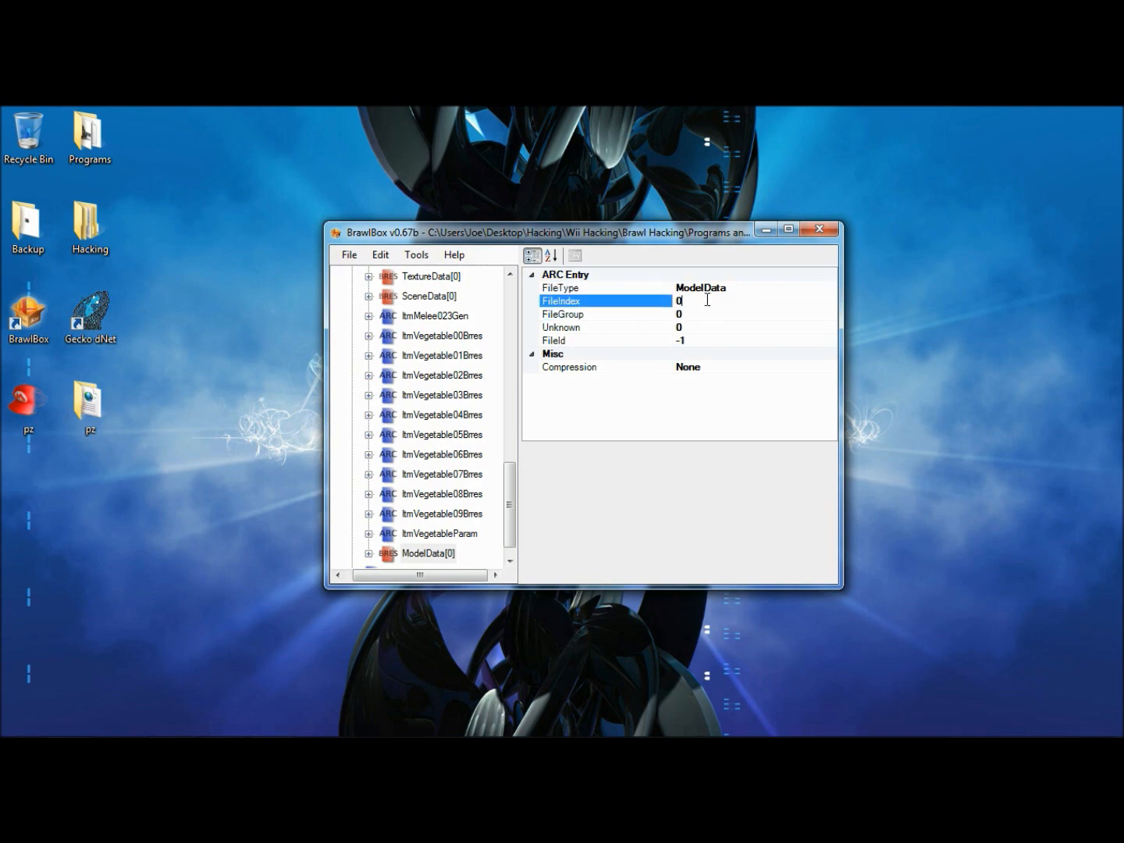
{"action": "type", "text": "13"}
{"action": "key", "text": "Return"}
{"action": "left_click", "coordinate": [443, 554]}
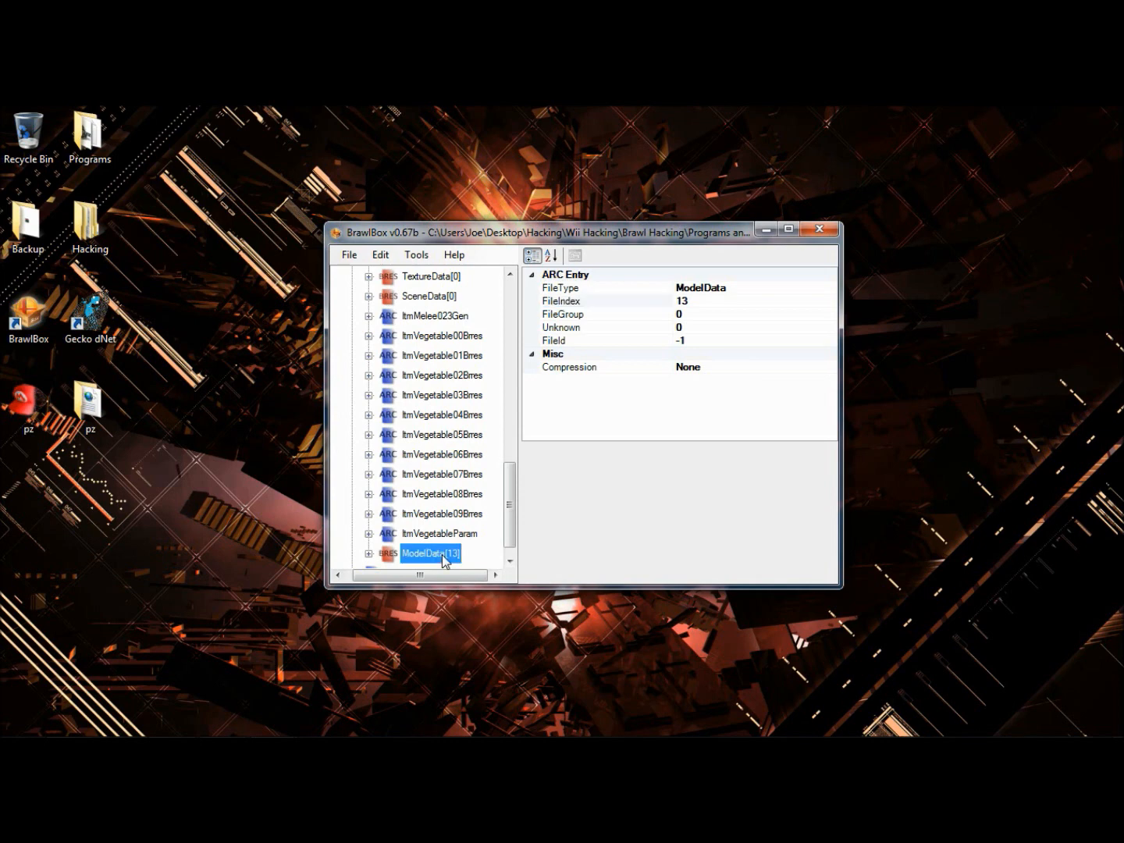
Step: Delete the imported ModelData[13] pack from the end of ARC 2
{"action": "right_click", "coordinate": [443, 556]}
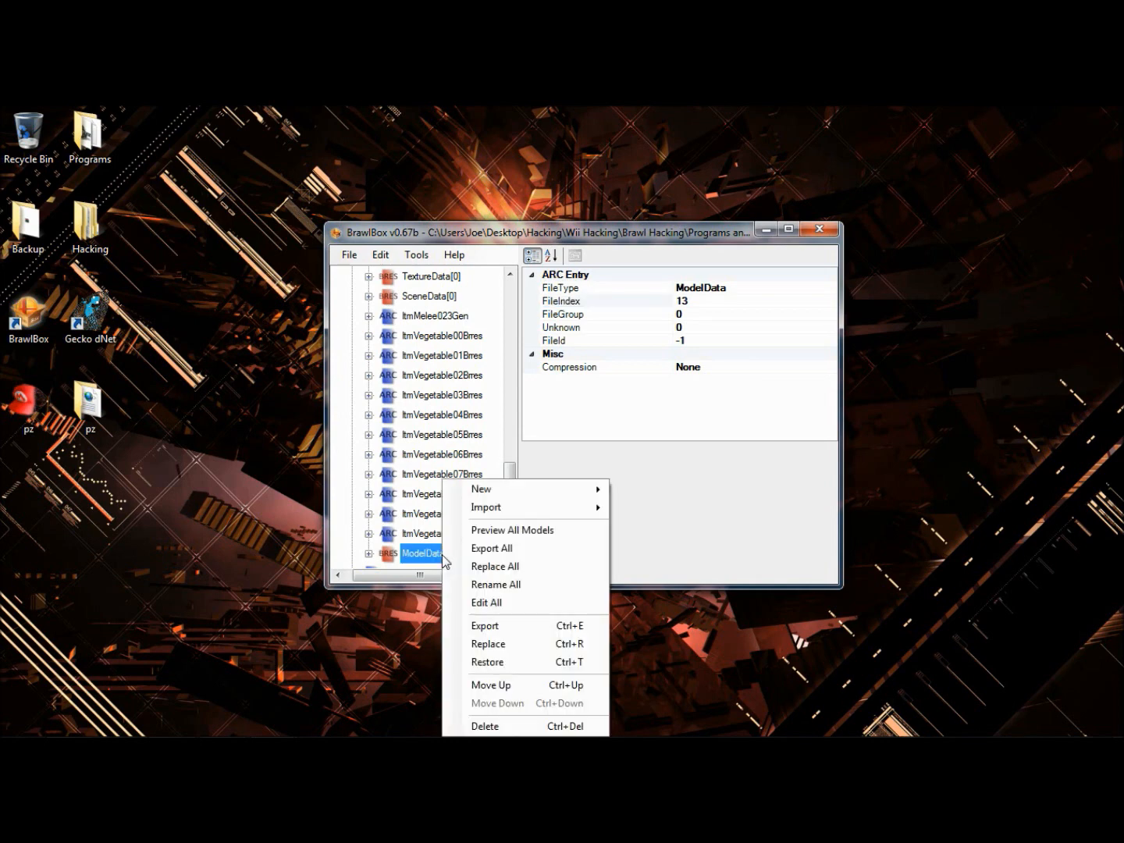
{"action": "left_click", "coordinate": [483, 727]}
Step: Import the thingy model file into the ModelData[12] pack alongside StgIceWhitebear
{"action": "left_click_drag", "start_coordinate": [510, 530], "coordinate": [509, 404]}
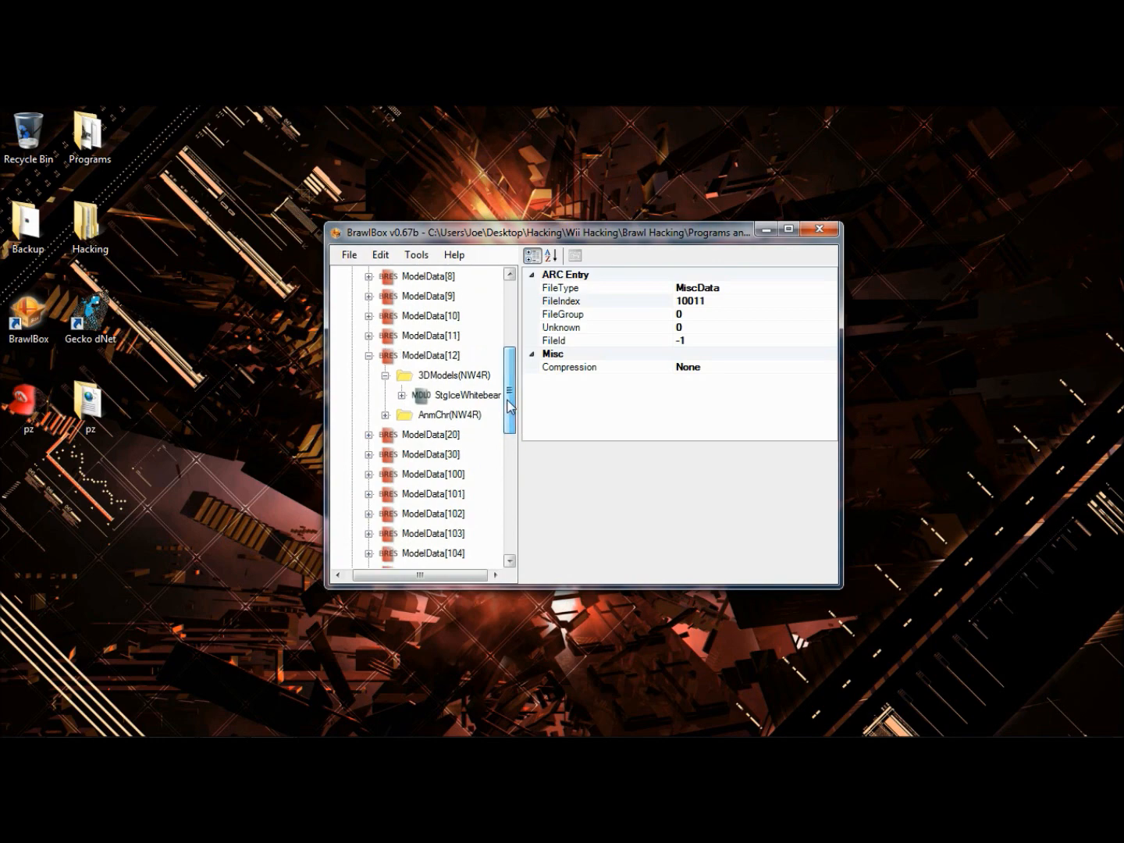
{"action": "left_click", "coordinate": [446, 356]}
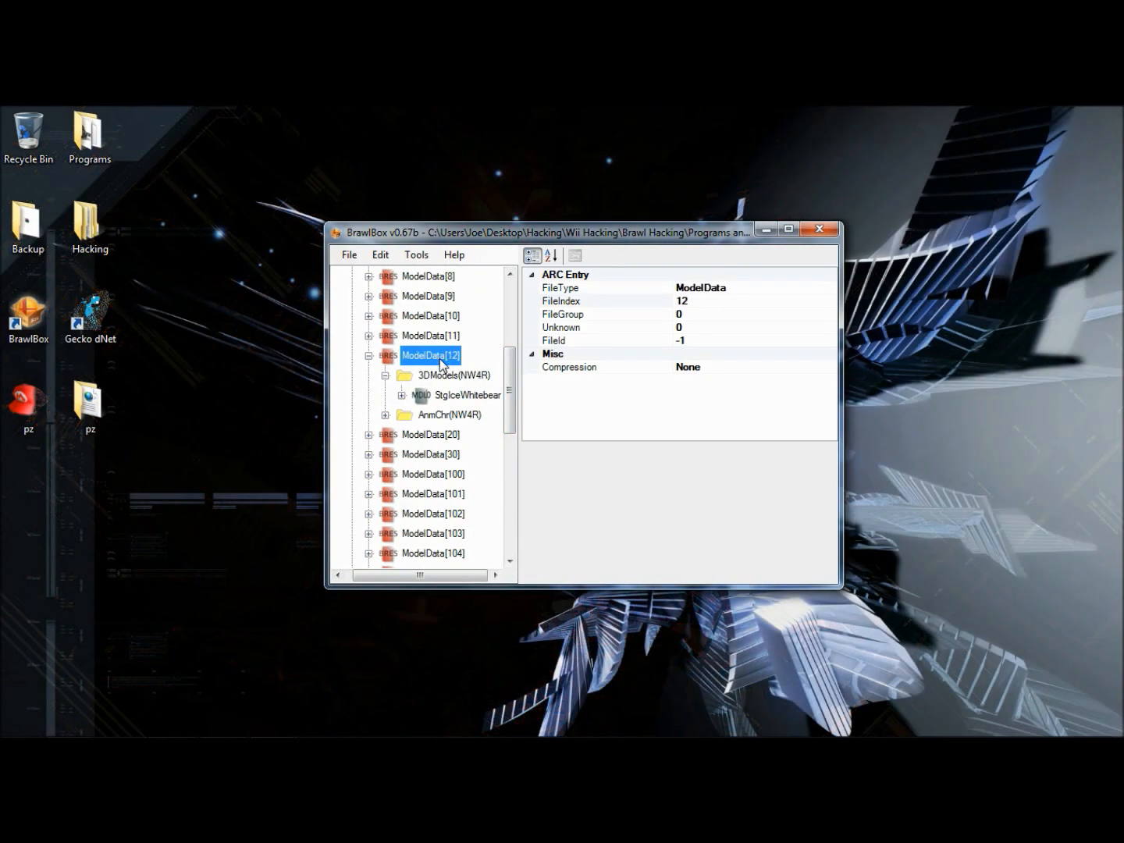
{"action": "left_click", "coordinate": [445, 402]}
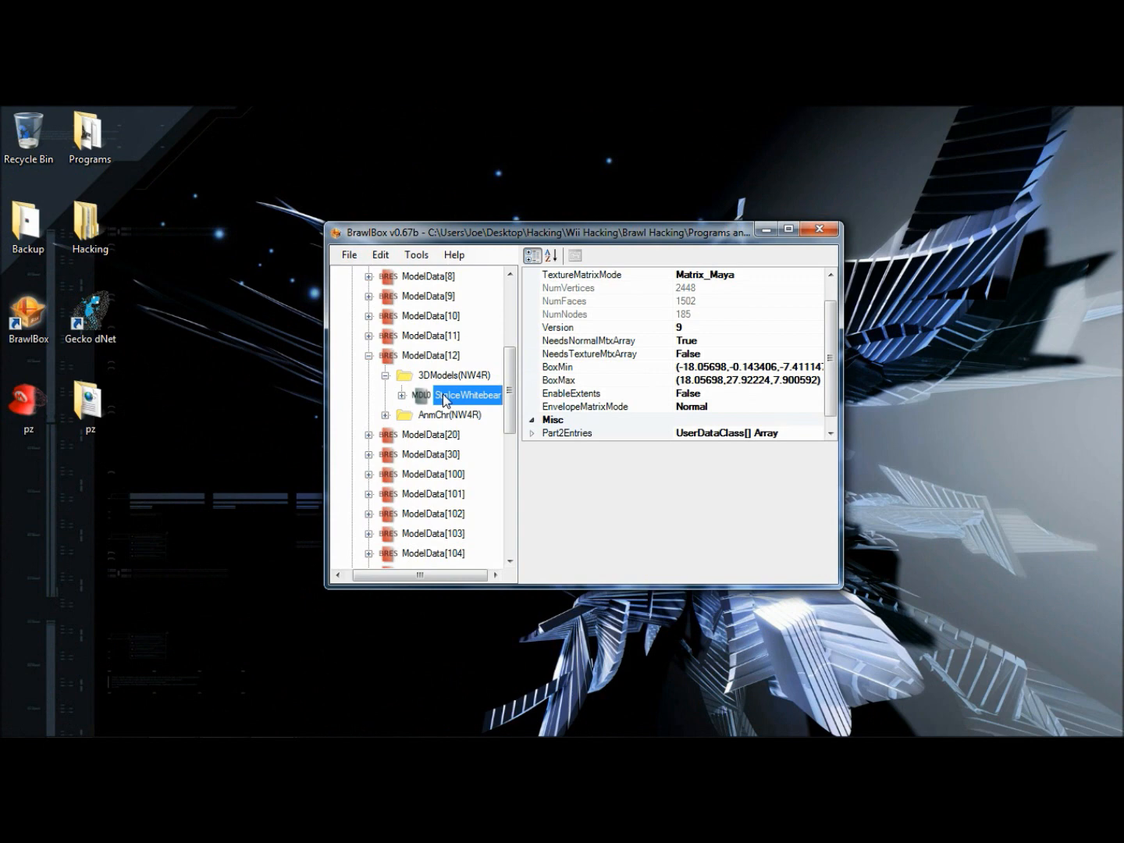
{"action": "left_click", "coordinate": [412, 362]}
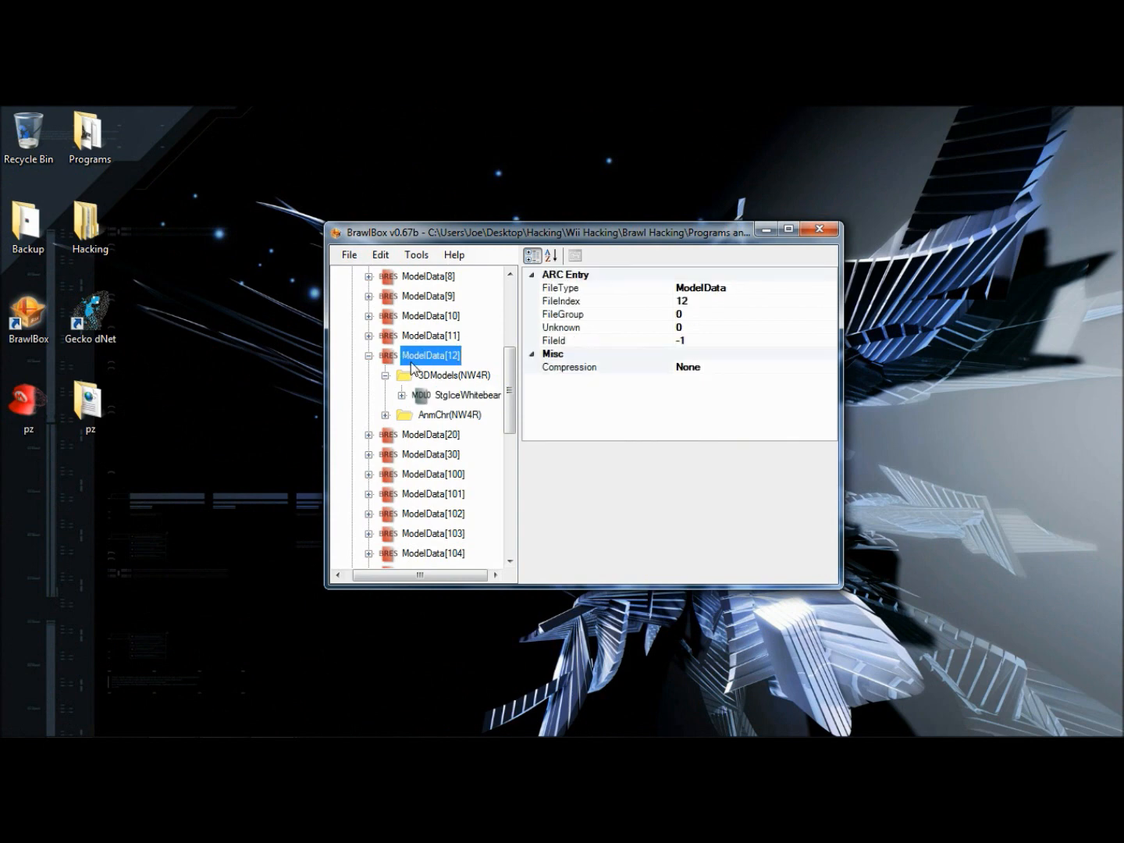
{"action": "right_click", "coordinate": [411, 361]}
{"action": "mouse_move", "coordinate": [552, 392]}
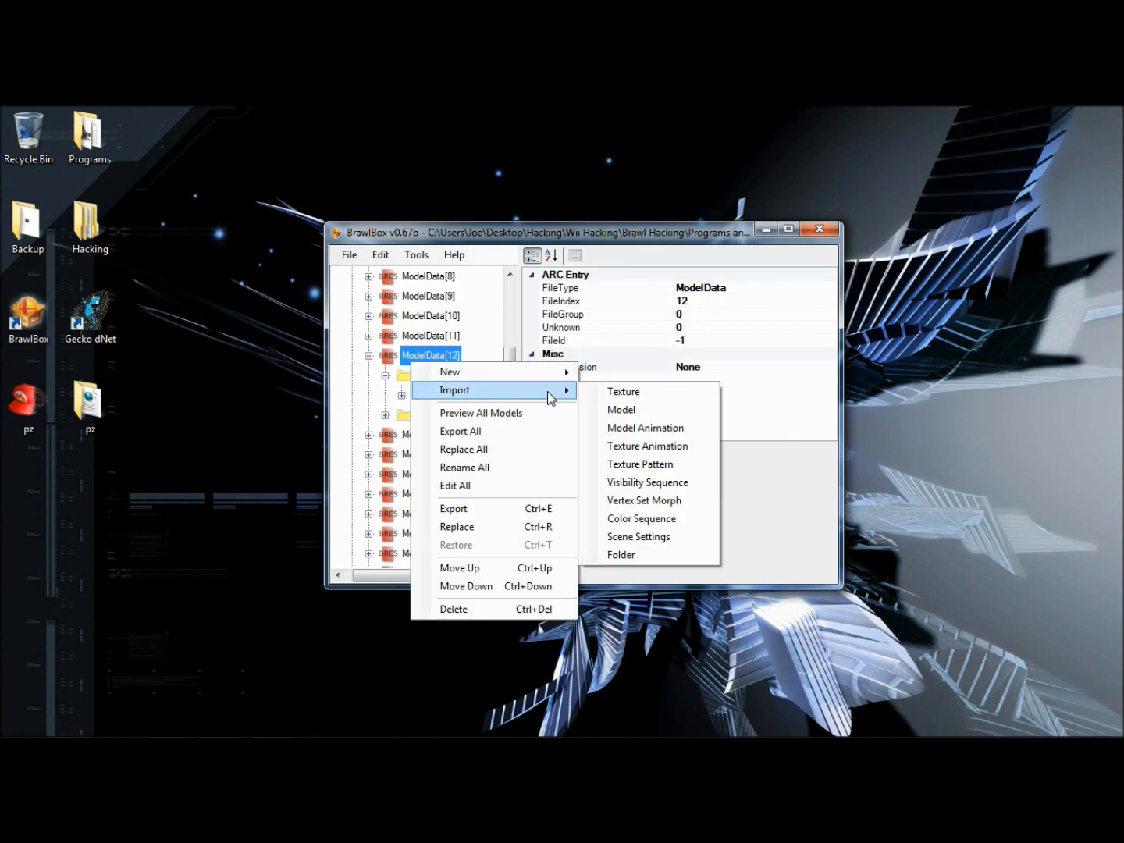
{"action": "left_click", "coordinate": [644, 405]}
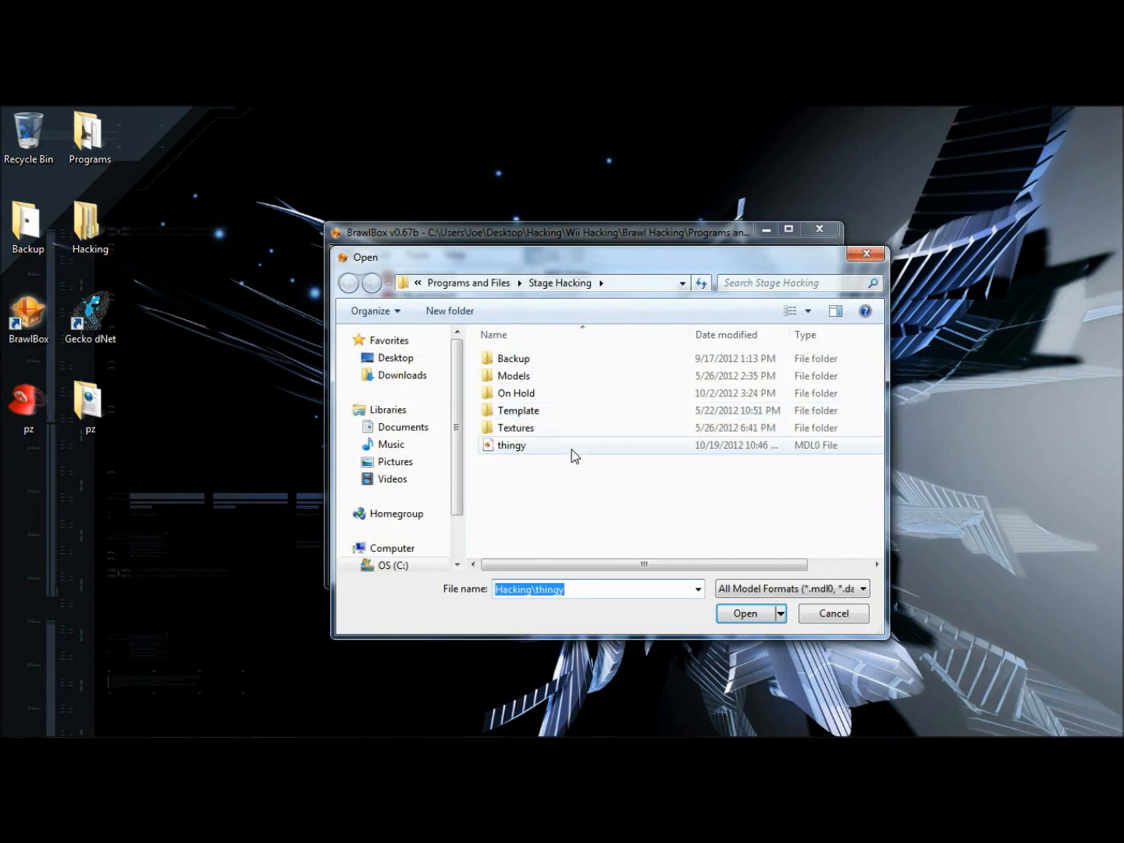
{"action": "left_click", "coordinate": [571, 449]}
{"action": "left_click", "coordinate": [737, 613]}
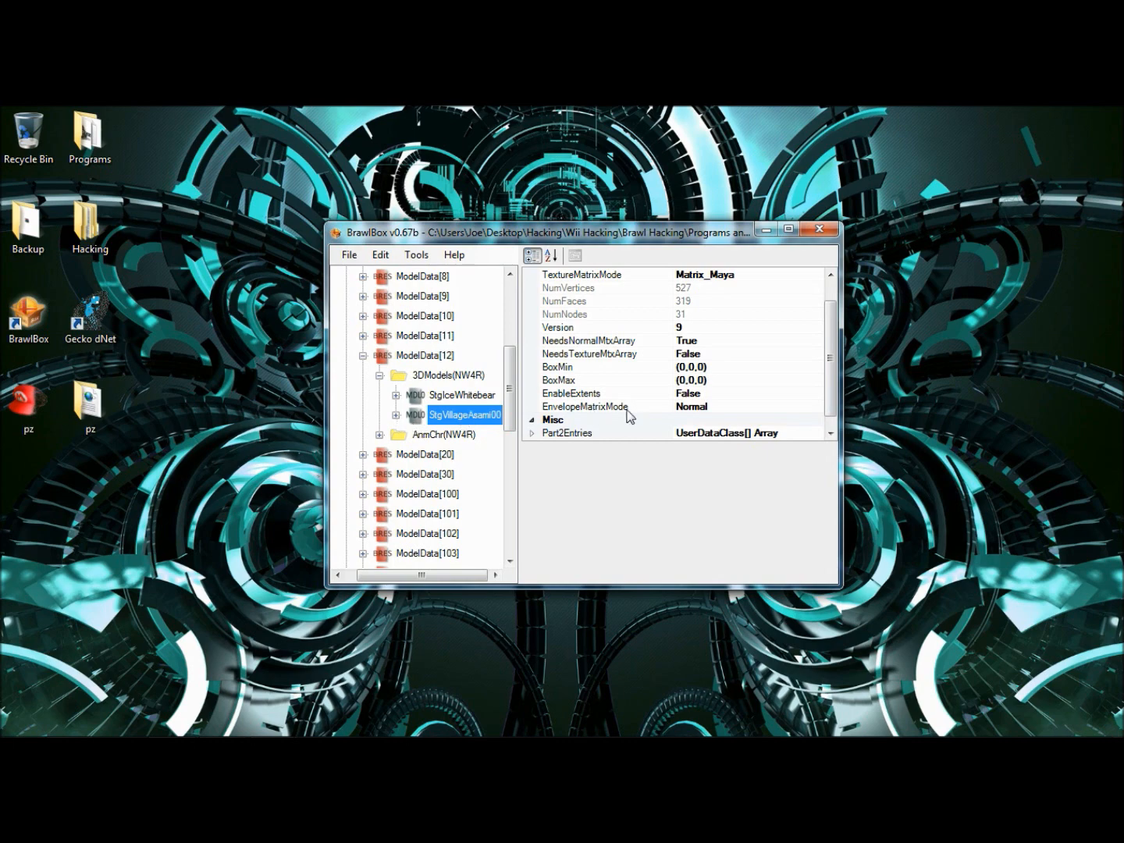
Step: Find the TextureData[0] pack in ARC 2 and expand it to examine its Palettes(NW4R) and Textures(NW4R) folders
{"action": "left_click_drag", "start_coordinate": [512, 409], "coordinate": [509, 481]}
{"action": "left_click", "coordinate": [427, 416]}
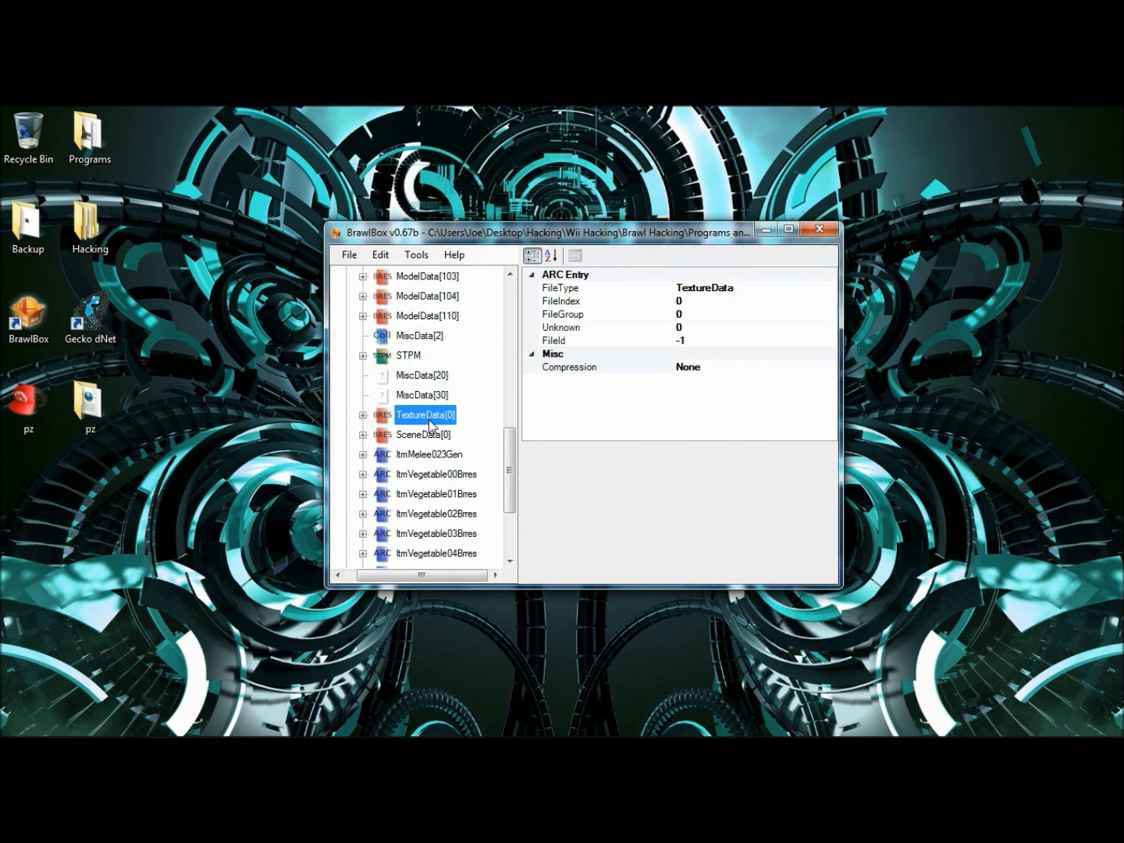
{"action": "key", "text": "Right"}
{"action": "key", "text": "Down"}
{"action": "key", "text": "Down"}
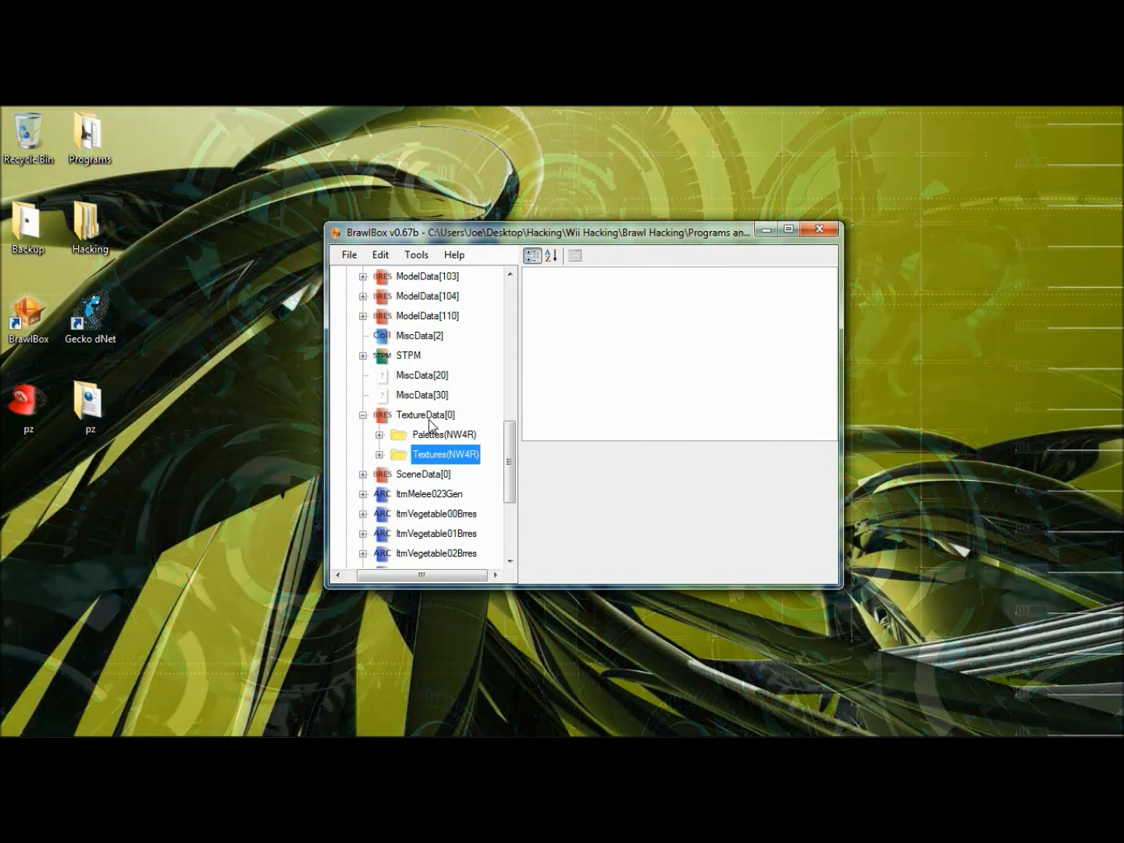
{"action": "key", "text": "Right"}
{"action": "key", "text": "Left"}
{"action": "key", "text": "Up"}
{"action": "key", "text": "Up"}
{"action": "key", "text": "Up"}
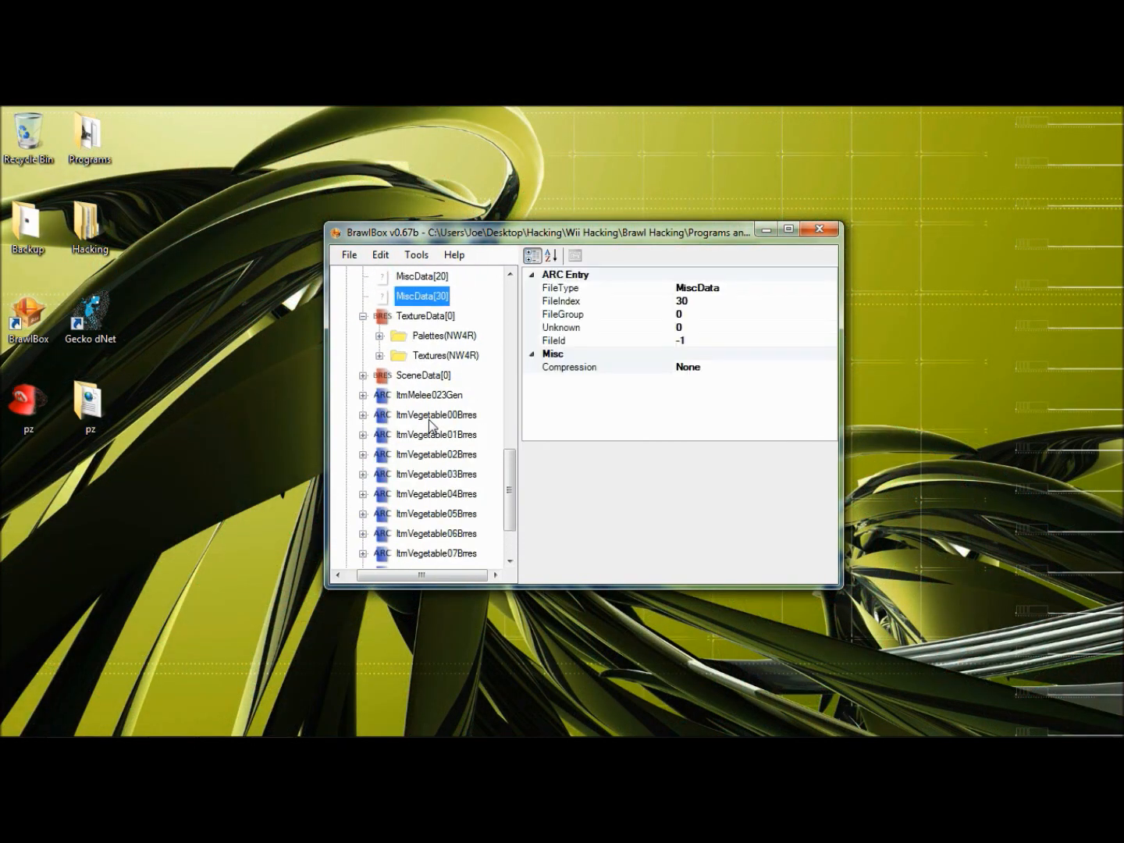
{"action": "key", "text": "Down"}
{"action": "key", "text": "Down"}
{"action": "key", "text": "Down"}
Step: Import the b0 image as a texture into TextureData[0], using CI4 format with an RGB5A3 palette
{"action": "left_click", "coordinate": [416, 321]}
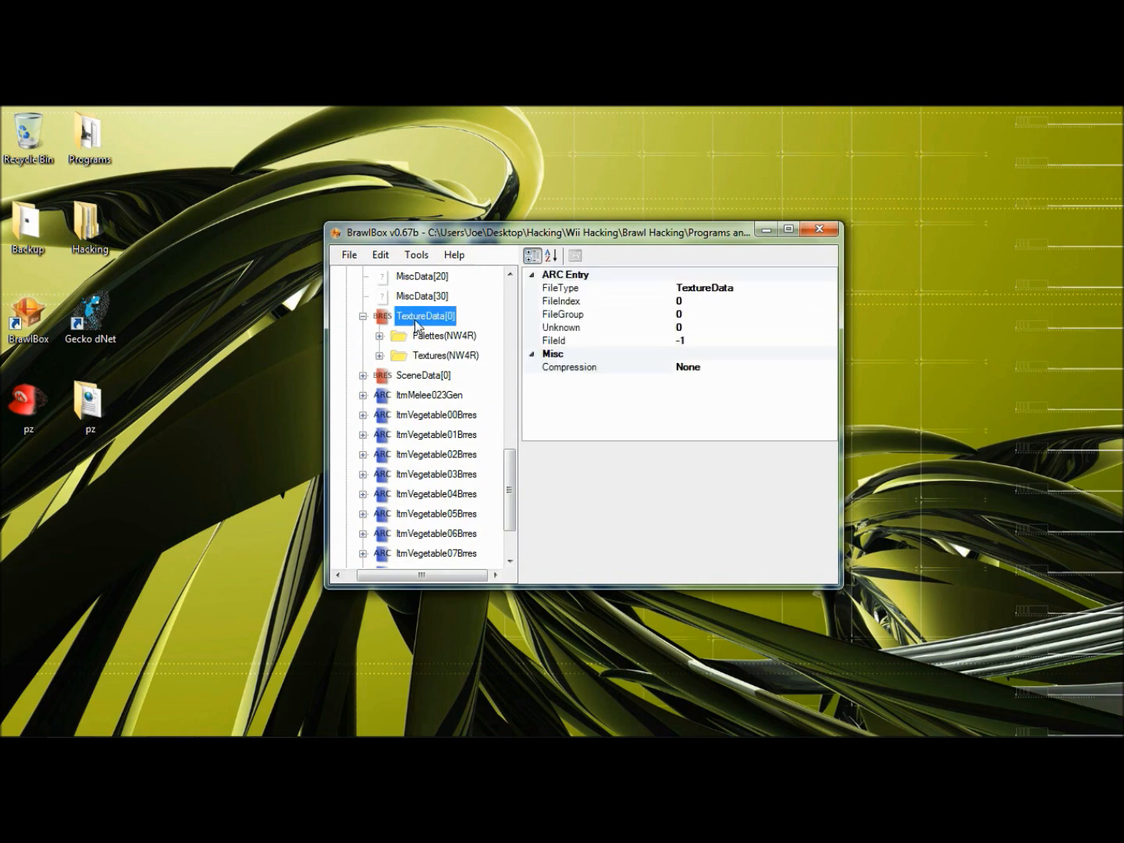
{"action": "right_click", "coordinate": [416, 320]}
{"action": "mouse_move", "coordinate": [530, 356]}
{"action": "left_click", "coordinate": [615, 351]}
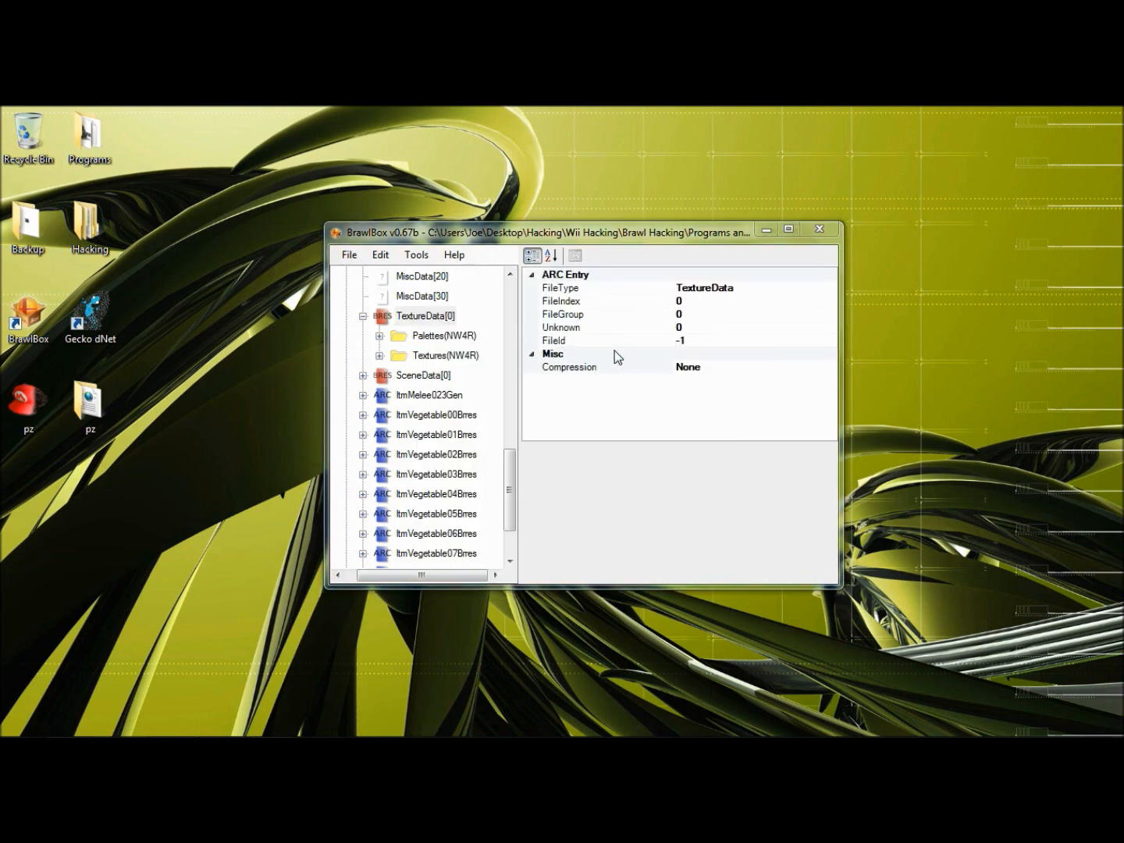
{"action": "left_click", "coordinate": [515, 446]}
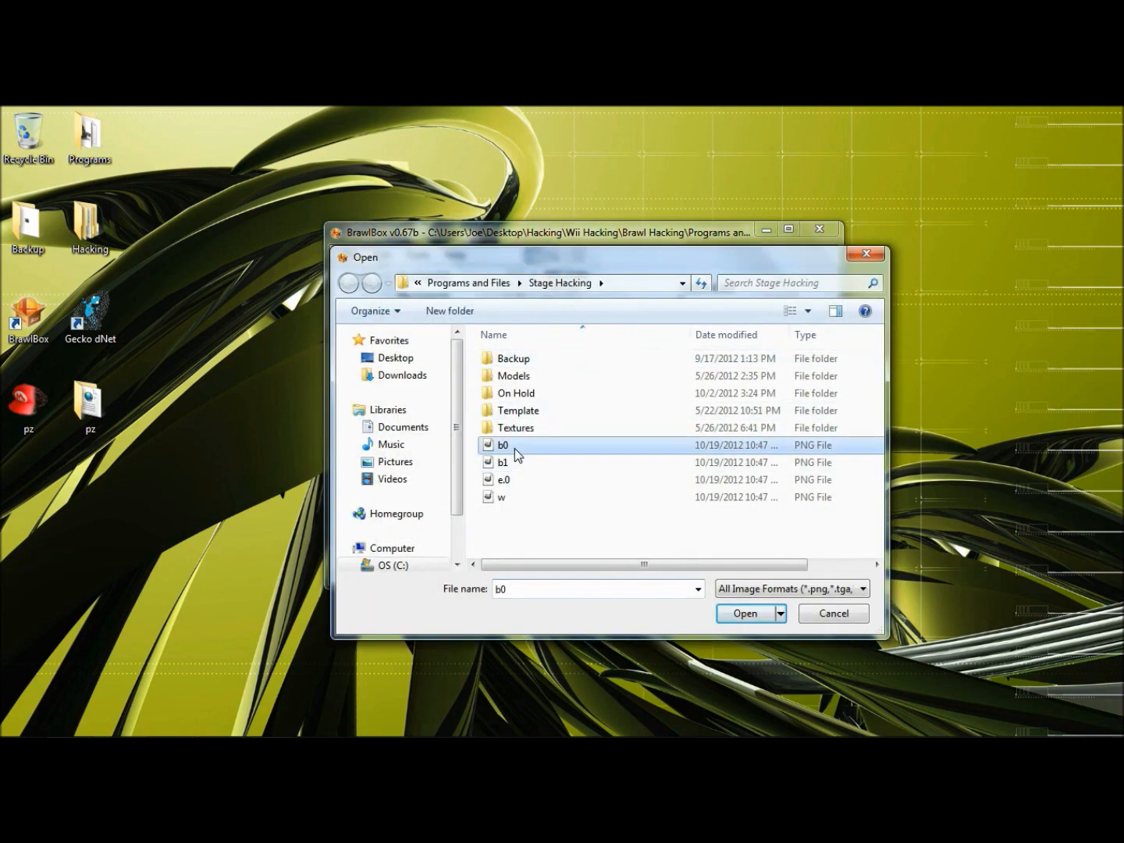
{"action": "left_click", "coordinate": [515, 464]}
{"action": "left_click", "coordinate": [514, 477]}
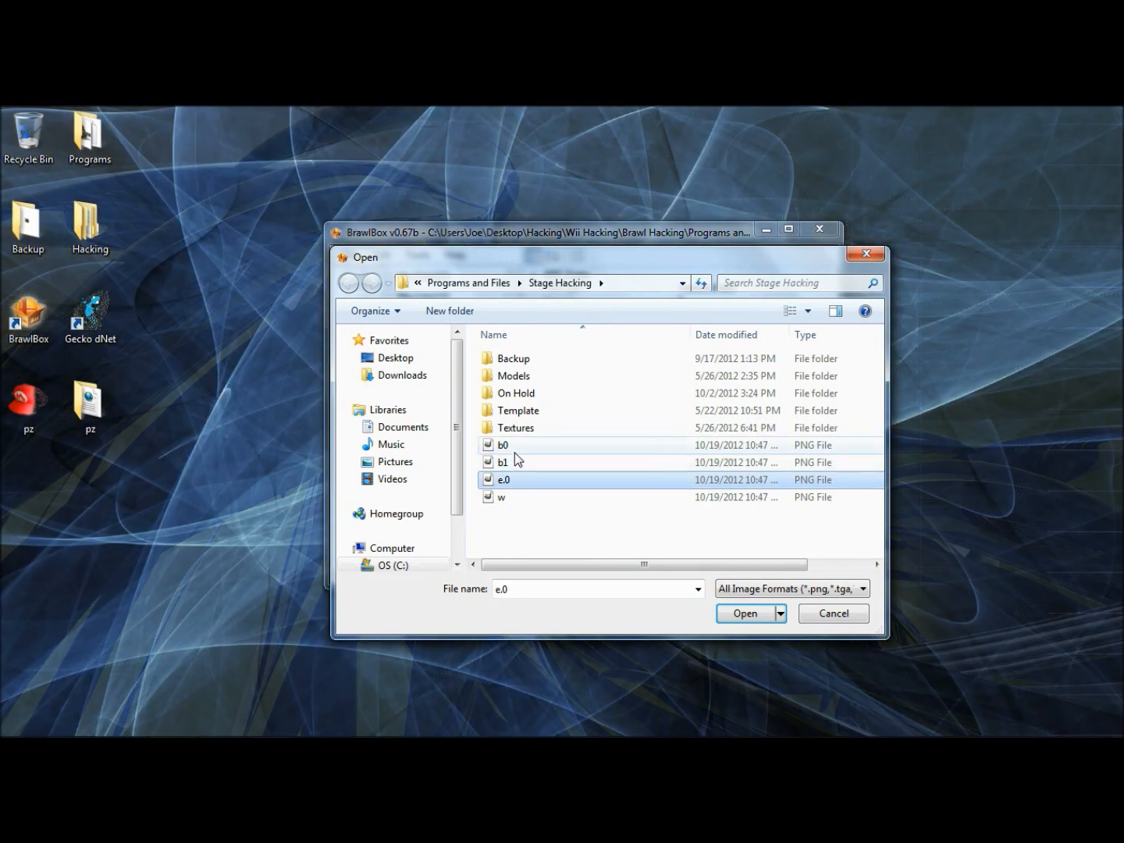
{"action": "left_click", "coordinate": [514, 449]}
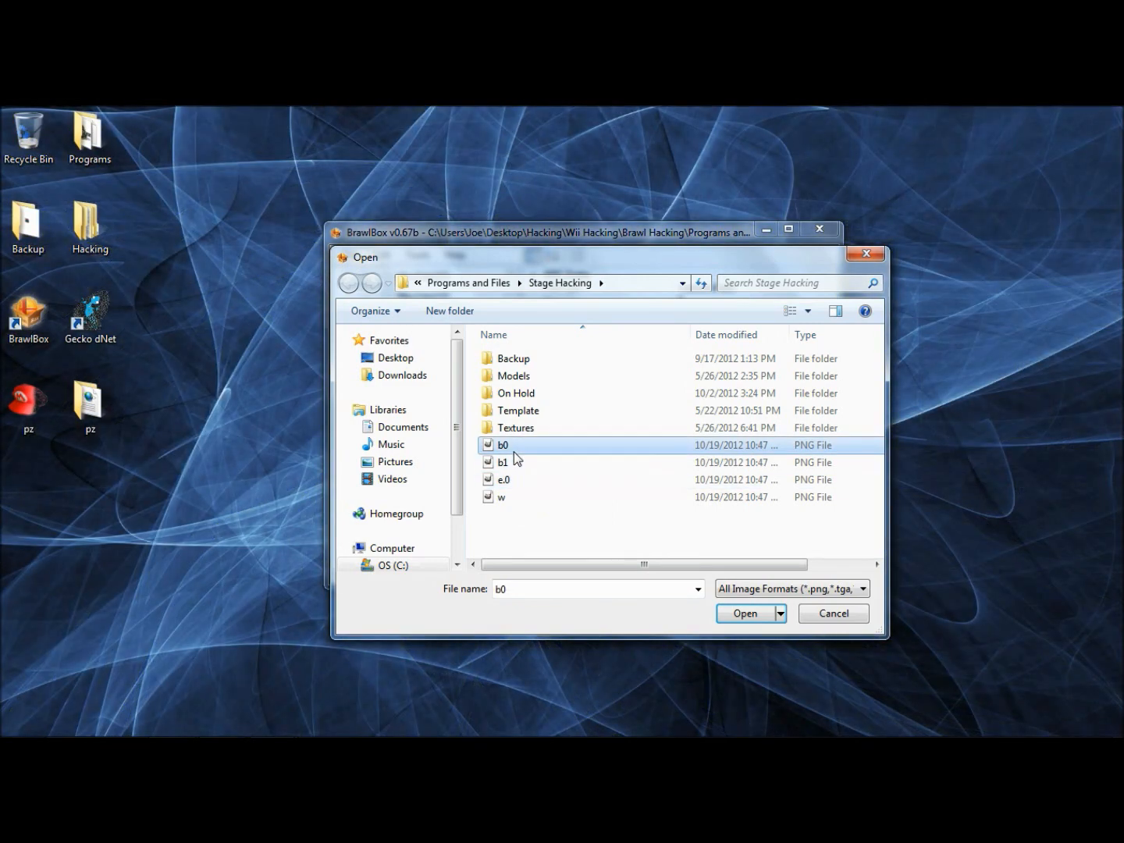
{"action": "left_click", "coordinate": [737, 615]}
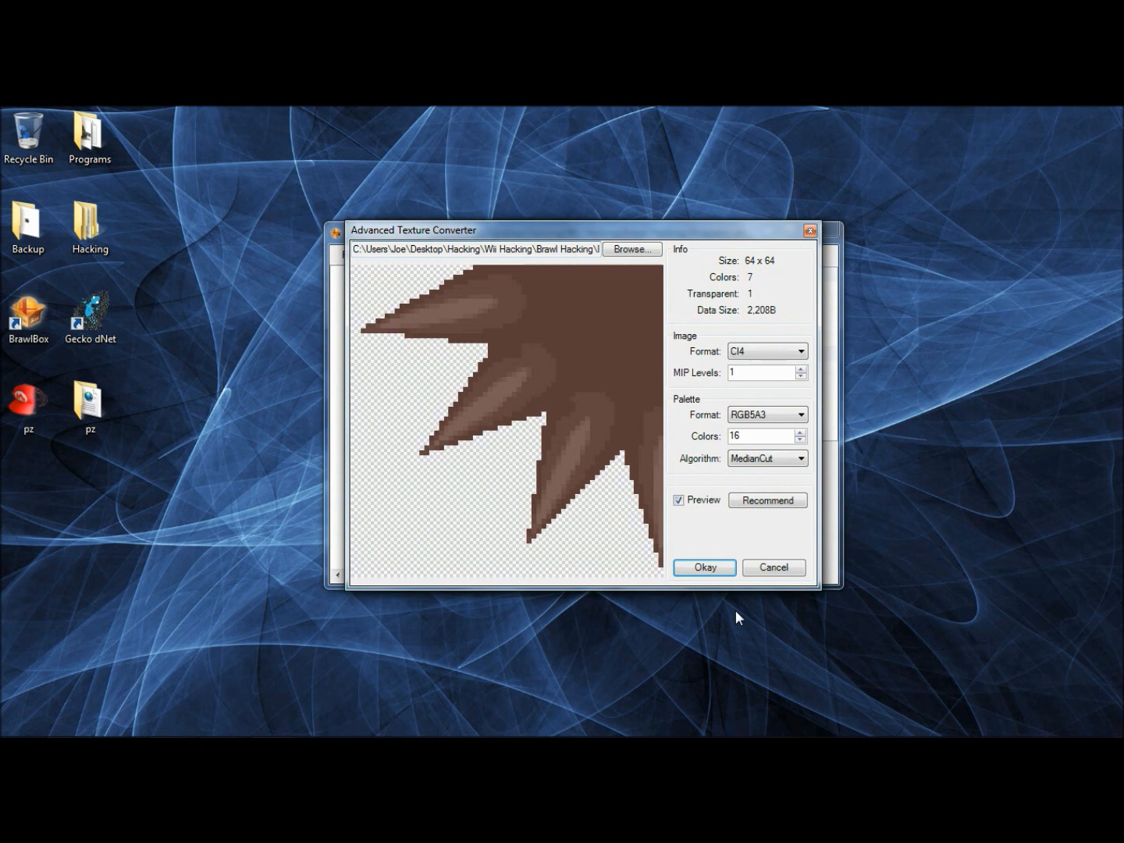
{"action": "key", "text": "Return"}
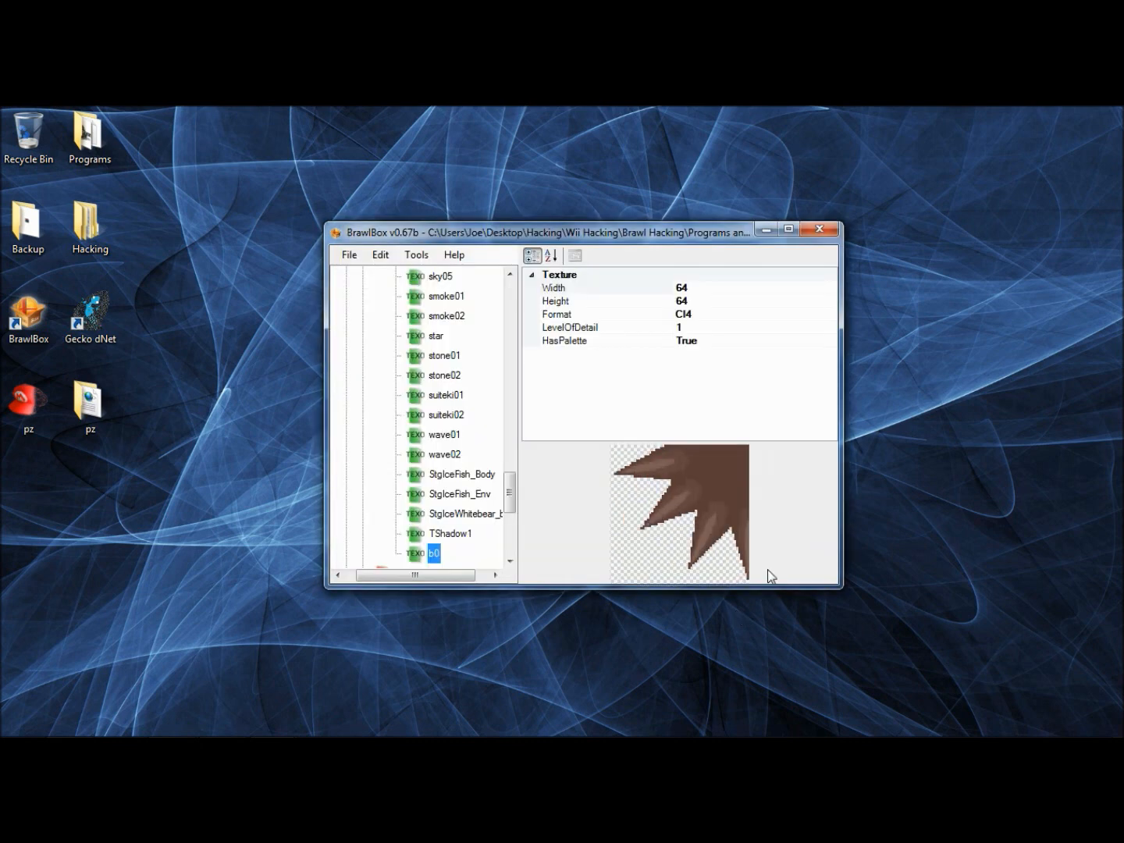
Step: Import the b1 image as a texture into TextureData[0], choosing CI4 as the image format
{"action": "left_click_drag", "start_coordinate": [509, 493], "coordinate": [510, 368]}
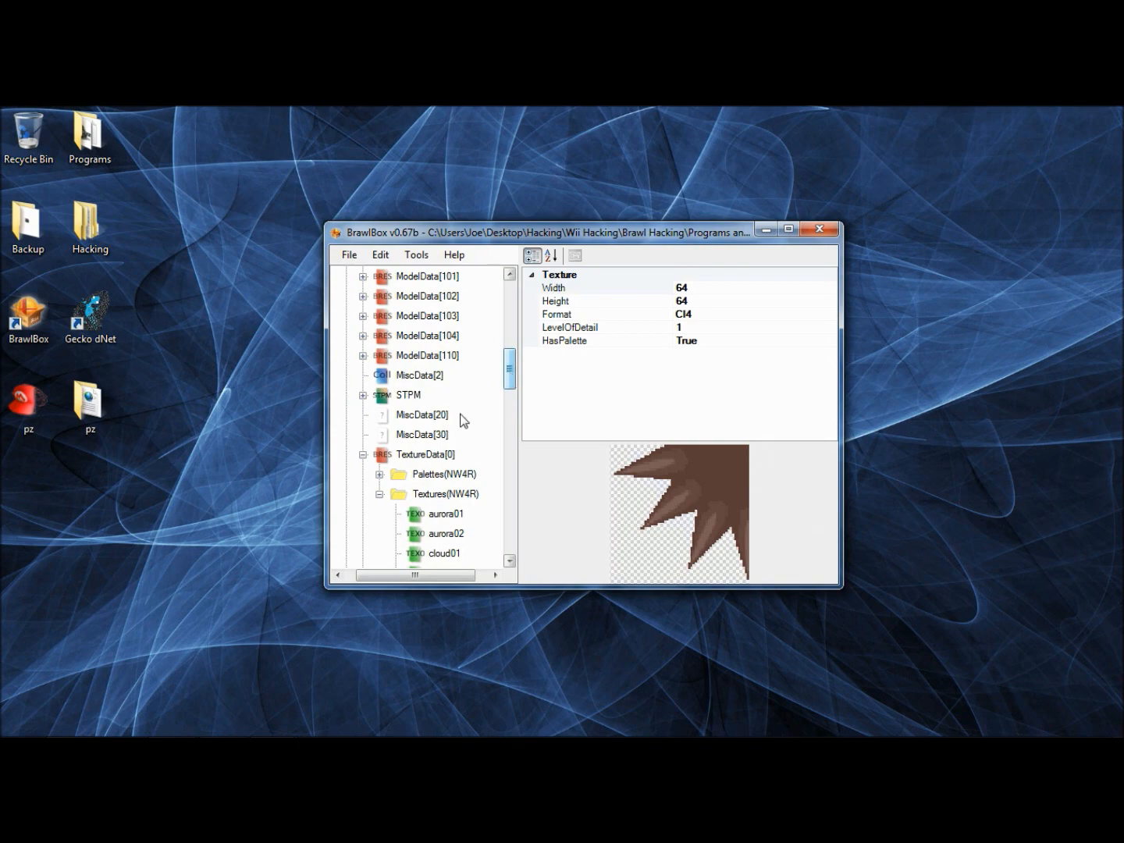
{"action": "left_click", "coordinate": [423, 453]}
{"action": "right_click", "coordinate": [424, 453]}
{"action": "mouse_move", "coordinate": [476, 480]}
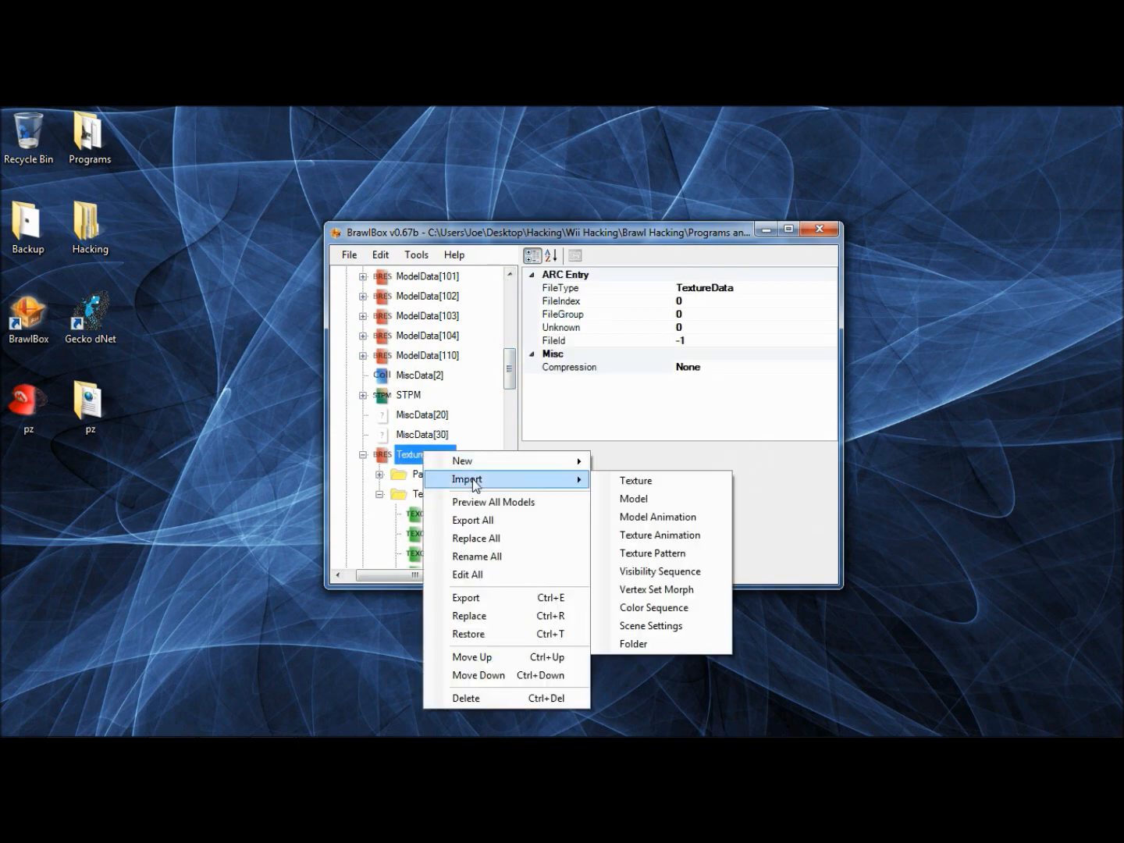
{"action": "left_click", "coordinate": [629, 481]}
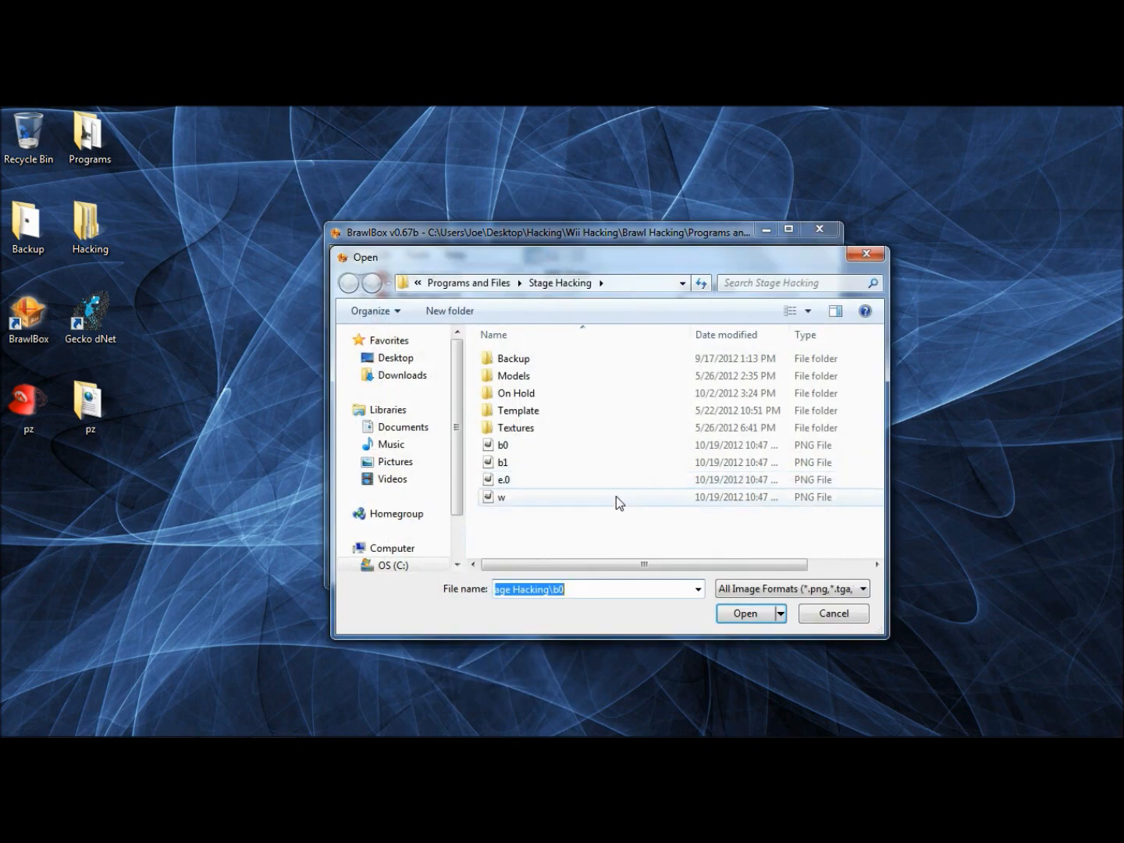
{"action": "left_click", "coordinate": [571, 462]}
{"action": "left_click", "coordinate": [744, 613]}
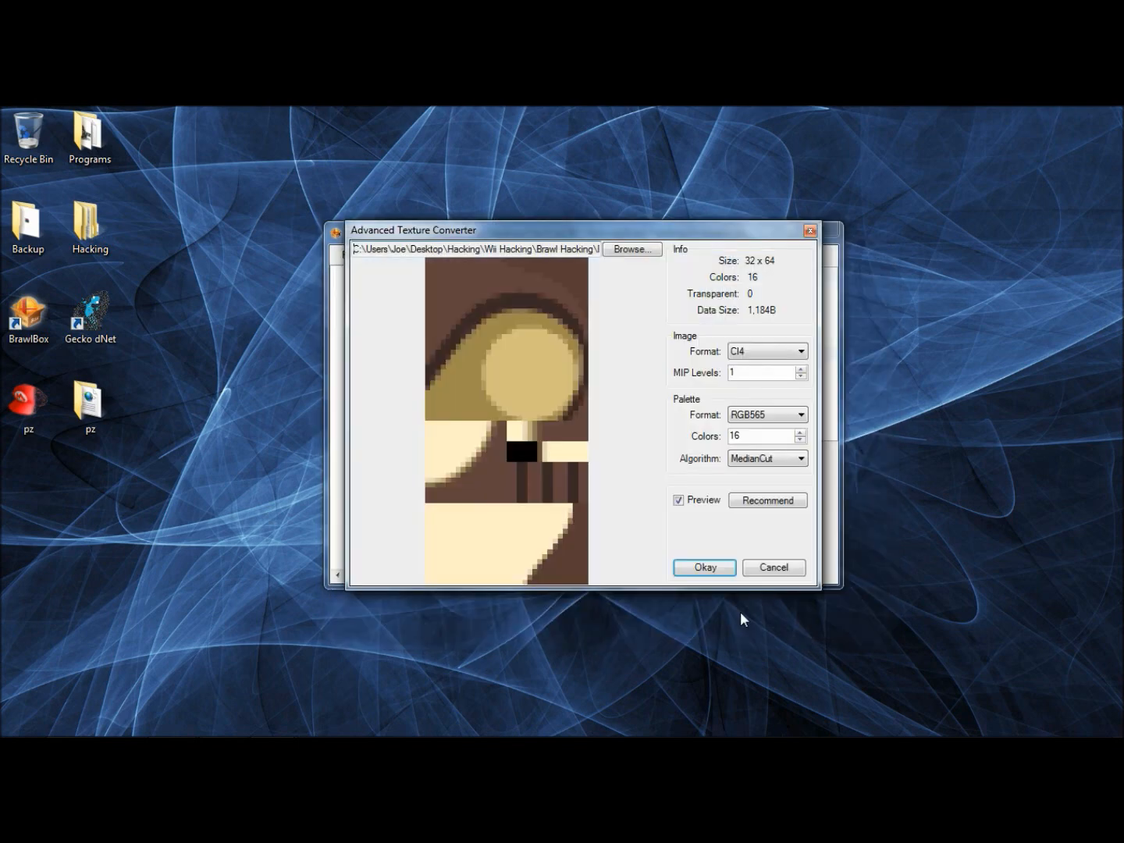
{"action": "left_click", "coordinate": [732, 355]}
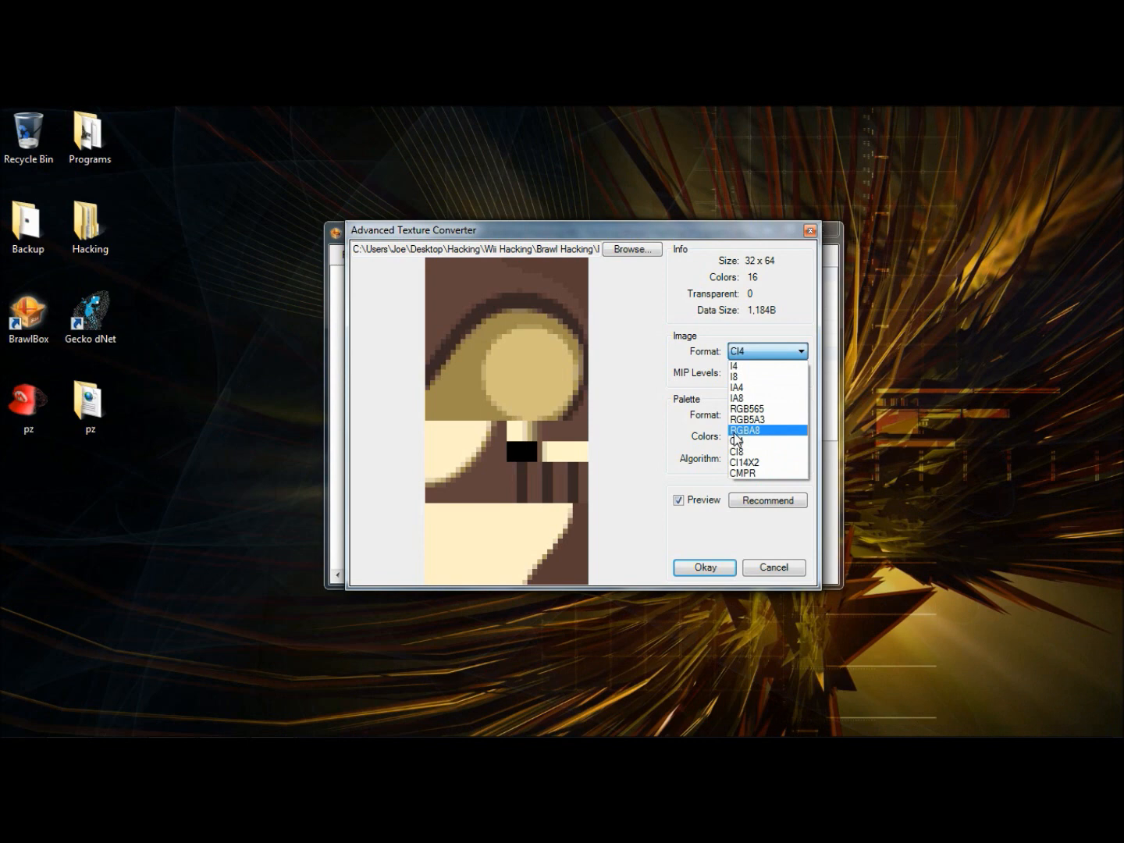
{"action": "left_click", "coordinate": [733, 446]}
{"action": "left_click", "coordinate": [709, 566]}
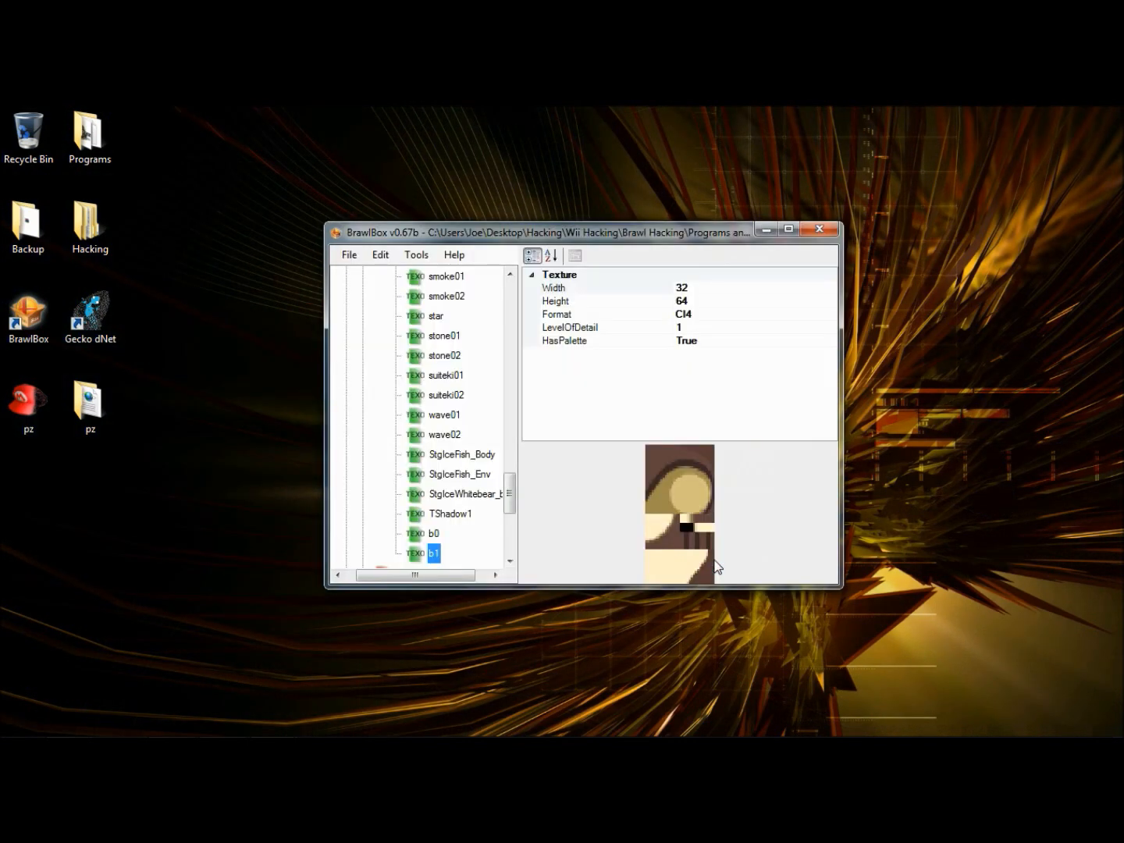
Step: Import the e.0 image as a texture into TextureData[0], using CI4 format with an RGB565 palette
{"action": "left_click_drag", "start_coordinate": [510, 491], "coordinate": [512, 350]}
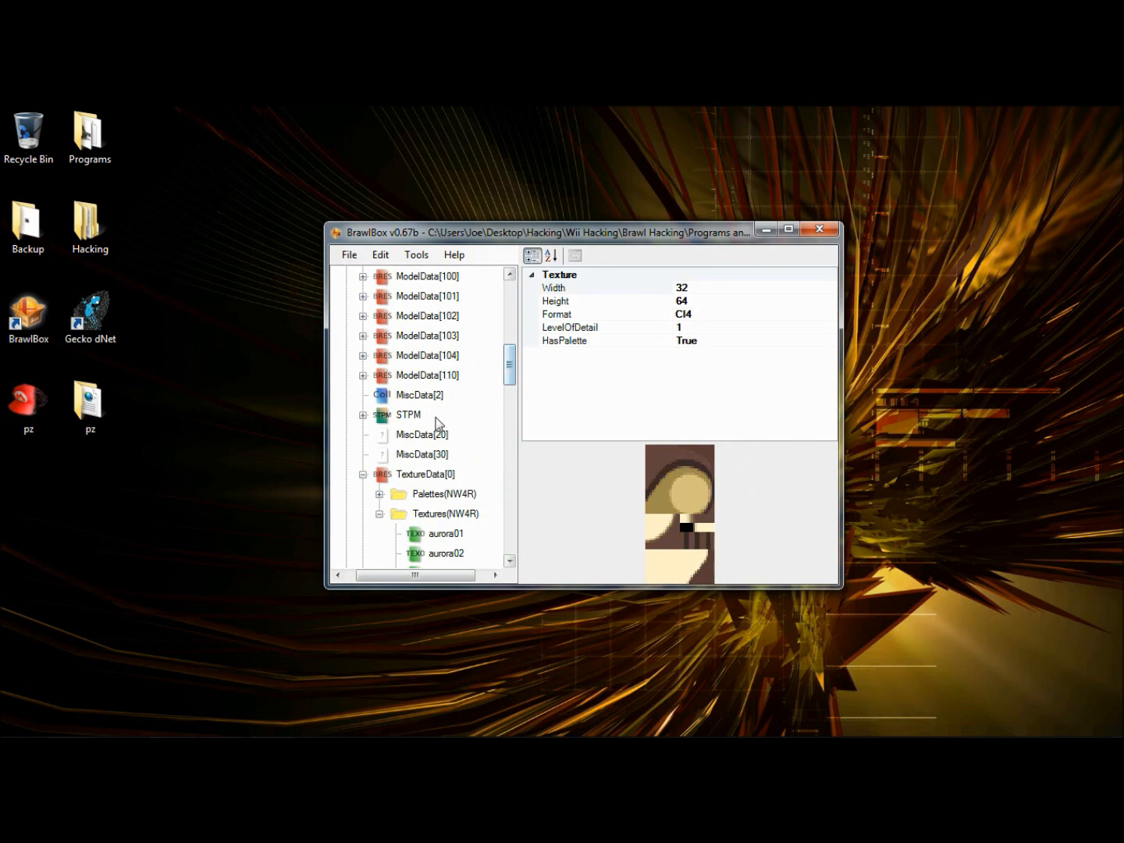
{"action": "left_click", "coordinate": [416, 474]}
{"action": "right_click", "coordinate": [415, 475]}
{"action": "mouse_move", "coordinate": [544, 508]}
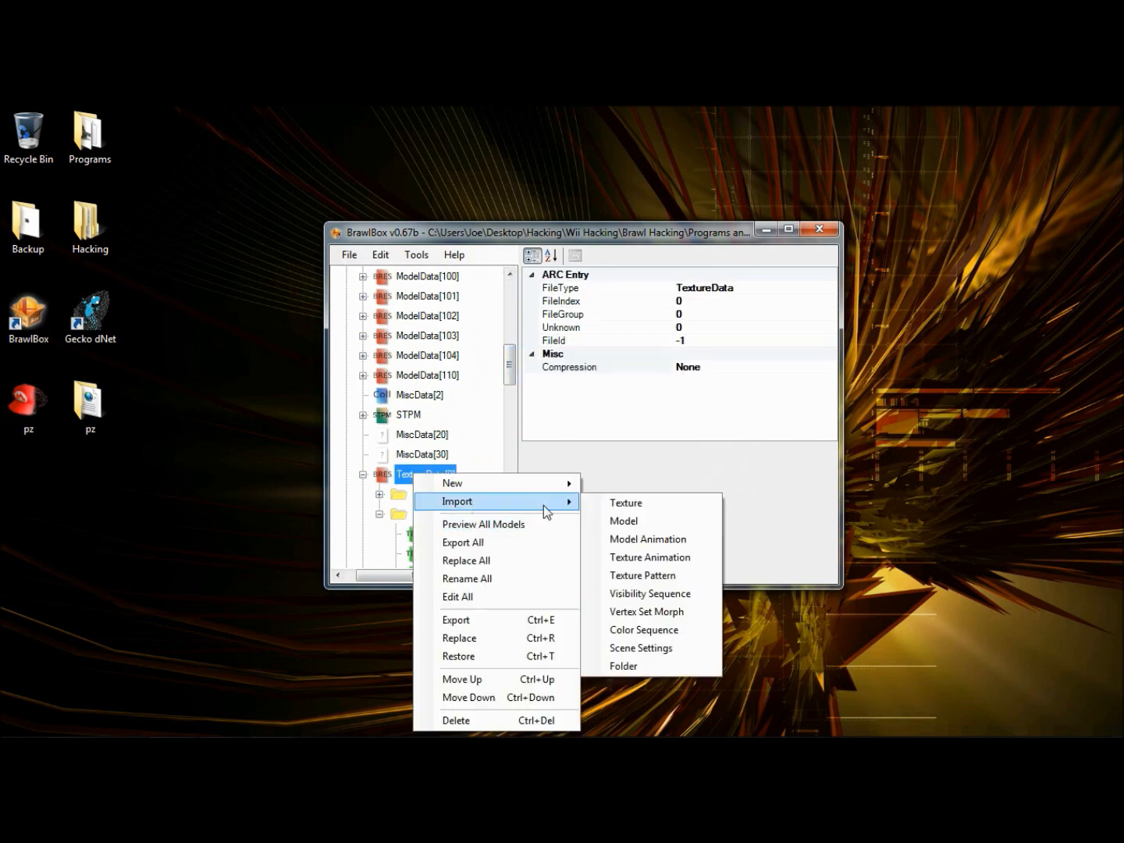
{"action": "left_click", "coordinate": [624, 502]}
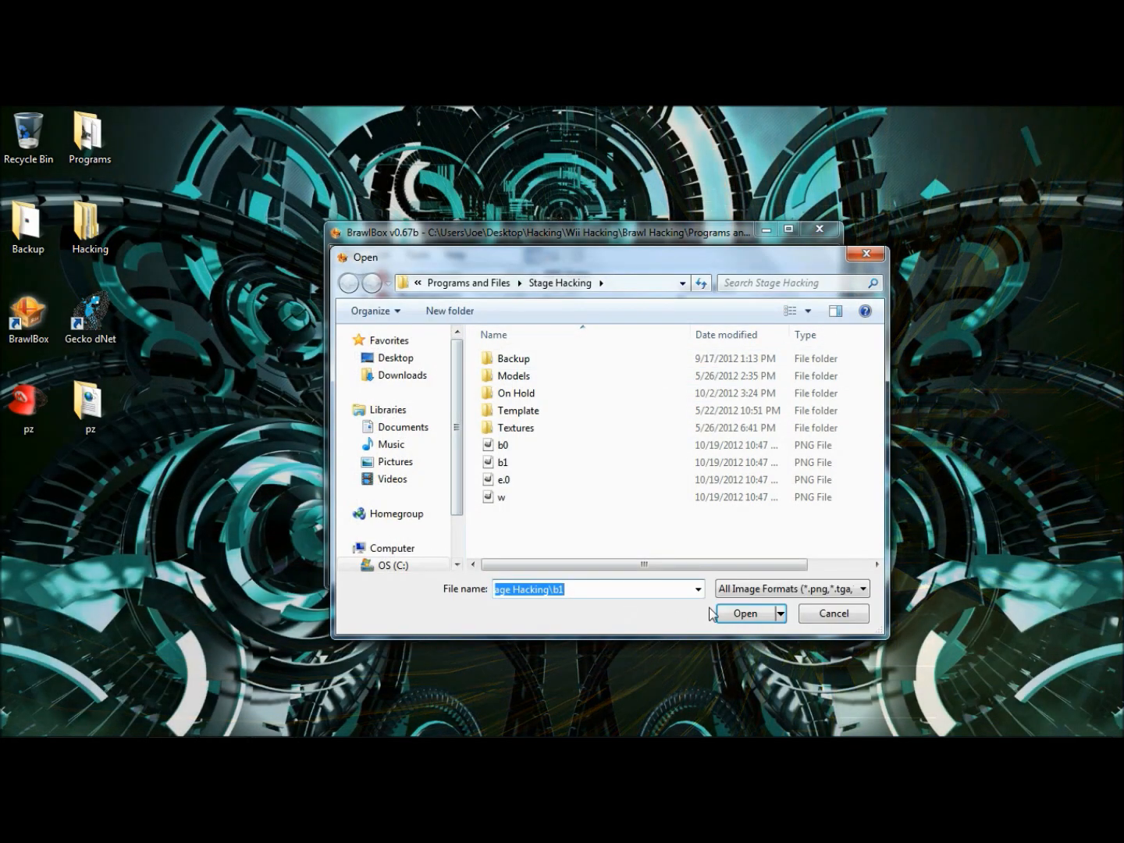
{"action": "left_click", "coordinate": [560, 477]}
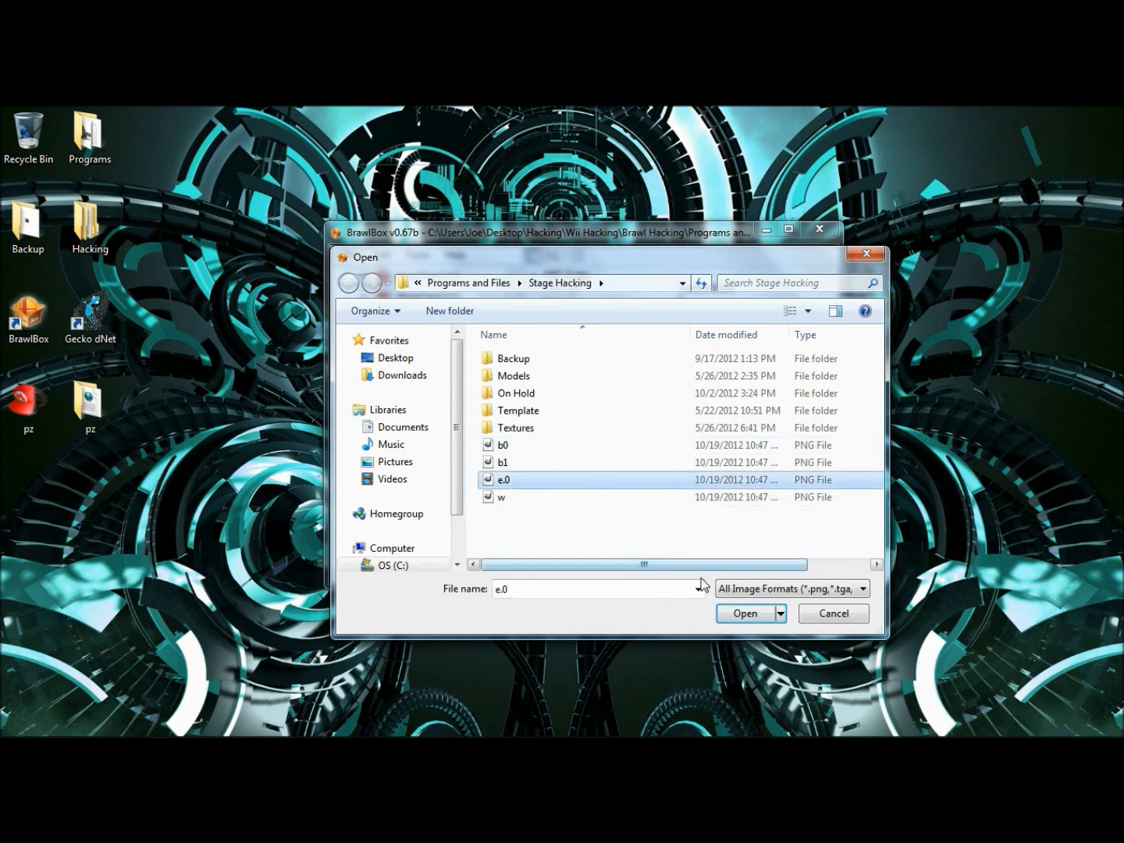
{"action": "left_click", "coordinate": [751, 614]}
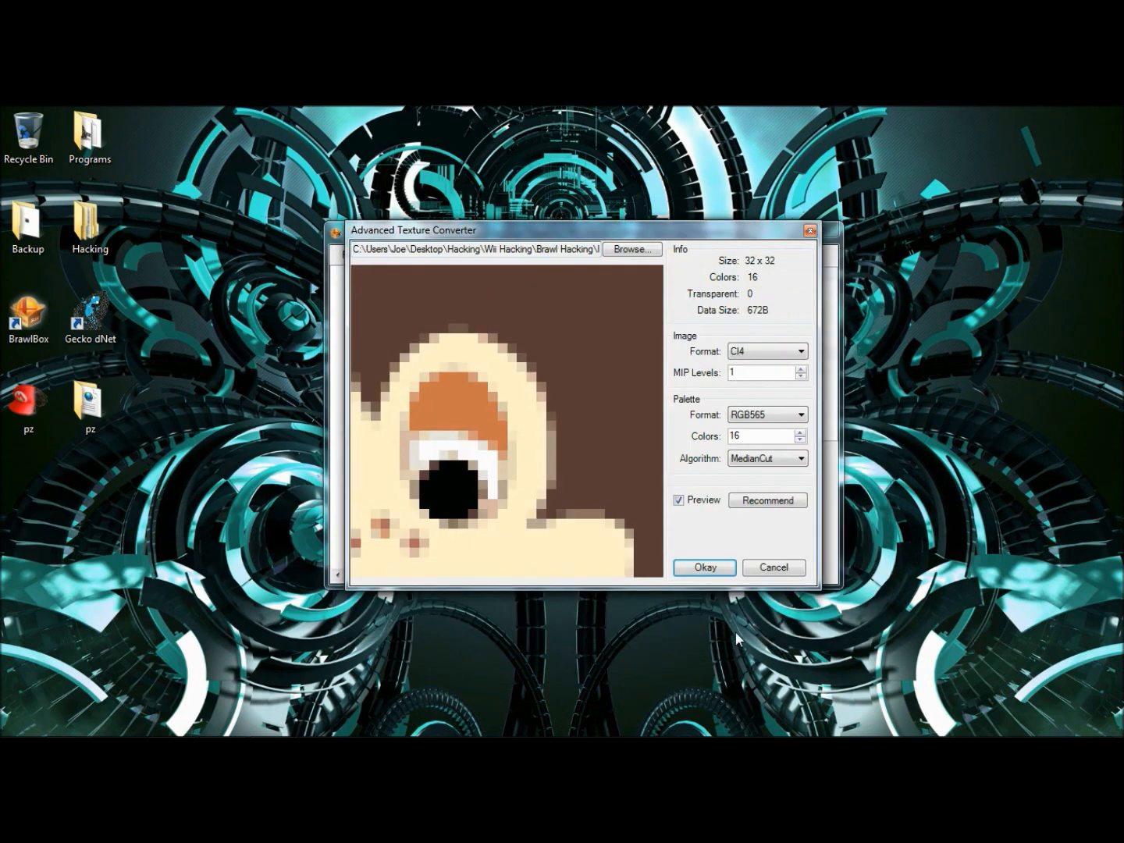
{"action": "left_click", "coordinate": [704, 567]}
Step: Import the w image as a texture into TextureData[0], using CI4 format with an RGB565 palette
{"action": "left_click_drag", "start_coordinate": [507, 507], "coordinate": [496, 384]}
{"action": "left_click", "coordinate": [421, 435]}
{"action": "right_click", "coordinate": [421, 435]}
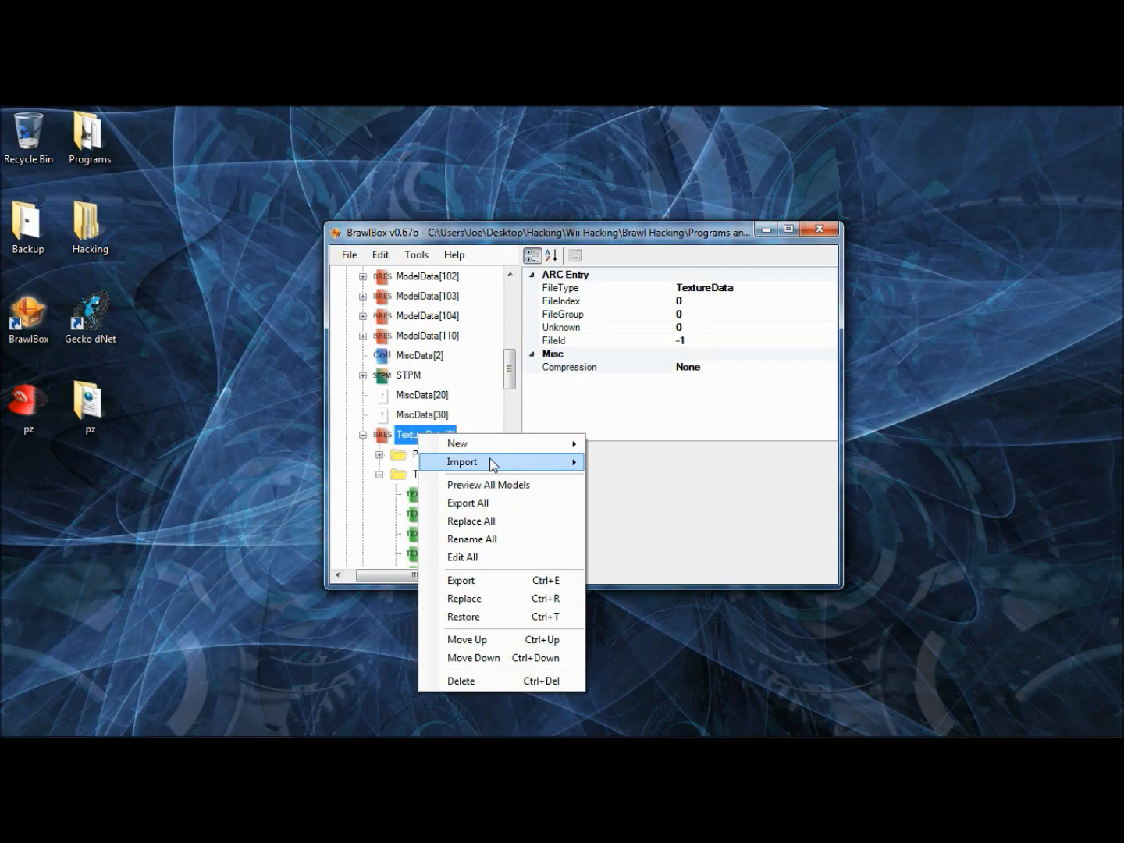
{"action": "mouse_move", "coordinate": [492, 465]}
{"action": "left_click", "coordinate": [593, 462]}
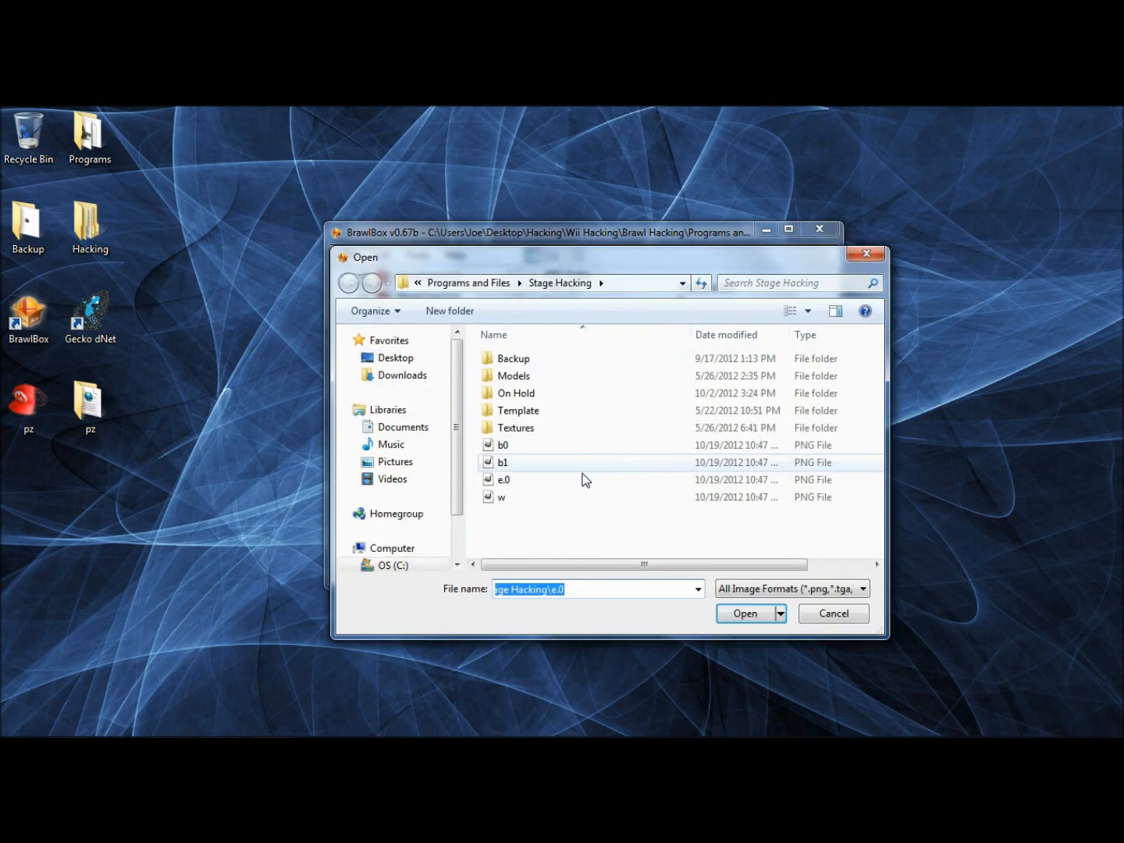
{"action": "left_click", "coordinate": [578, 498]}
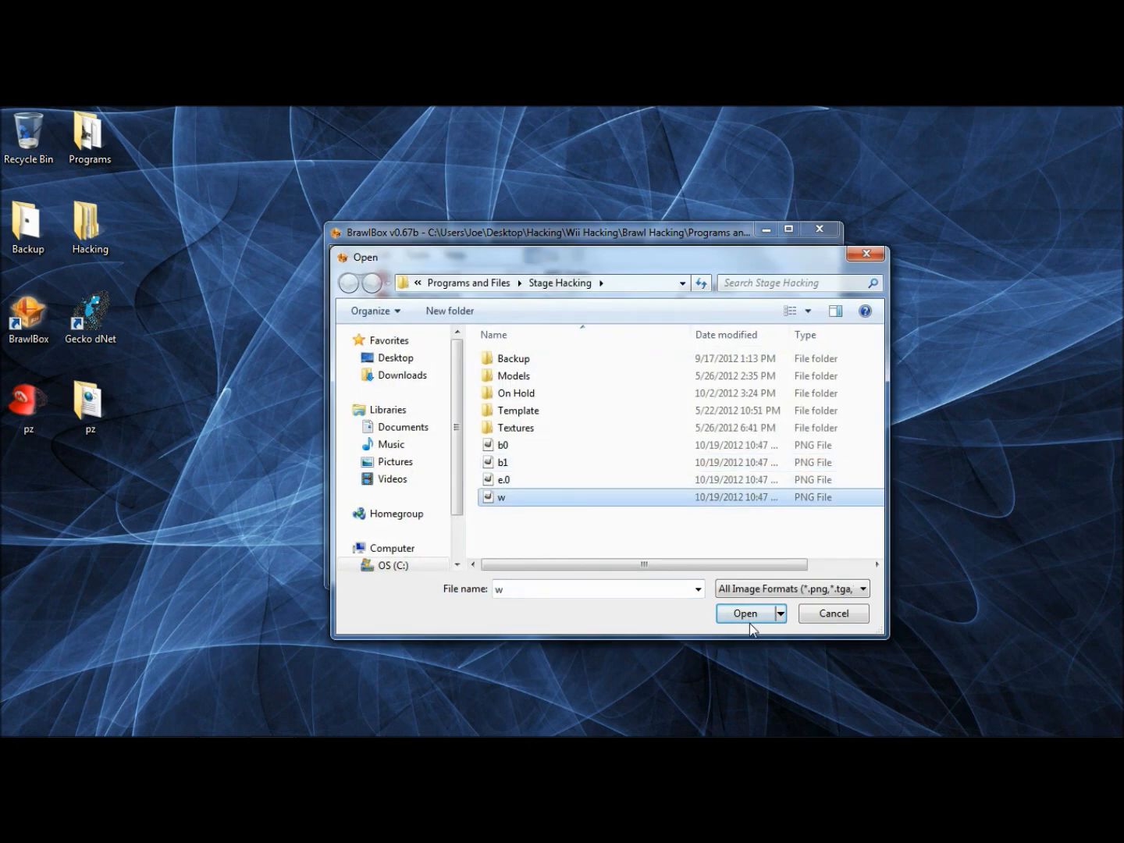
{"action": "left_click", "coordinate": [748, 614]}
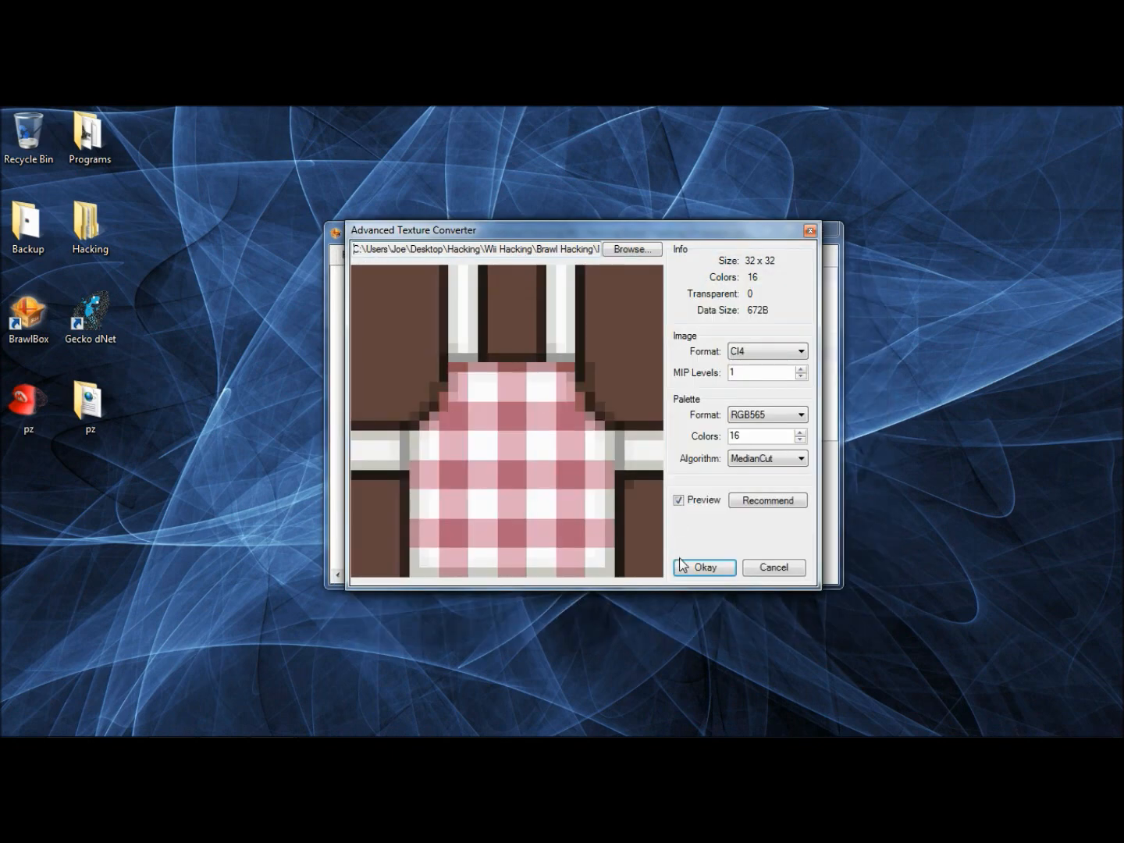
{"action": "left_click", "coordinate": [680, 563]}
Step: Open the preview of the StgVillageAsami00 model in ModelData[12]
{"action": "key", "text": "Left"}
{"action": "key", "text": "Left"}
{"action": "key", "text": "Left"}
{"action": "key", "text": "Left"}
{"action": "key", "text": "Up"}
{"action": "key", "text": "Up"}
{"action": "key", "text": "Up"}
{"action": "key", "text": "Up"}
{"action": "key", "text": "Up"}
{"action": "key", "text": "Up"}
{"action": "key", "text": "Up"}
{"action": "key", "text": "Up"}
{"action": "key", "text": "Up"}
{"action": "key", "text": "Up"}
{"action": "key", "text": "Up"}
{"action": "key", "text": "Up"}
{"action": "key", "text": "Up"}
{"action": "key", "text": "Up"}
{"action": "key", "text": "Up"}
{"action": "key", "text": "Up"}
{"action": "key", "text": "Up"}
{"action": "key", "text": "Up"}
{"action": "key", "text": "Up"}
{"action": "key", "text": "Up"}
{"action": "key", "text": "Up"}
{"action": "key", "text": "Up"}
{"action": "key", "text": "Up"}
{"action": "key", "text": "Up"}
{"action": "key", "text": "Down"}
{"action": "key", "text": "Down"}
{"action": "key", "text": "Down"}
{"action": "key", "text": "Down"}
{"action": "key", "text": "Down"}
{"action": "key", "text": "Down"}
{"action": "key", "text": "Down"}
{"action": "key", "text": "Down"}
{"action": "key", "text": "Down"}
{"action": "key", "text": "Down"}
{"action": "key", "text": "Down"}
{"action": "key", "text": "Down"}
{"action": "key", "text": "Up"}
{"action": "key", "text": "Up"}
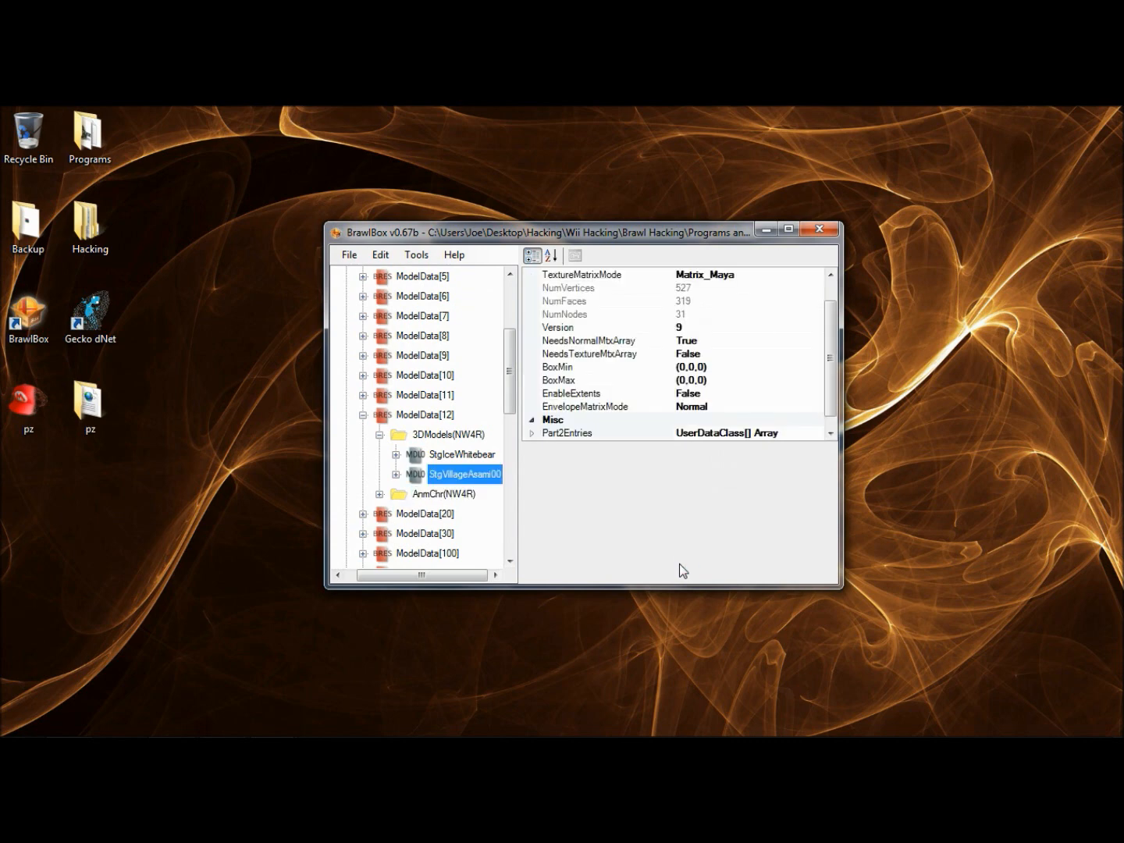
{"action": "left_click_drag", "start_coordinate": [509, 345], "coordinate": [511, 353]}
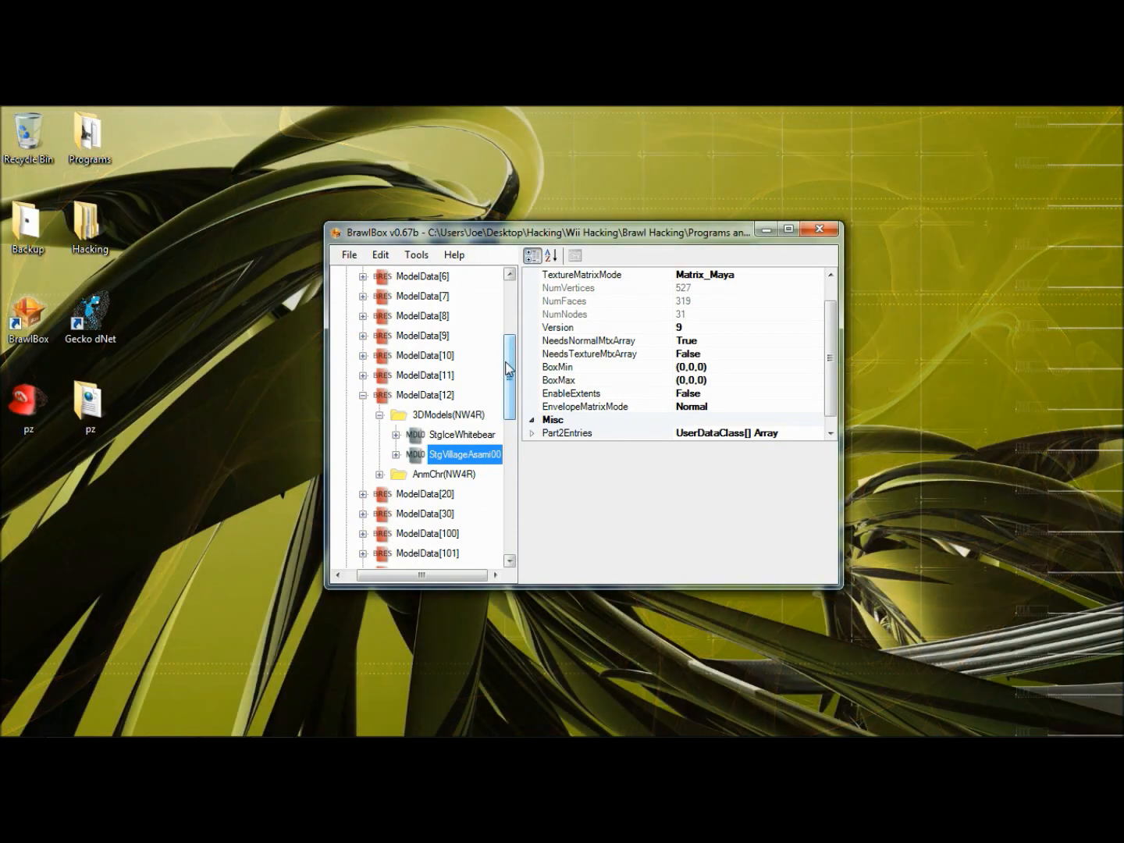
{"action": "right_click", "coordinate": [480, 466]}
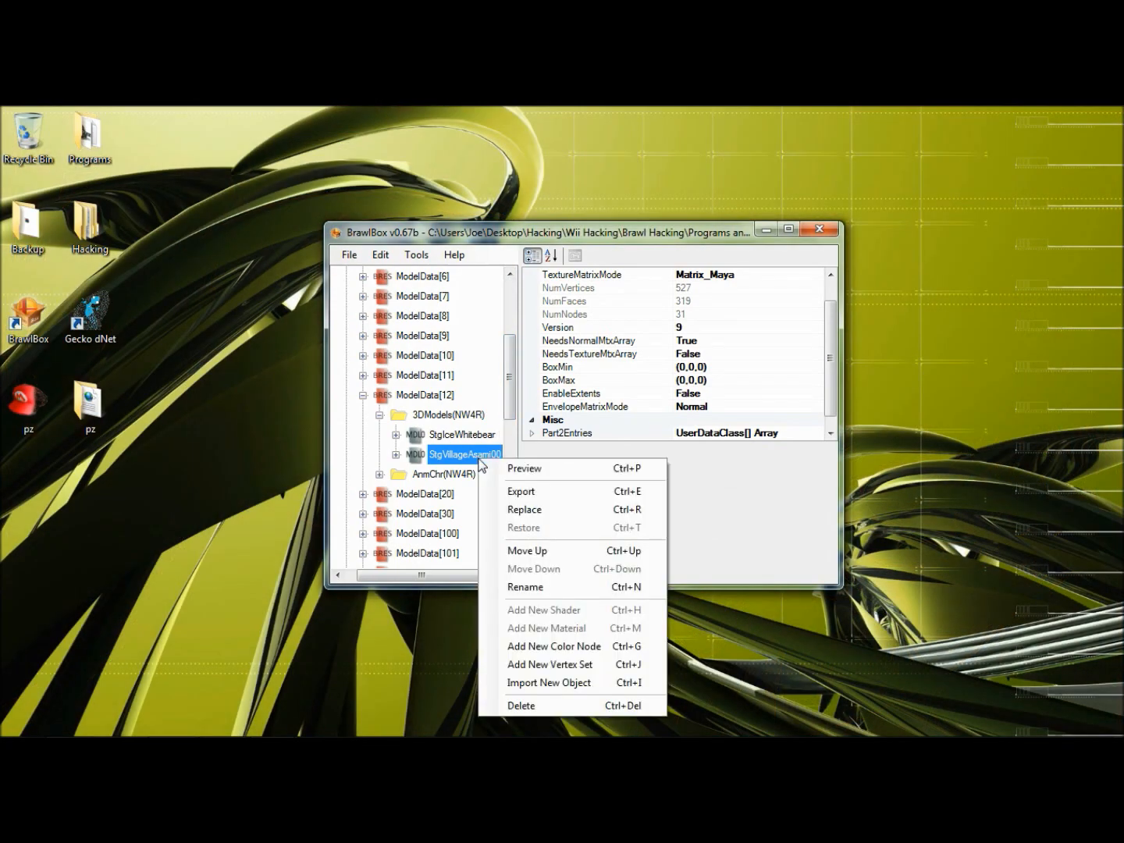
{"action": "left_click", "coordinate": [488, 467]}
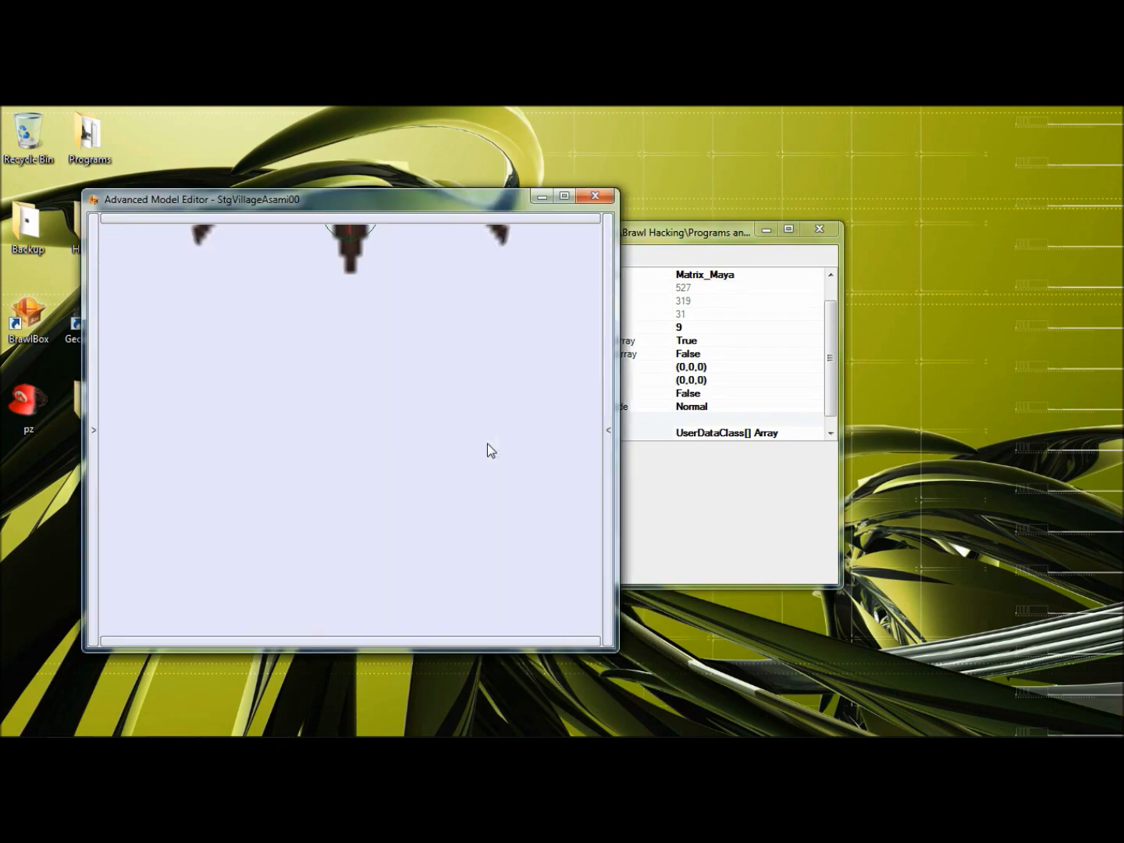
Step: Maximise the model preview, frame the whole character and hide its bones
{"action": "scroll", "coordinate": [487, 444], "scroll_direction": "down", "scroll_amount": 7}
{"action": "right_click_drag", "start_coordinate": [487, 444], "coordinate": [486, 464]}
{"action": "left_click", "coordinate": [566, 196]}
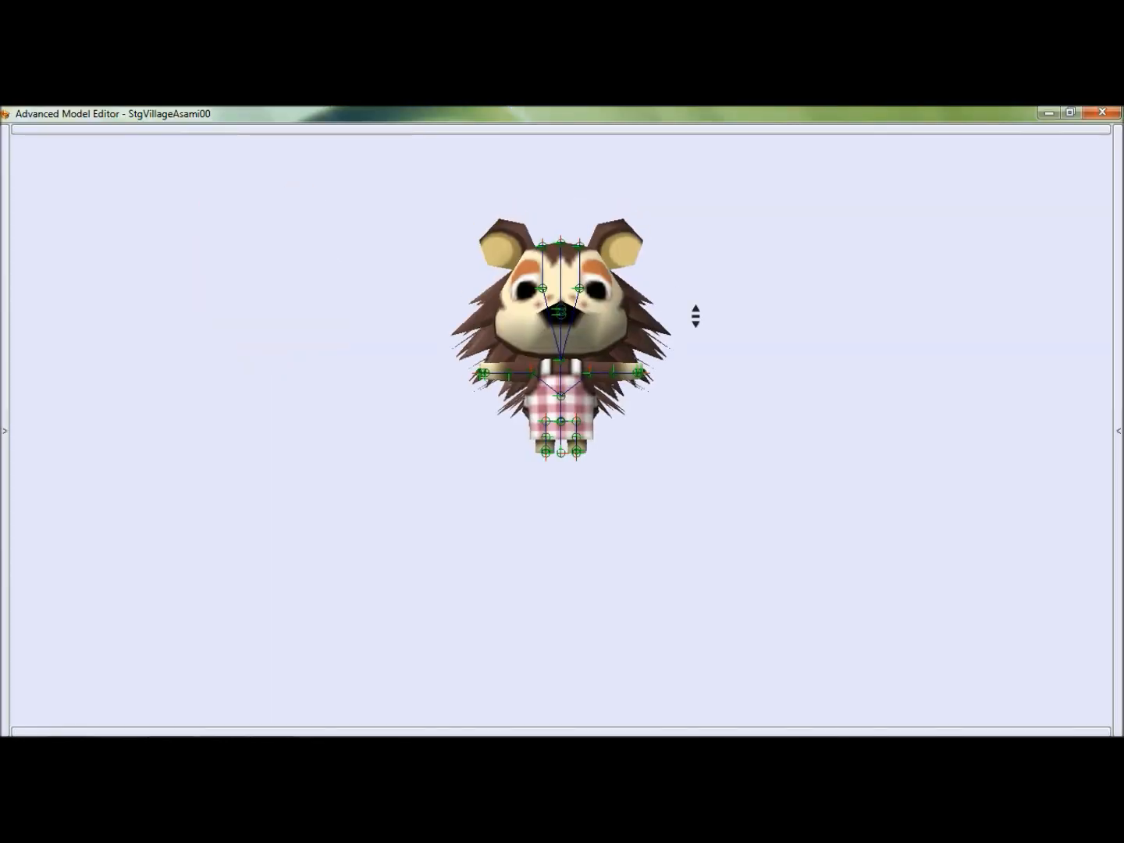
{"action": "scroll", "coordinate": [691, 327], "scroll_direction": "up", "scroll_amount": 5}
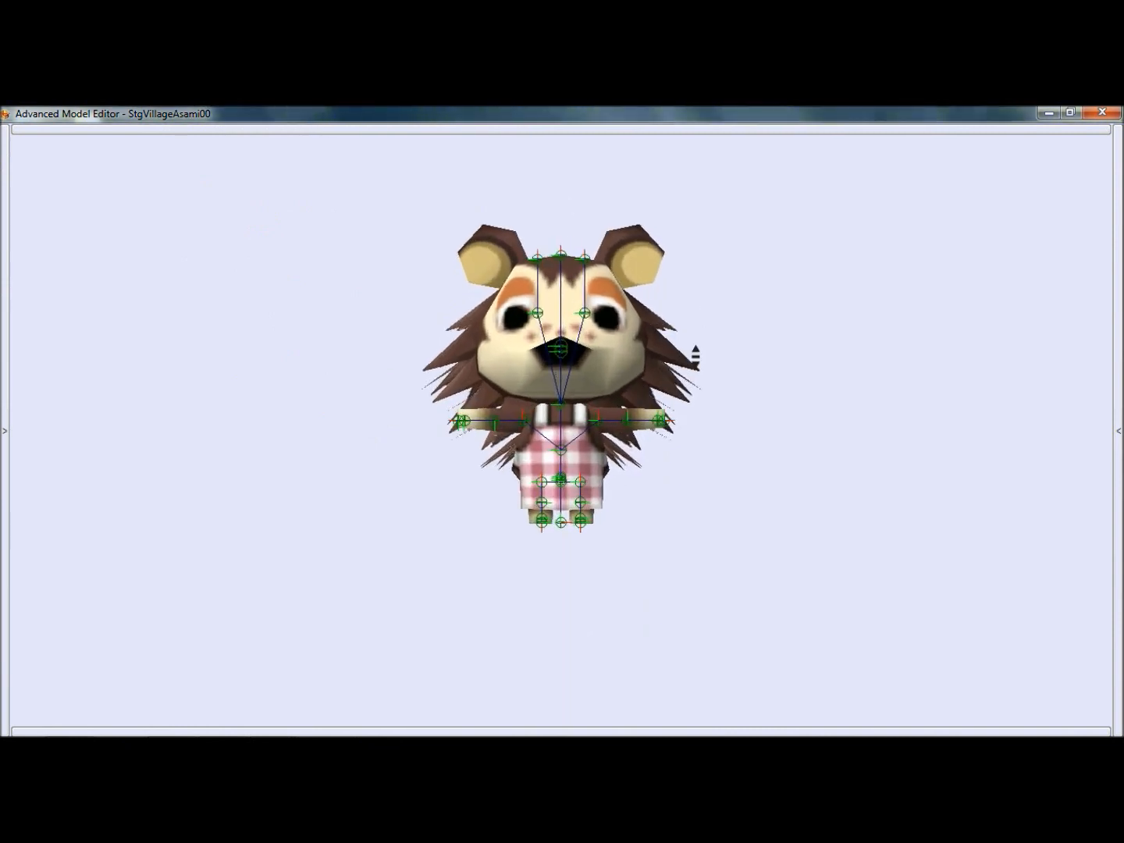
{"action": "left_click", "coordinate": [668, 132]}
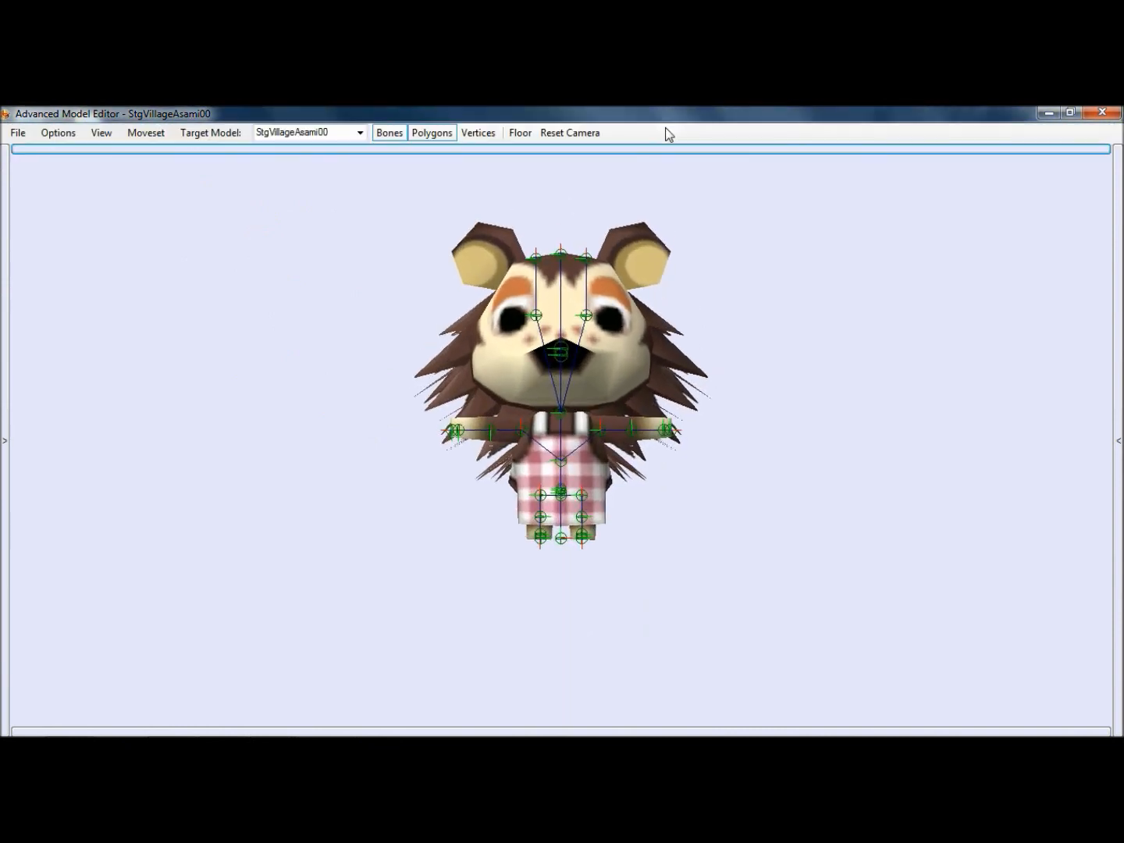
{"action": "left_click", "coordinate": [382, 137]}
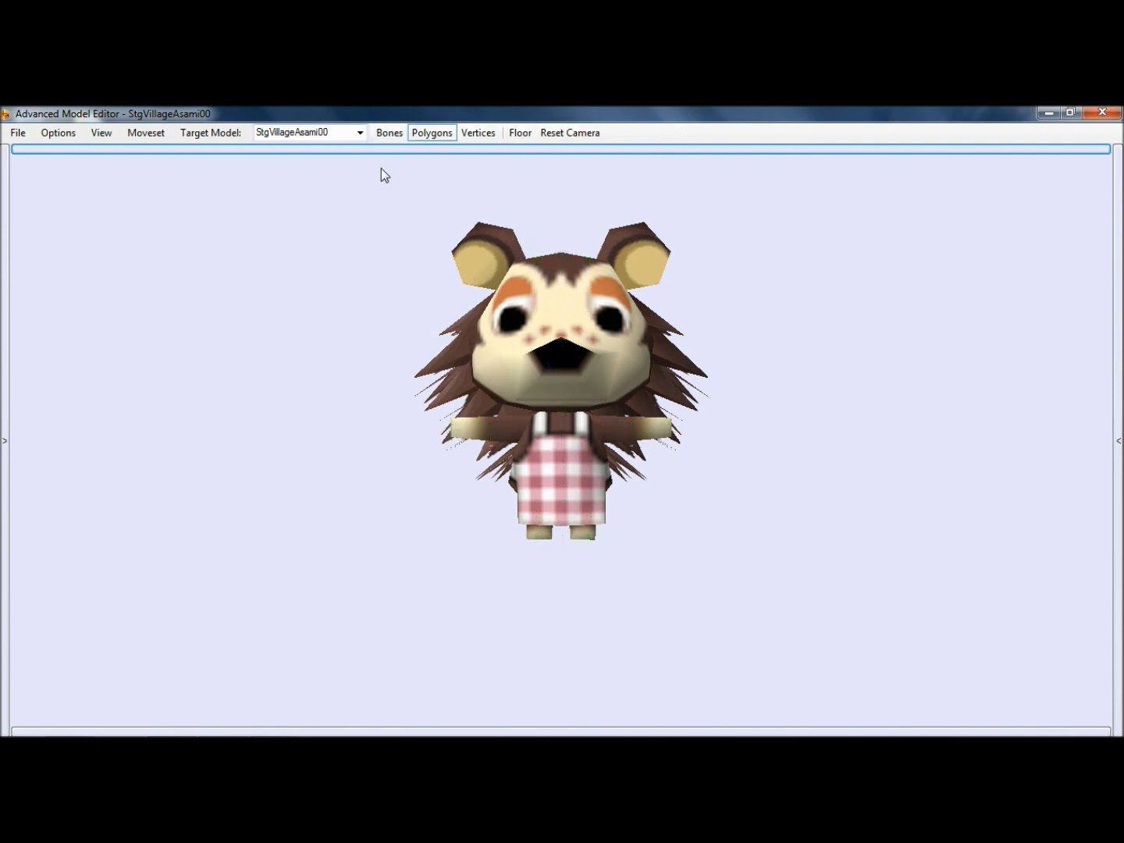
{"action": "left_click", "coordinate": [379, 149]}
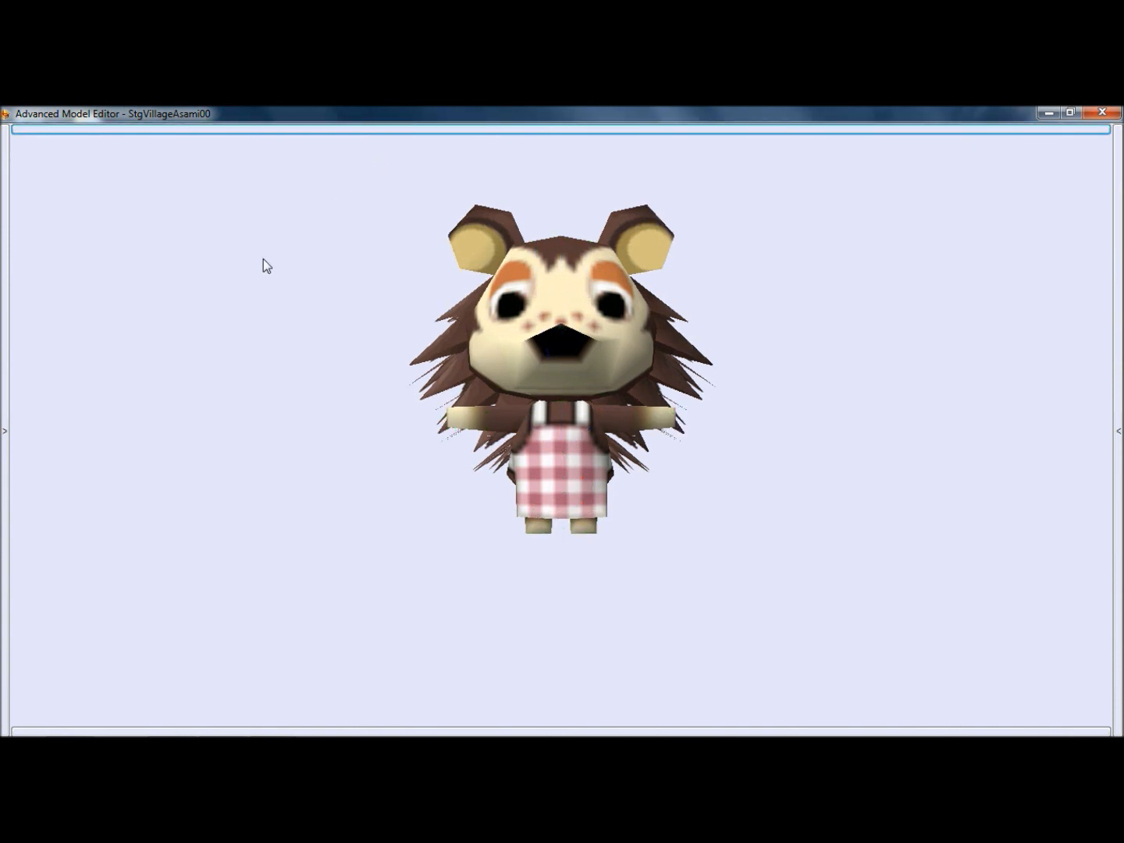
Step: Select the StgIceWhitebearJump1 animation and the TopN bone, with the frame transform values shown
{"action": "left_click", "coordinate": [4, 415]}
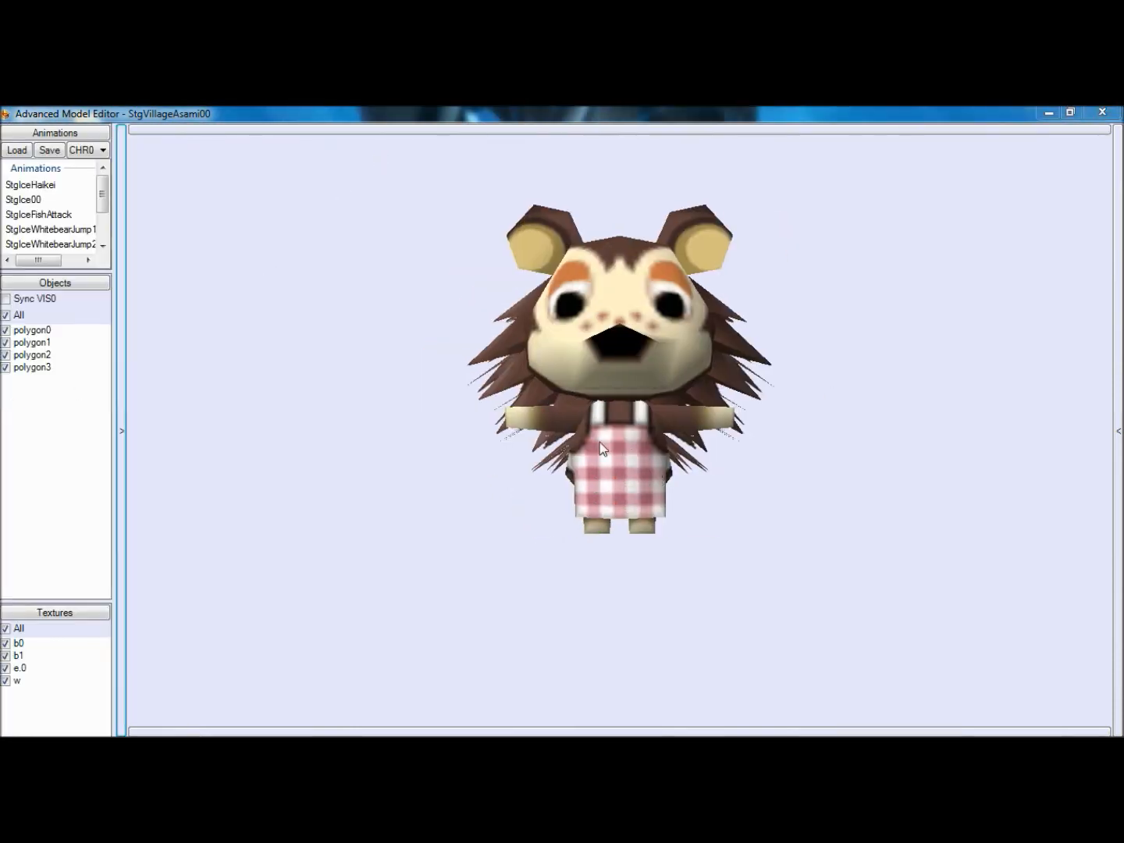
{"action": "left_click", "coordinate": [122, 320]}
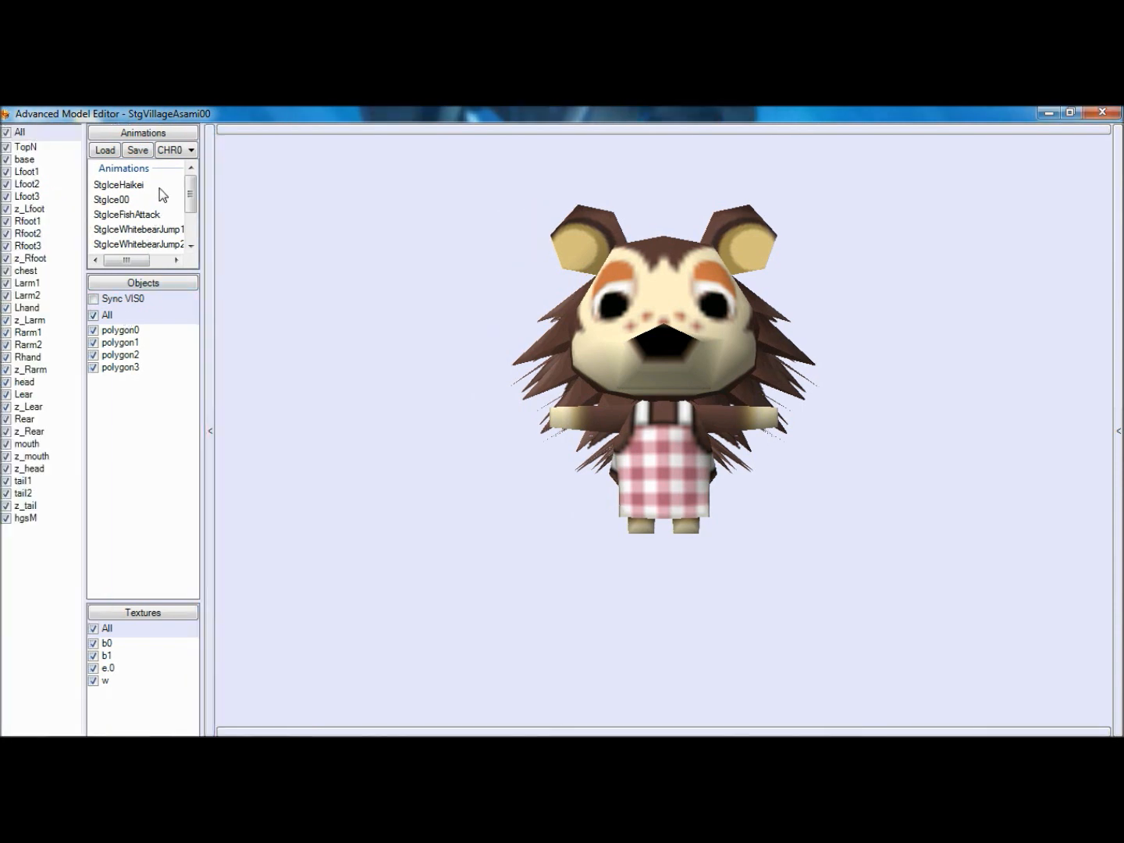
{"action": "left_click_drag", "start_coordinate": [193, 190], "coordinate": [192, 202]}
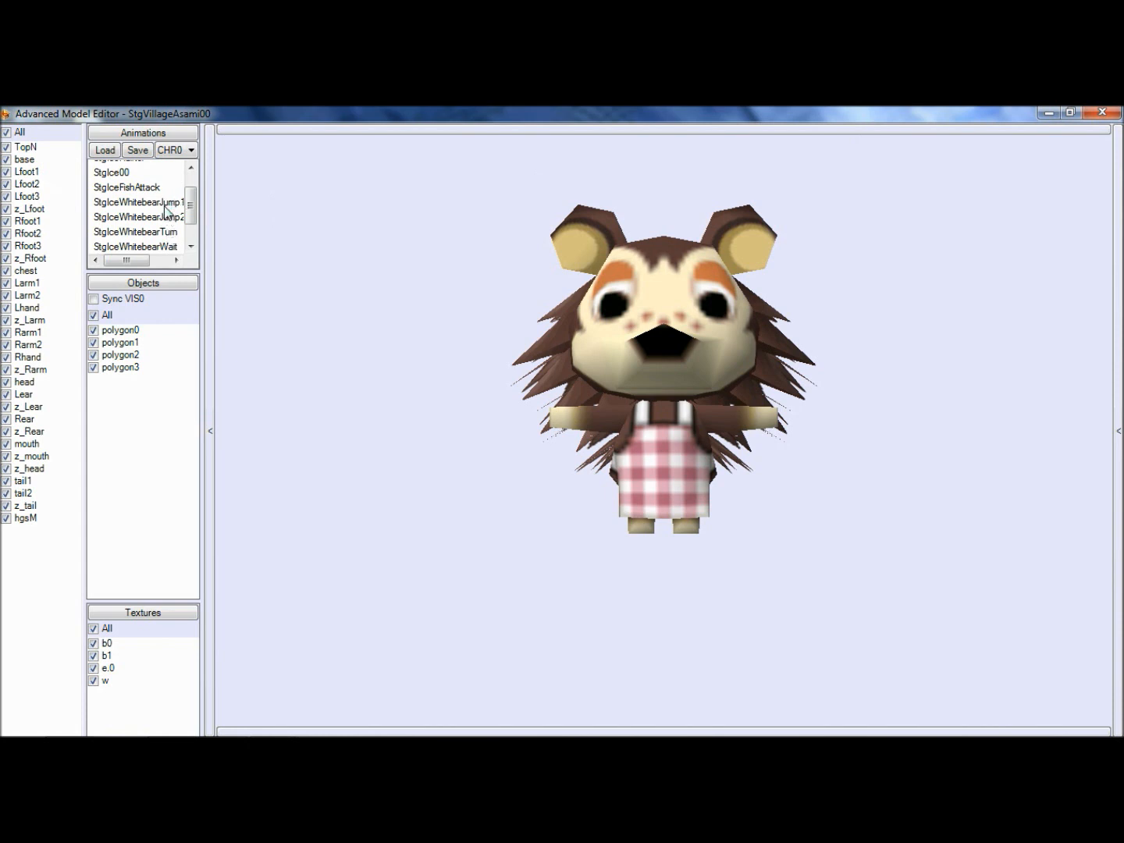
{"action": "left_click", "coordinate": [164, 205]}
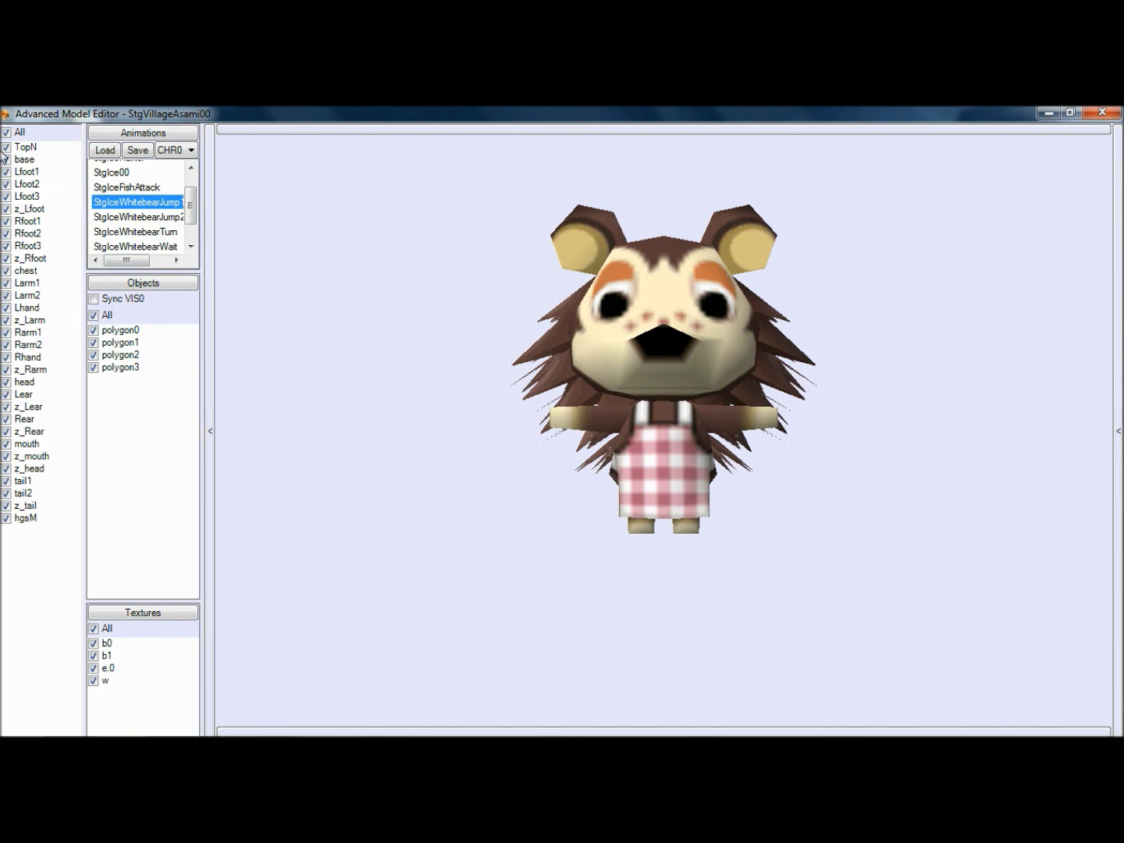
{"action": "left_click", "coordinate": [28, 147]}
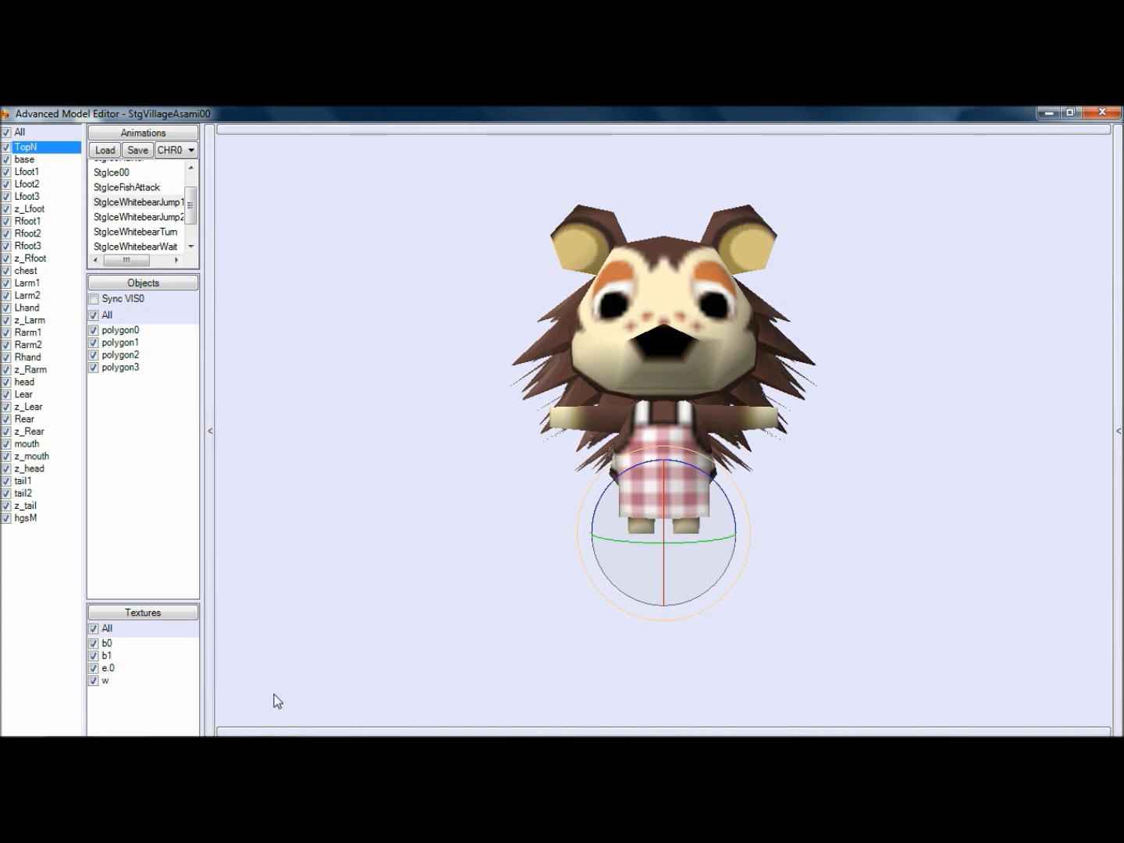
{"action": "left_click", "coordinate": [278, 730]}
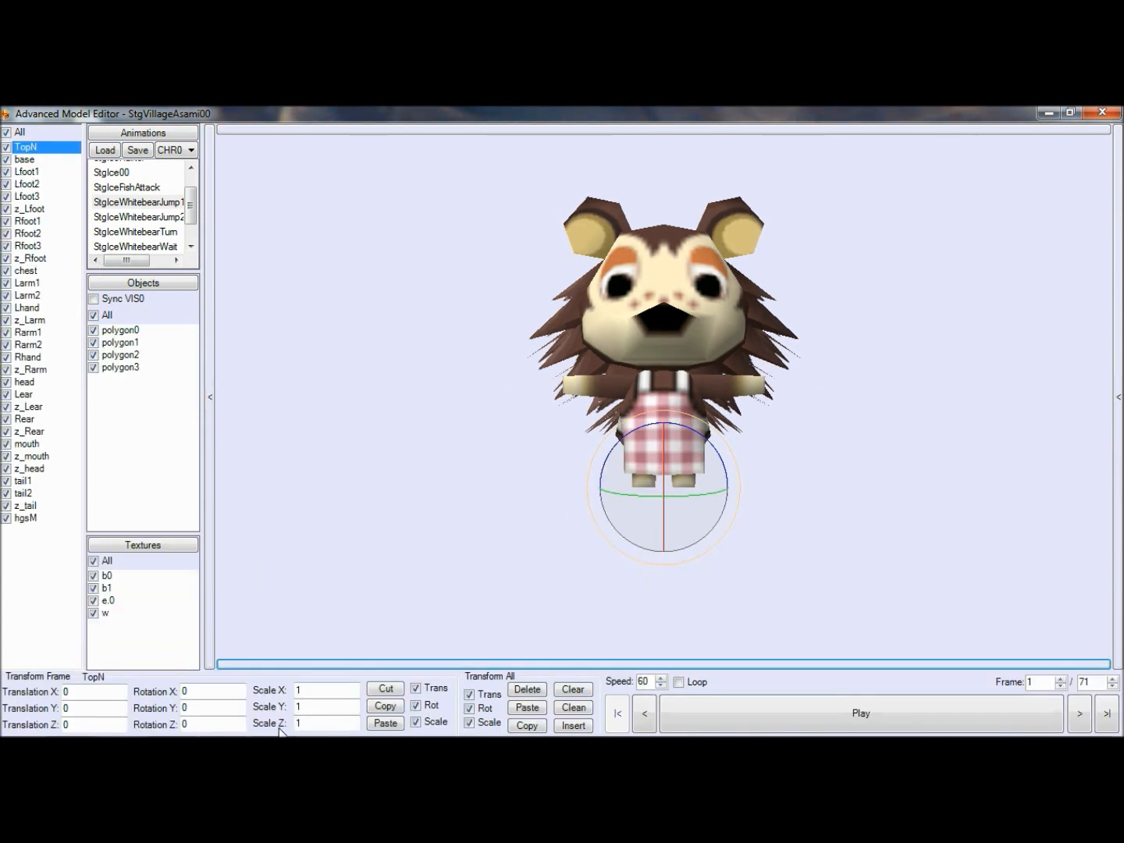
{"action": "left_click", "coordinate": [179, 204]}
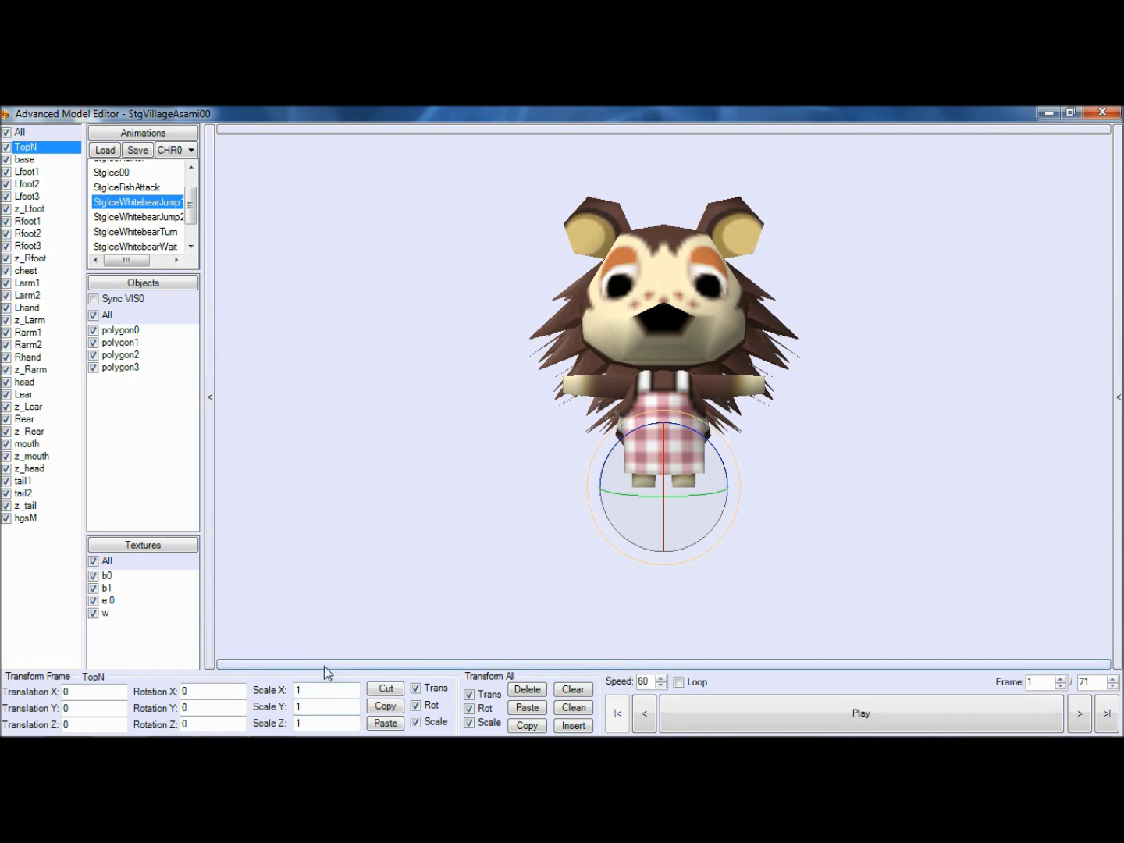
Step: Set the TopN bone's Translation X to 3 and Translation Y to 67 in the first animation frame
{"action": "left_click", "coordinate": [87, 689]}
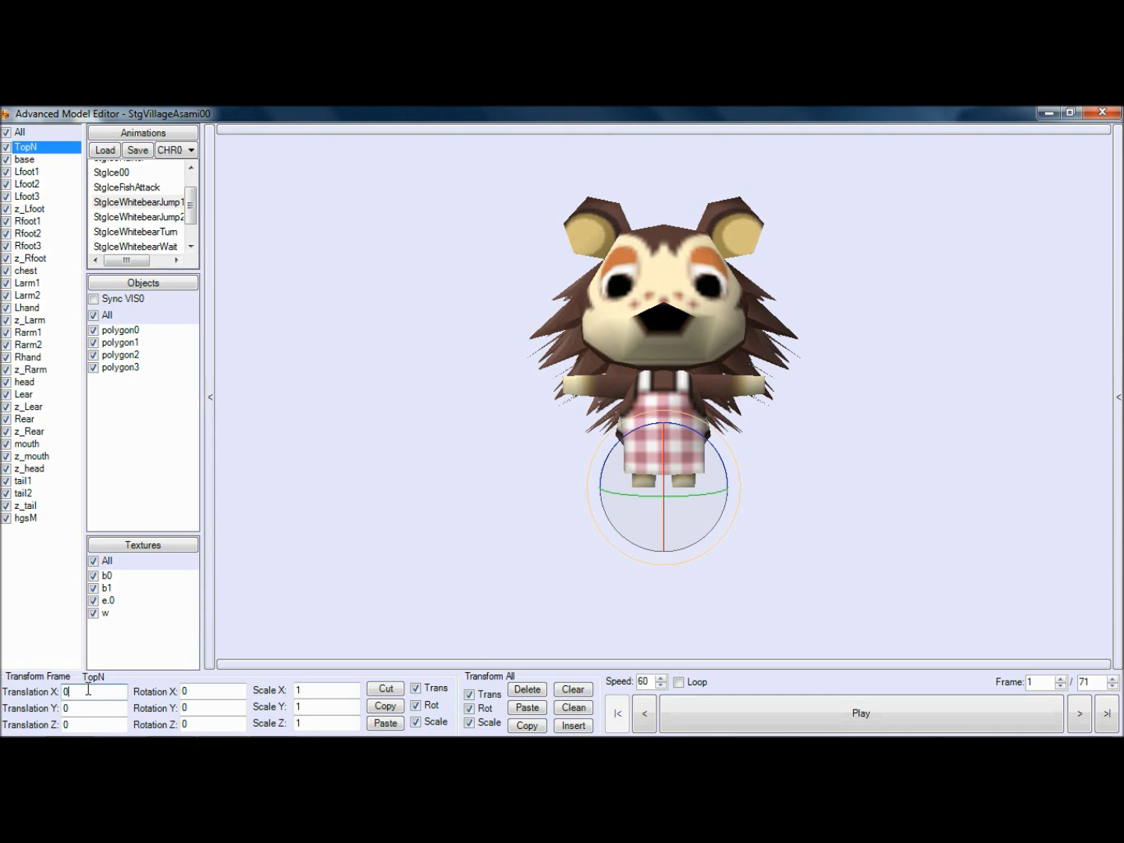
{"action": "key", "text": "BackSpace"}
{"action": "type", "text": "3"}
{"action": "key", "text": "Return"}
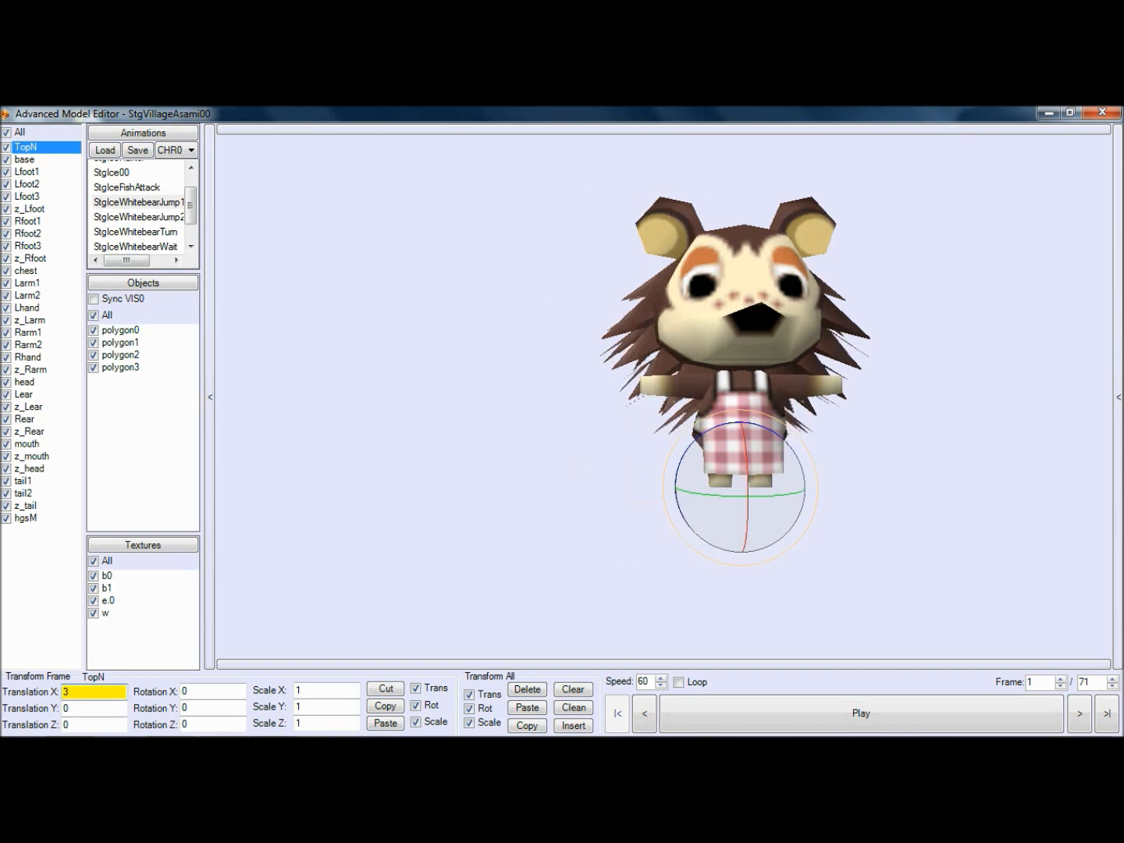
{"action": "left_click", "coordinate": [92, 710]}
{"action": "key", "text": "BackSpace"}
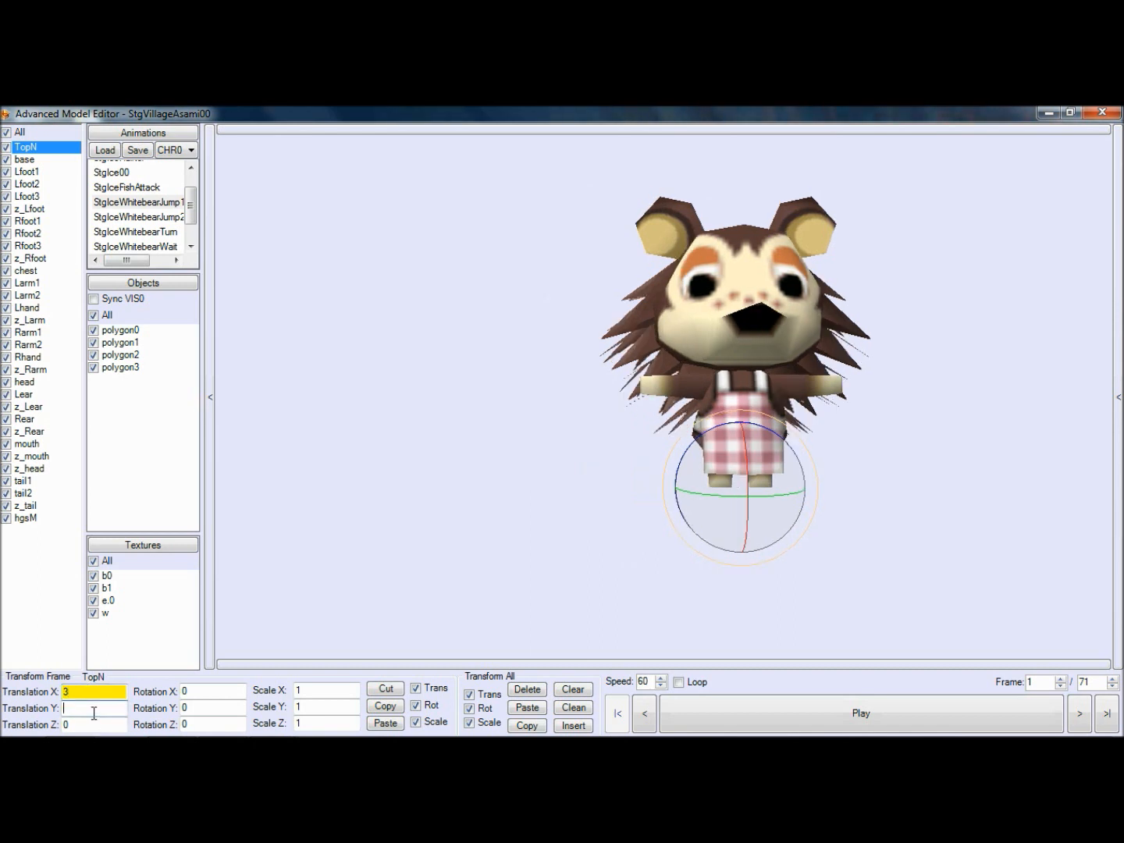
{"action": "type", "text": "67"}
{"action": "key", "text": "Return"}
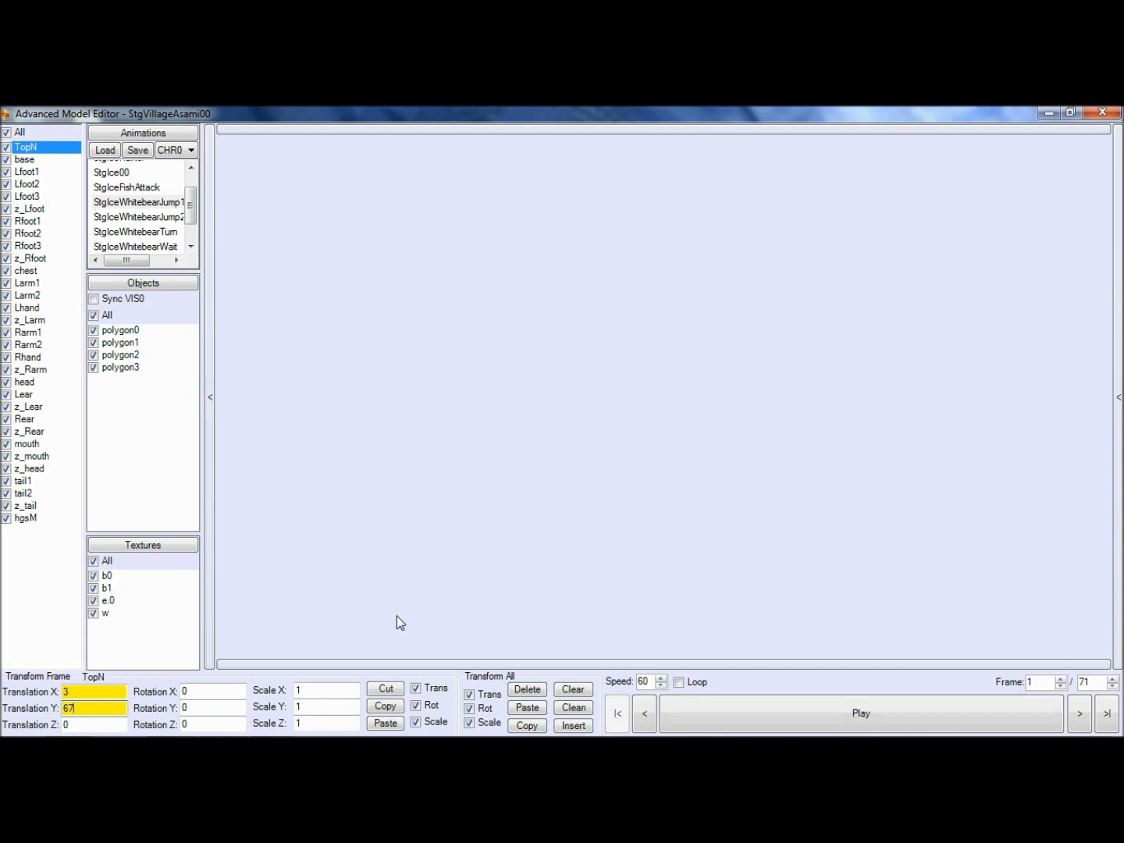
Step: Copy the TopN transform from the animation frame and paste it onto the model with no animation selected, closing the editor
{"action": "left_click", "coordinate": [397, 711]}
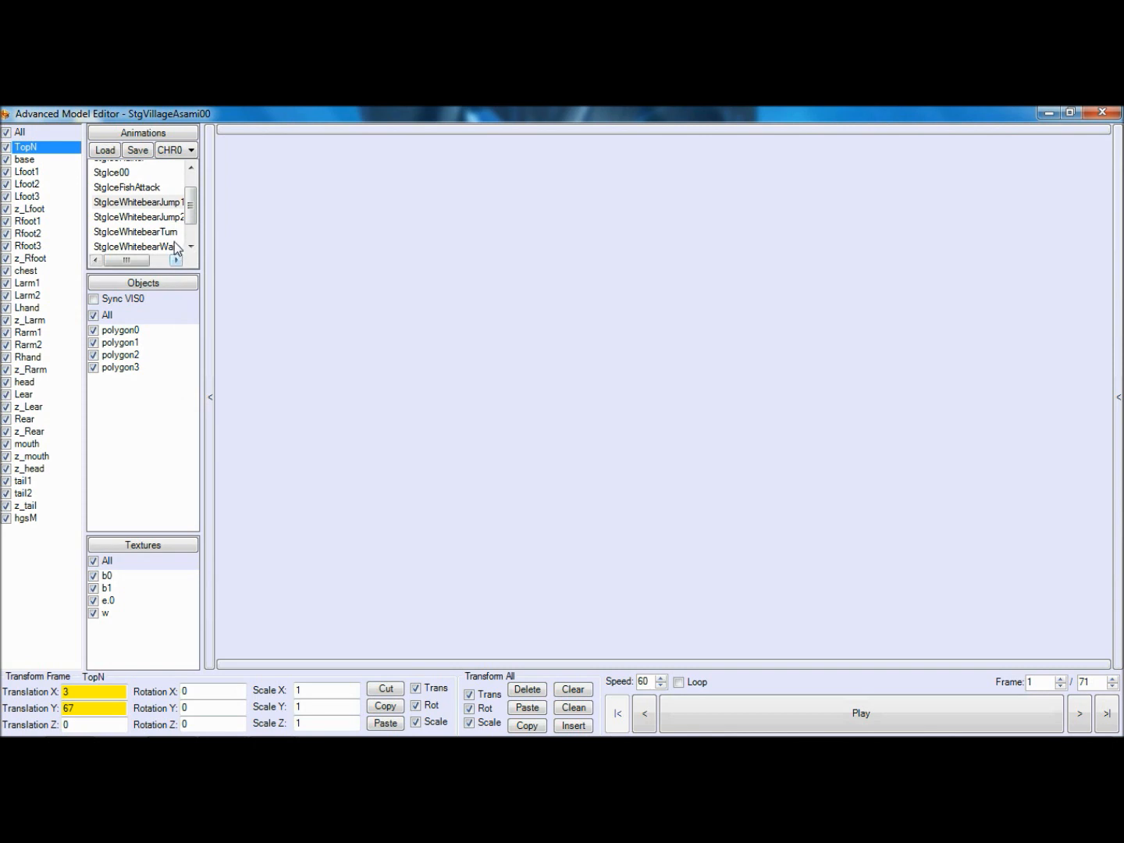
{"action": "left_click", "coordinate": [174, 181]}
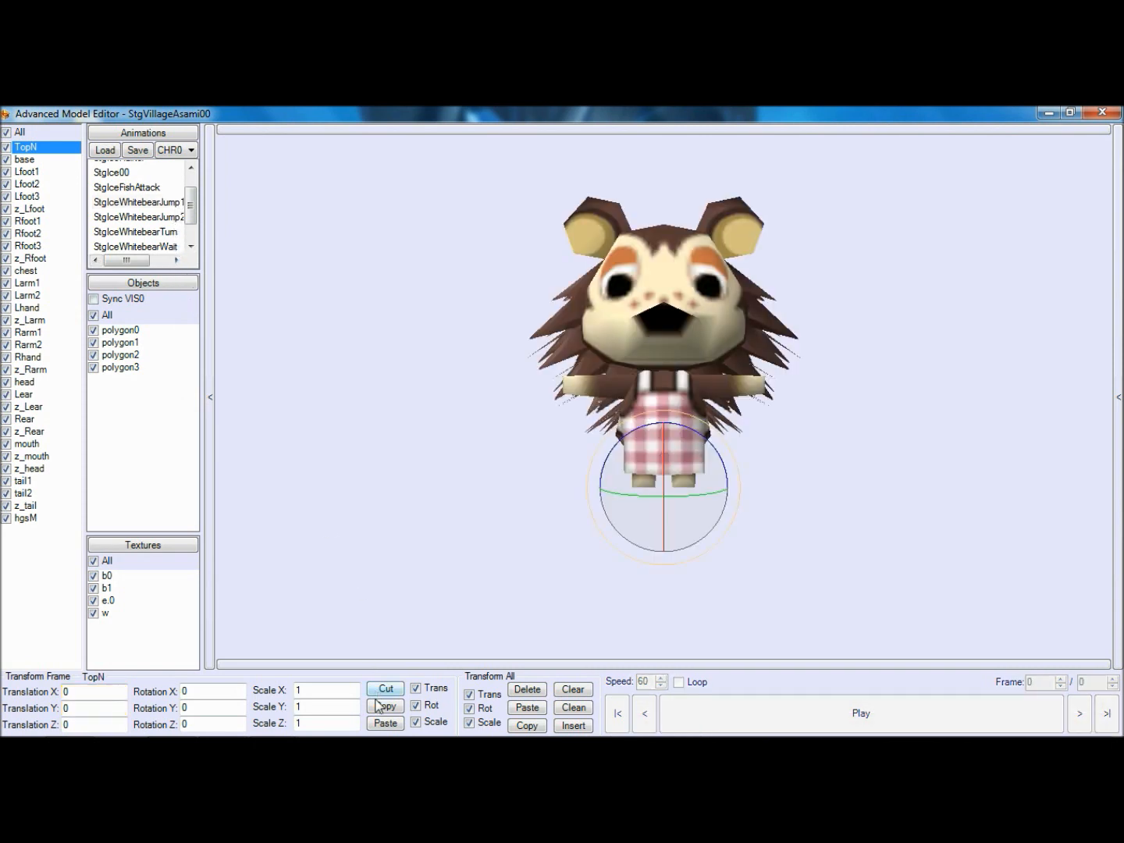
{"action": "left_click", "coordinate": [382, 723]}
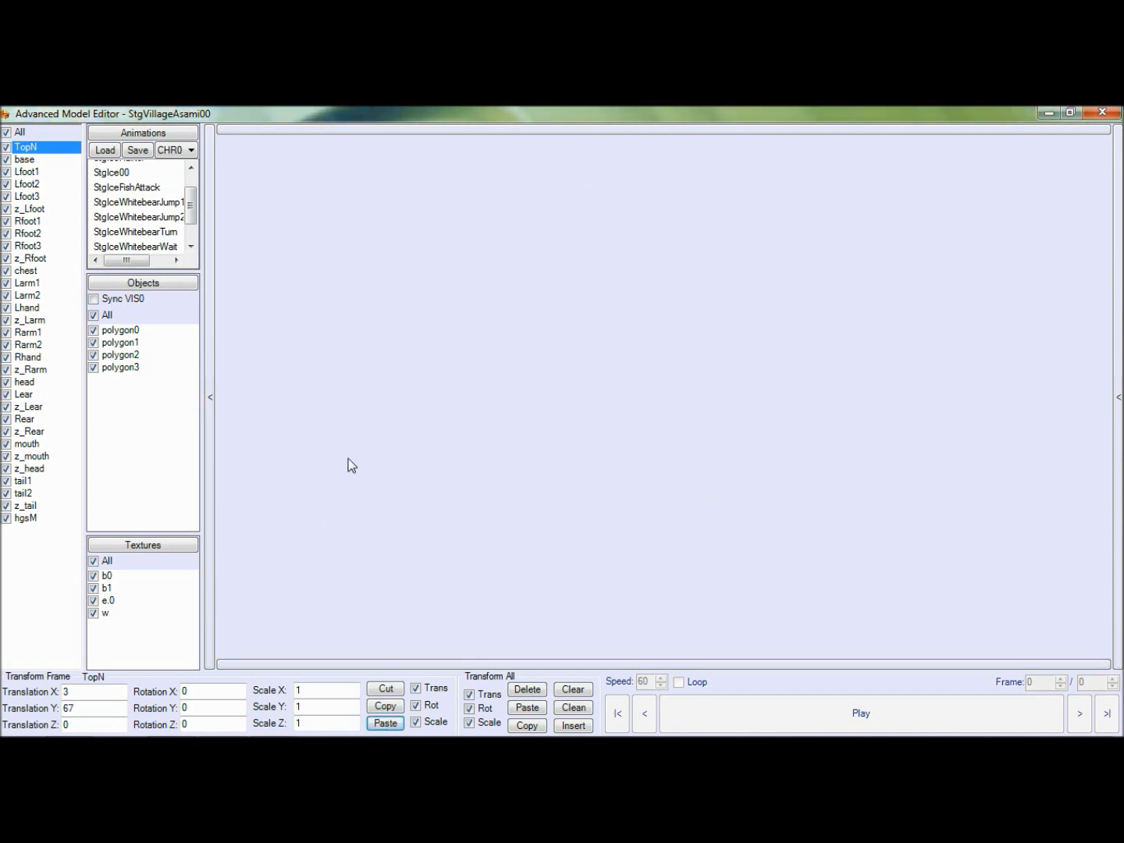
{"action": "left_click", "coordinate": [1102, 115]}
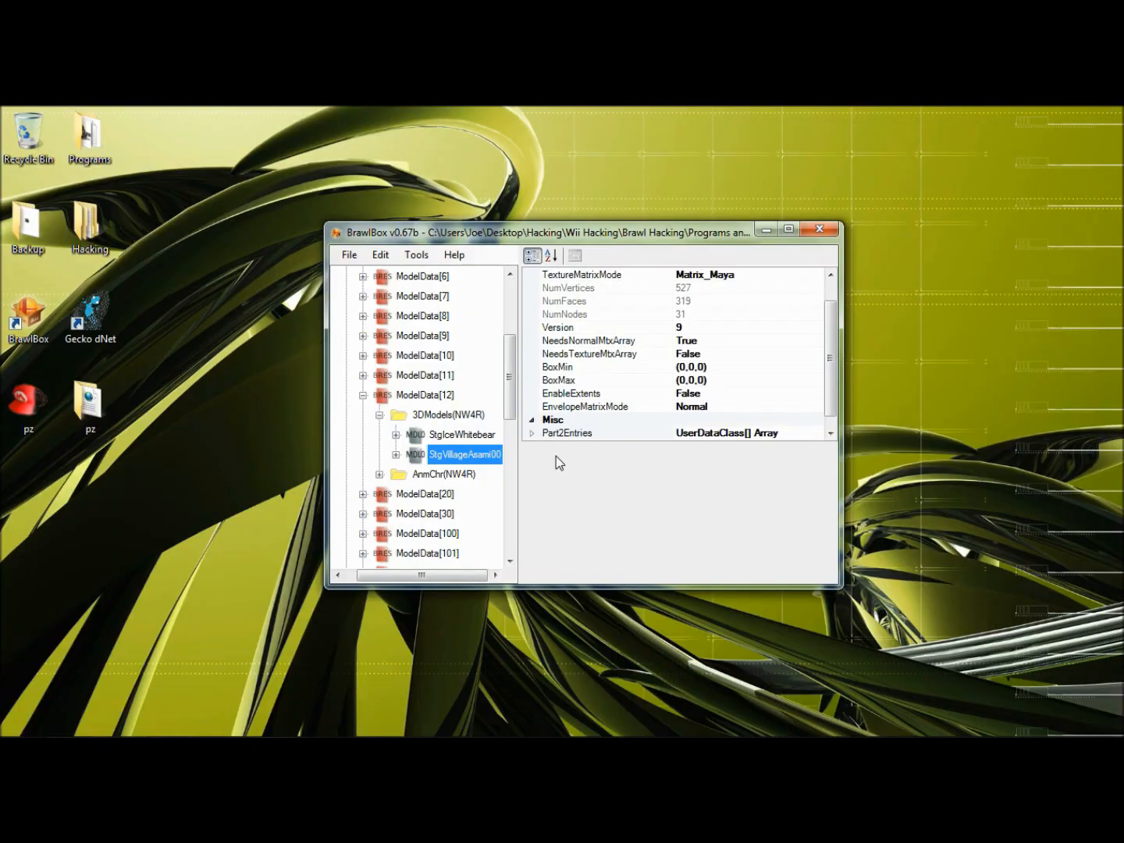
Step: Preview the MiscData[2] collisions full screen to examine where the added character stands on the stage, and close the preview
{"action": "scroll", "coordinate": [512, 384], "scroll_direction": "down", "scroll_amount": 5}
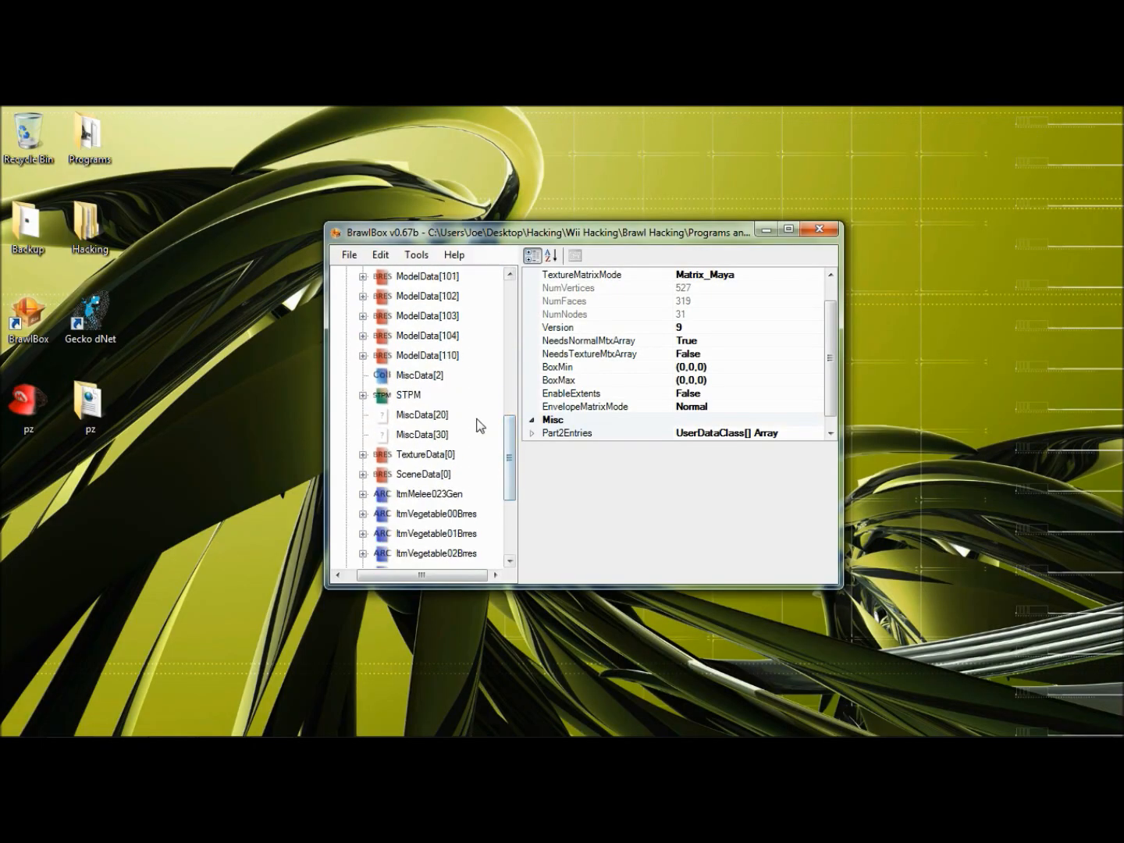
{"action": "right_click", "coordinate": [410, 384]}
{"action": "left_click", "coordinate": [413, 391]}
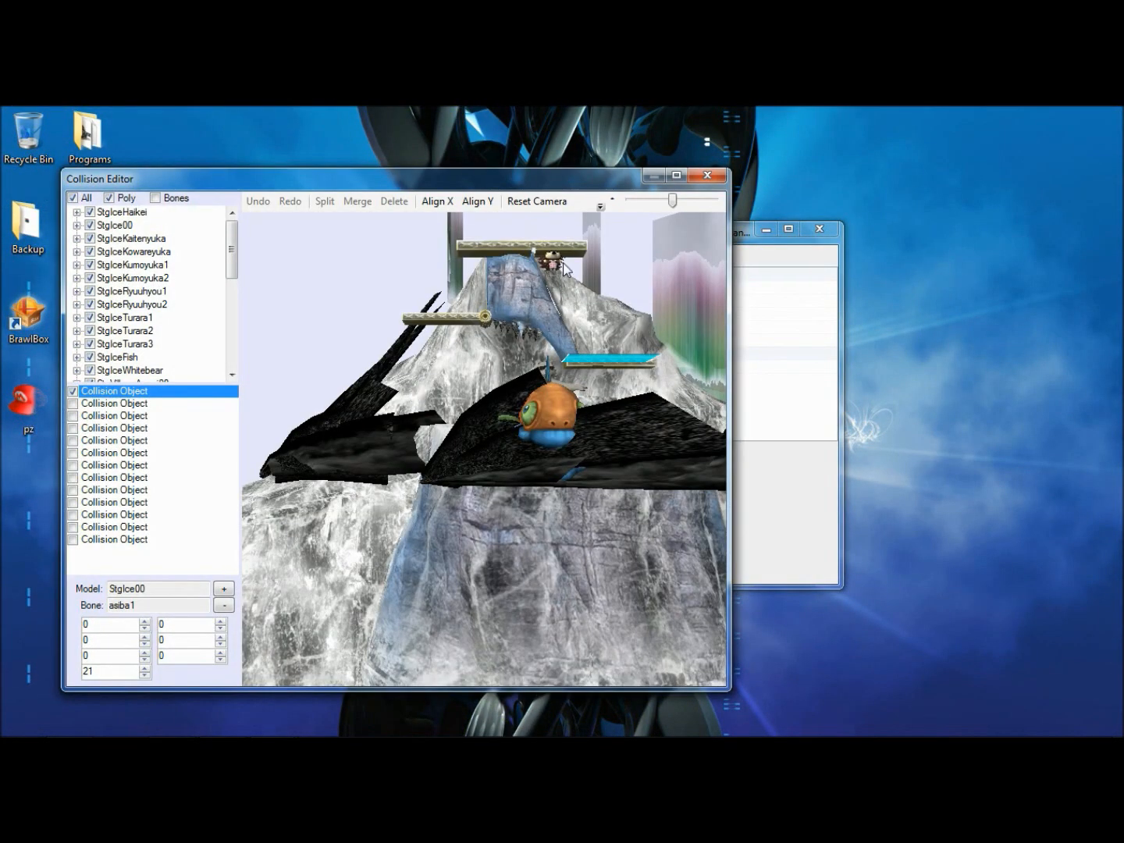
{"action": "right_click_drag", "start_coordinate": [563, 262], "coordinate": [458, 487]}
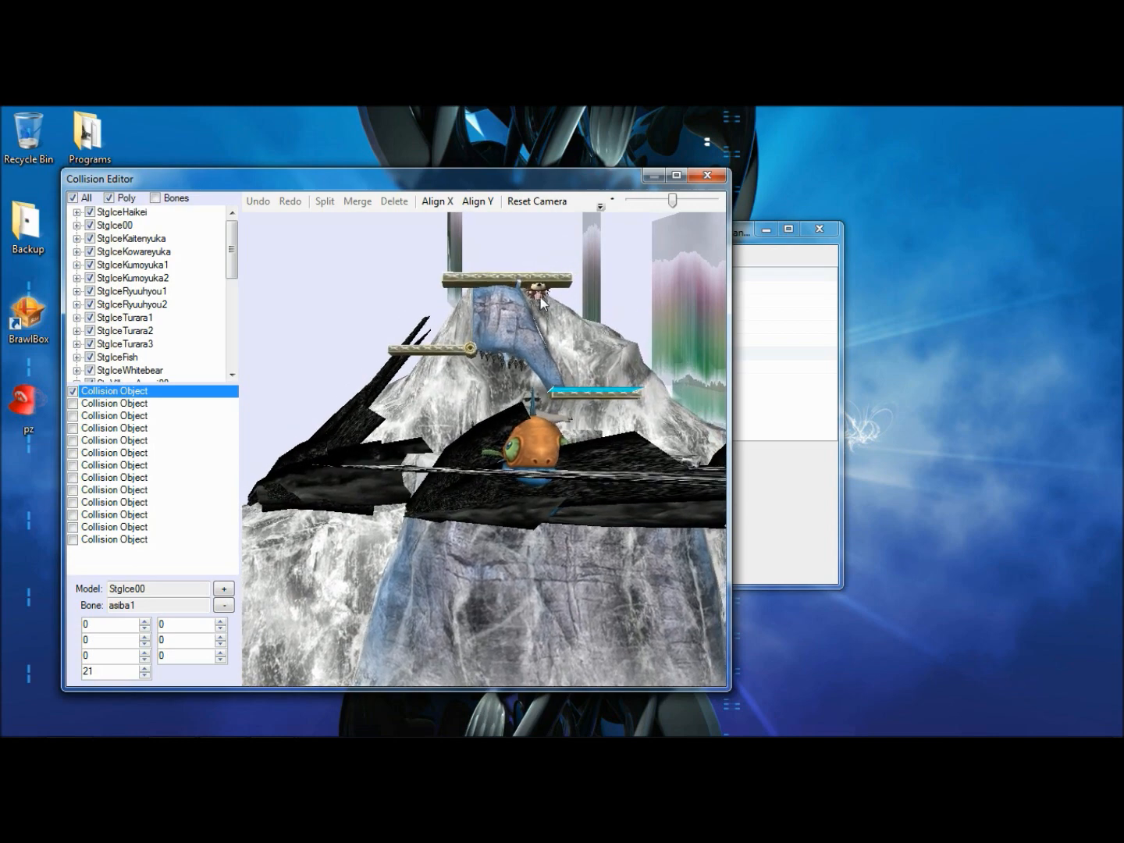
{"action": "left_click", "coordinate": [676, 175]}
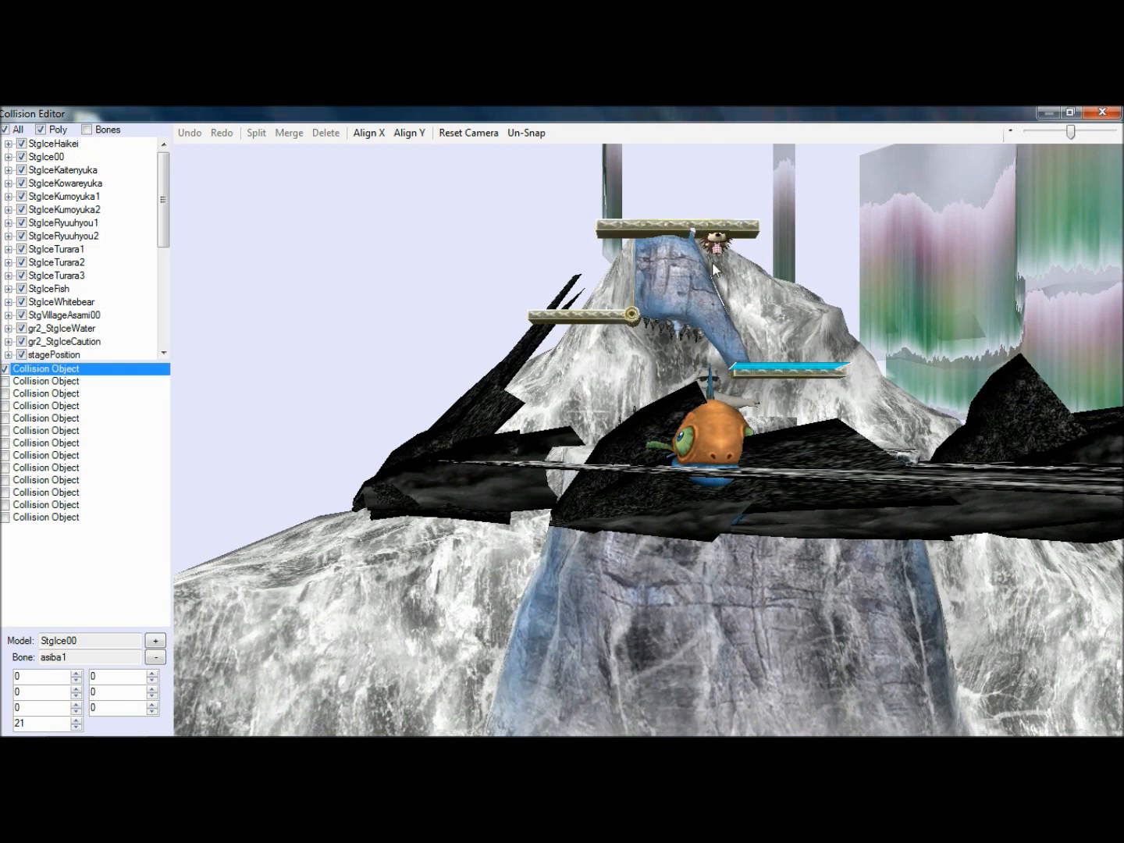
{"action": "left_click", "coordinate": [1102, 111]}
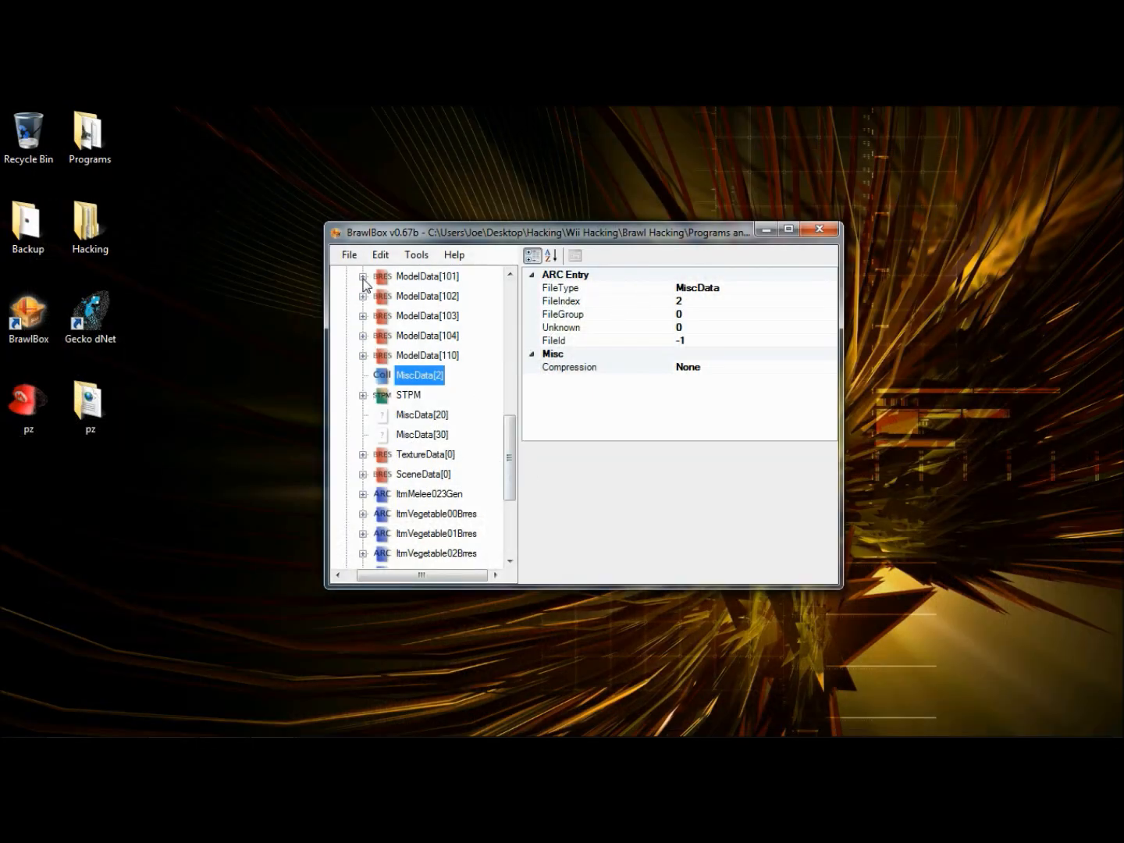
Step: Save the stage as a new PAC archive named STGICE--weeds in the Stage Hacking folder
{"action": "left_click", "coordinate": [348, 255]}
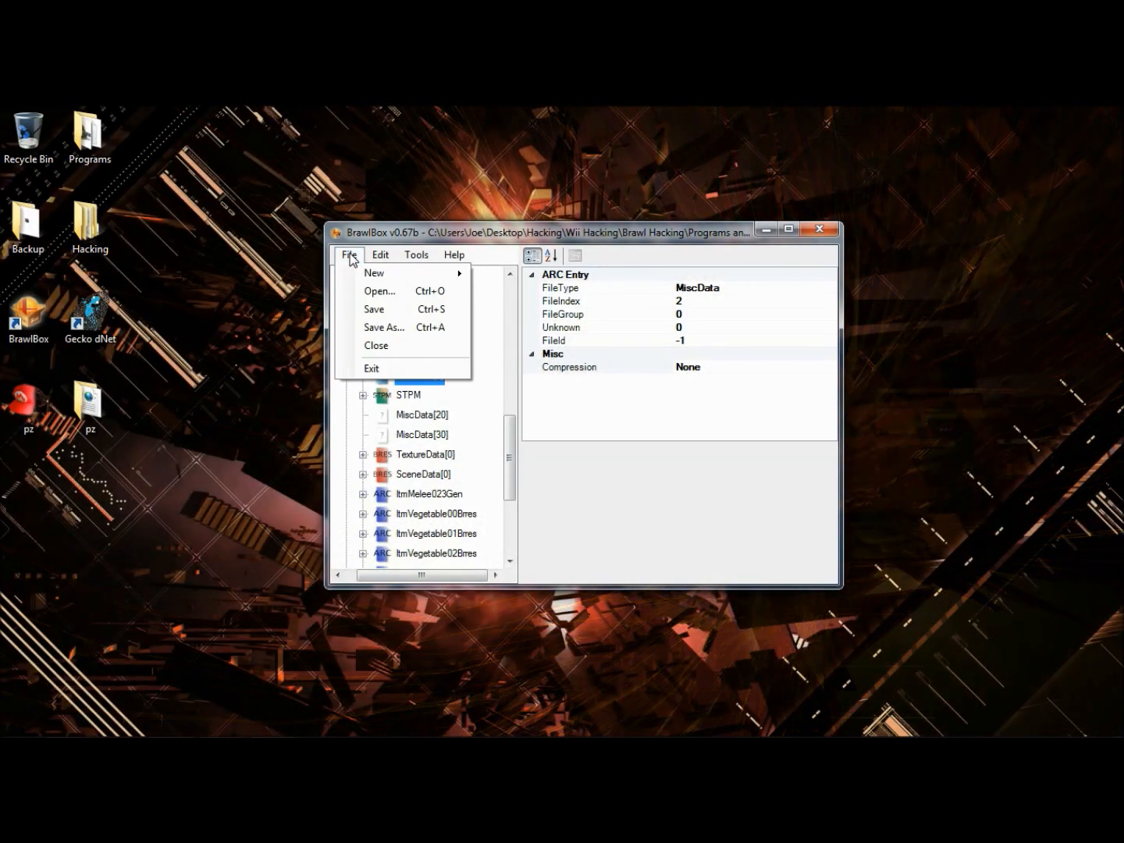
{"action": "left_click", "coordinate": [373, 329]}
{"action": "key", "text": "Right"}
{"action": "type", "text": "--thi"}
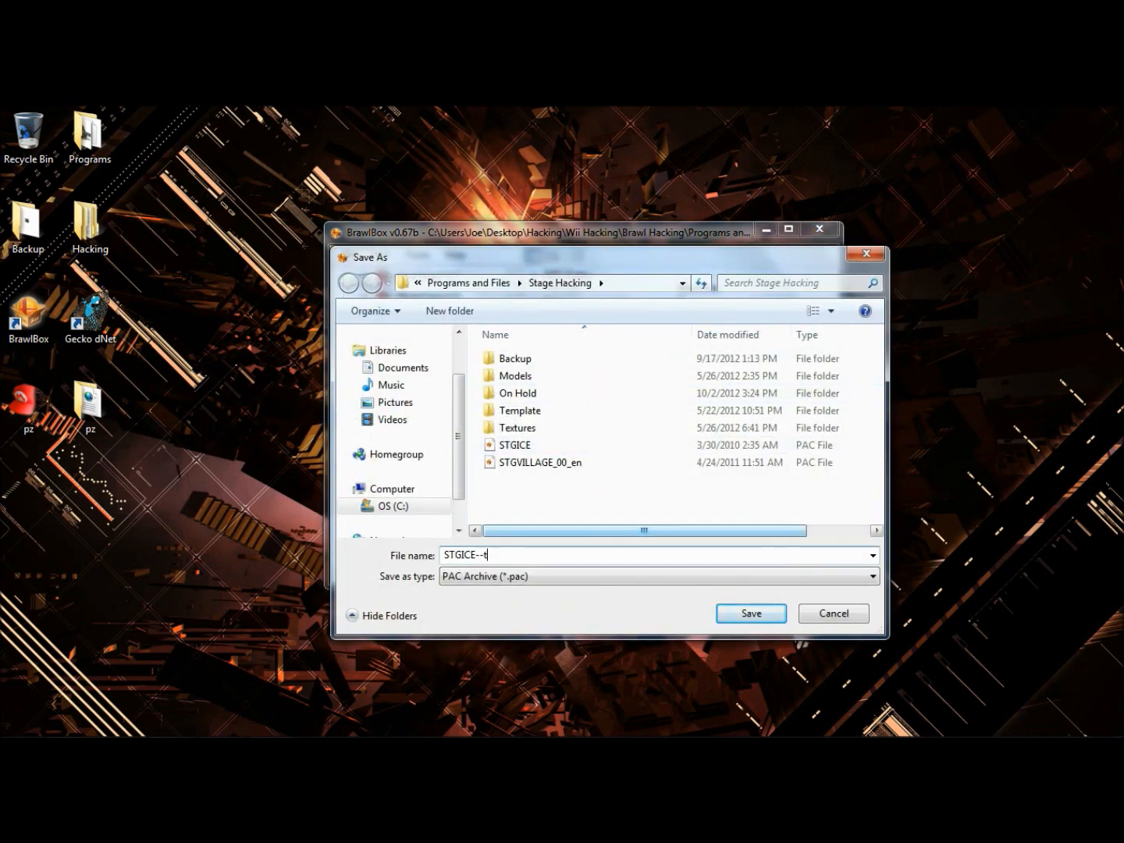
{"action": "key", "text": "BackSpace"}
{"action": "key", "text": "BackSpace"}
{"action": "key", "text": "BackSpace"}
{"action": "type", "text": "weeds"}
{"action": "key", "text": "Return"}
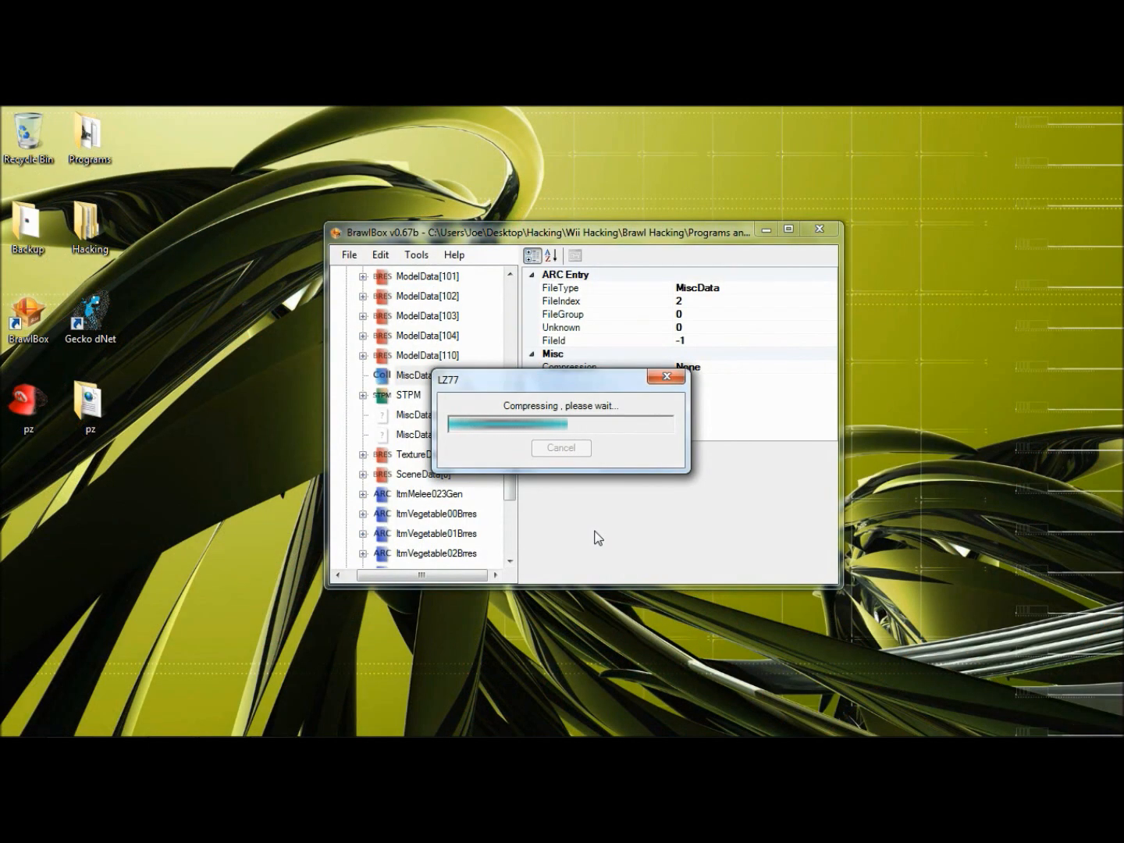